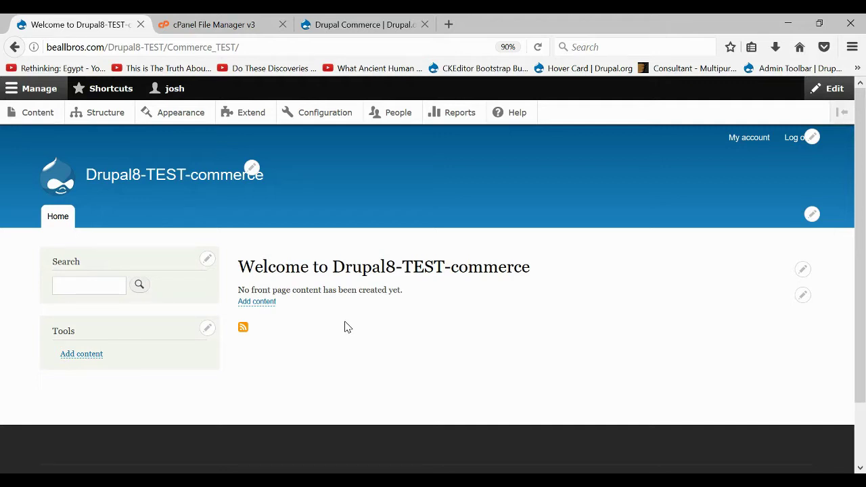
{"action": "left_click", "coordinate": [458, 115]}
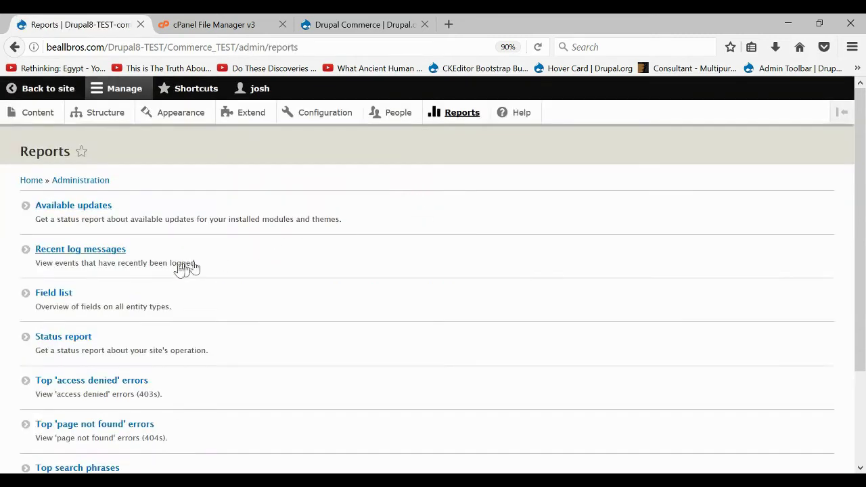
{"action": "scroll", "coordinate": [151, 277], "scroll_direction": "down", "scroll_amount": 3}
{"action": "scroll", "coordinate": [151, 277], "scroll_direction": "up", "scroll_amount": 3}
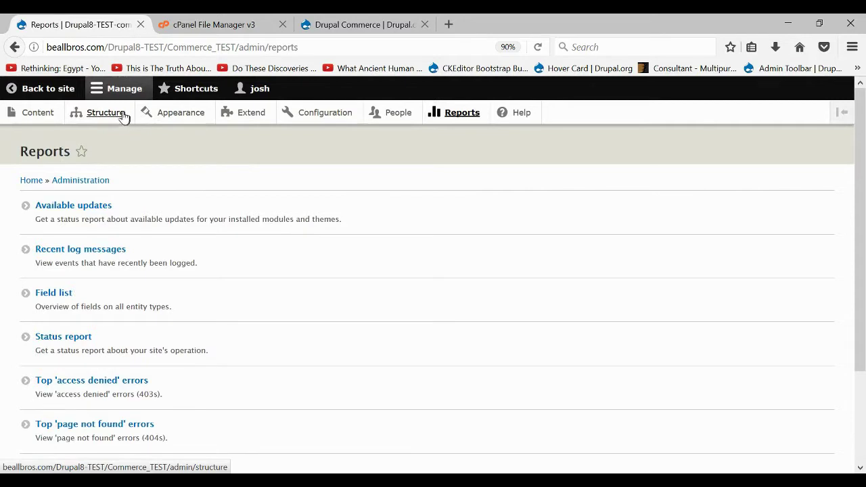
Open the test site's Extend page, and examine the module requirements on the drupal.org Drupal Commerce project page.
{"action": "left_click", "coordinate": [255, 117]}
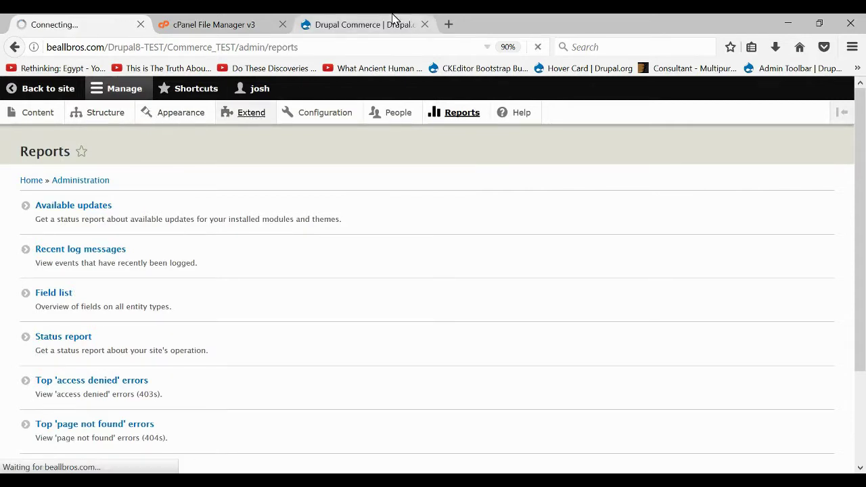
{"action": "left_click", "coordinate": [399, 22]}
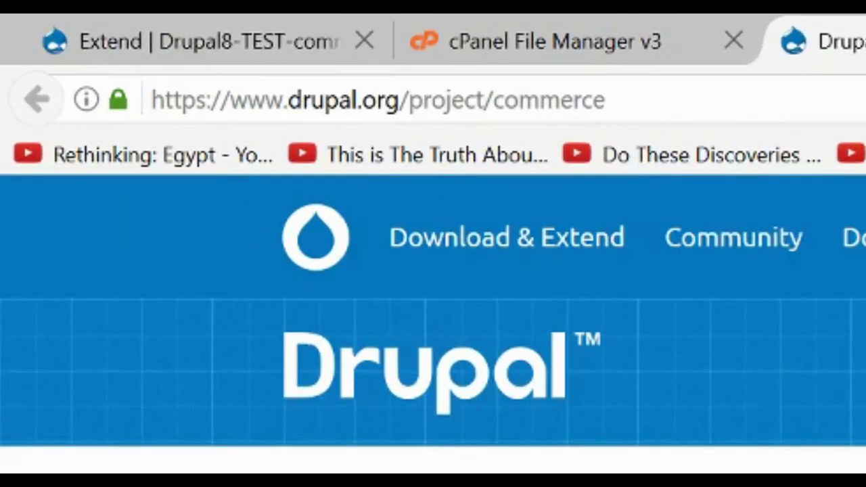
{"action": "left_click", "coordinate": [357, 63]}
{"action": "left_click_drag", "start_coordinate": [635, 100], "coordinate": [150, 101]}
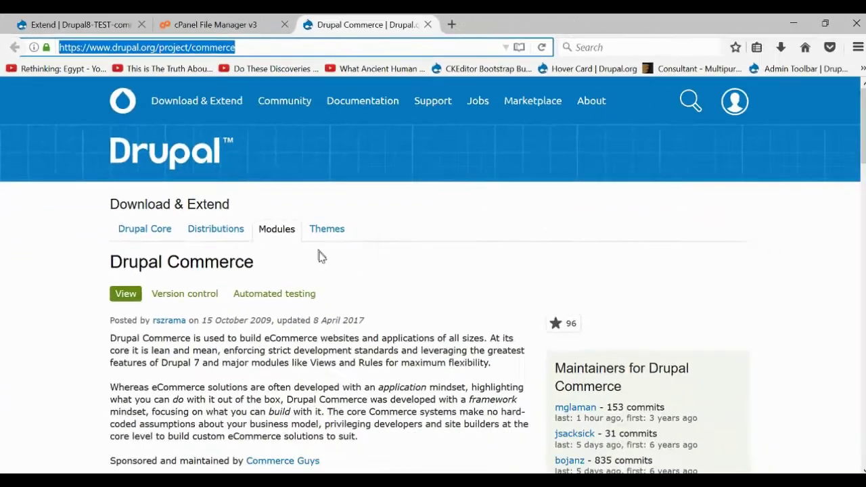
{"action": "left_click", "coordinate": [441, 377]}
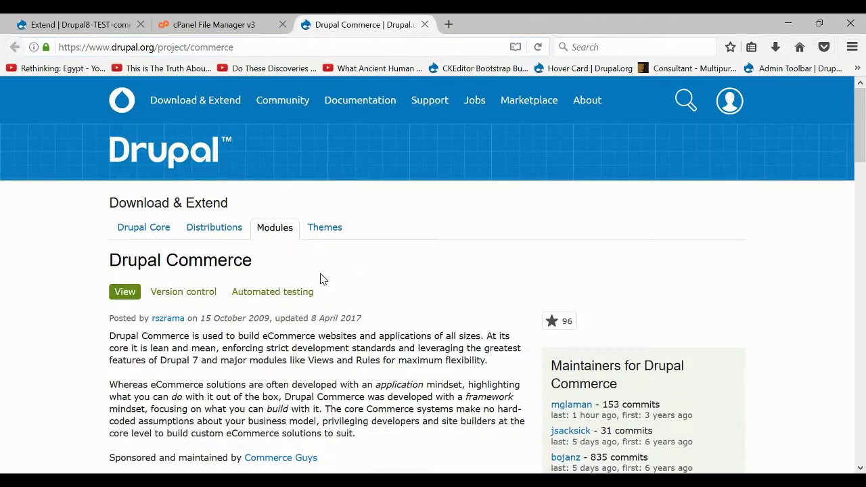
{"action": "scroll", "coordinate": [441, 378], "scroll_direction": "down", "scroll_amount": 3}
{"action": "scroll", "coordinate": [322, 279], "scroll_direction": "down", "scroll_amount": 15}
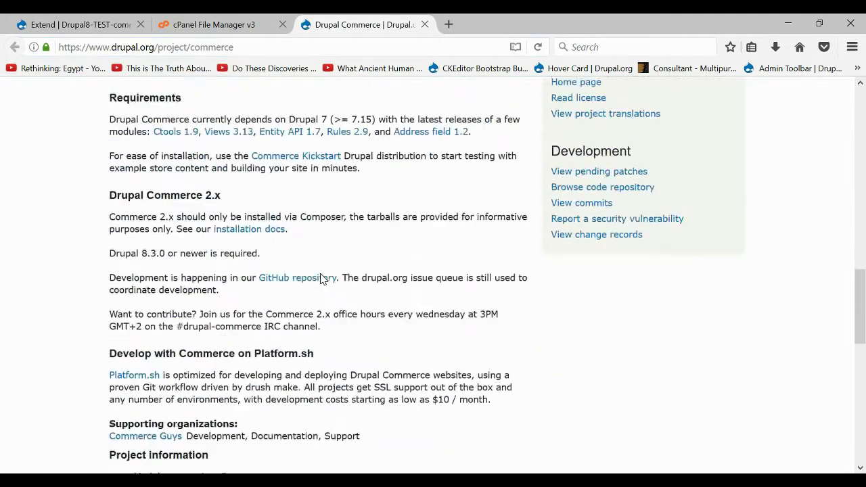
{"action": "scroll", "coordinate": [322, 279], "scroll_direction": "up", "scroll_amount": 10}
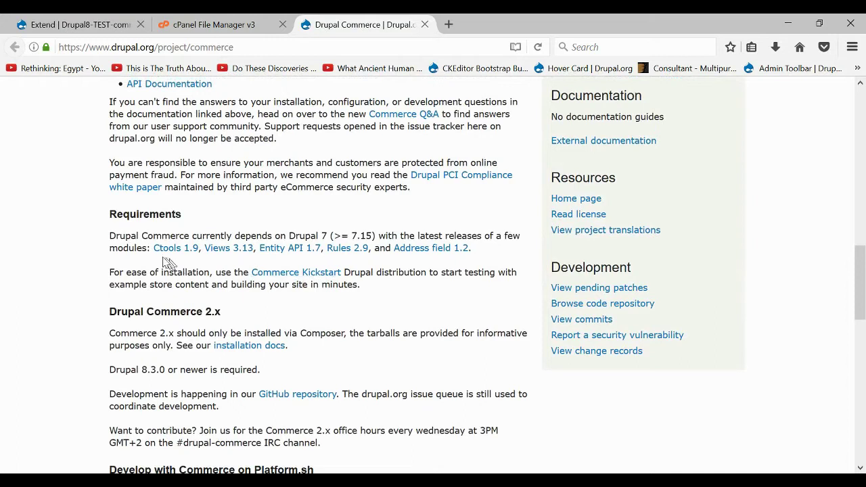
{"action": "left_click_drag", "start_coordinate": [126, 84], "coordinate": [455, 237]}
{"action": "left_click", "coordinate": [493, 250]}
Open the required Ctools 1.9, Views 3.13, Entity API 1.7, Rules 2.9 and Address field 1.2 project pages in separate new tabs.
{"action": "right_click", "coordinate": [180, 255]}
{"action": "left_click", "coordinate": [189, 260]}
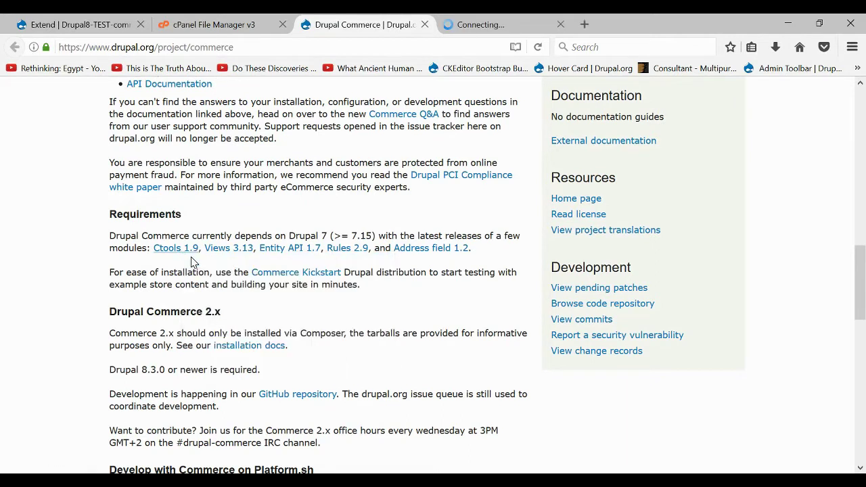
{"action": "right_click", "coordinate": [230, 254]}
{"action": "left_click", "coordinate": [241, 260]}
{"action": "right_click", "coordinate": [281, 255]}
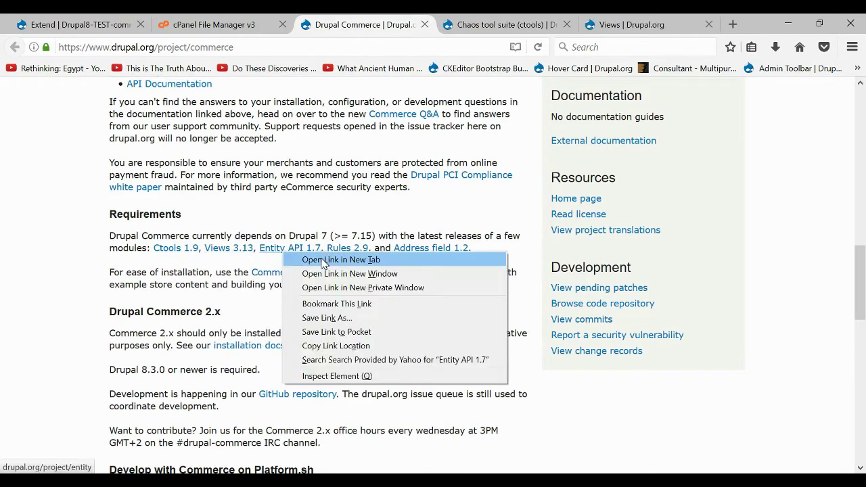
{"action": "left_click", "coordinate": [290, 260]}
{"action": "right_click", "coordinate": [342, 255]}
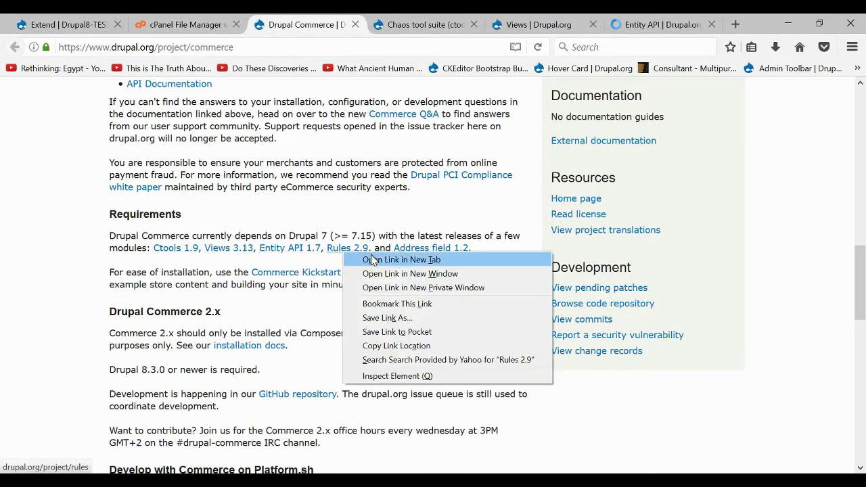
{"action": "left_click", "coordinate": [372, 258]}
{"action": "right_click", "coordinate": [439, 249]}
{"action": "left_click", "coordinate": [461, 255]}
Open the Drupal Commerce 8.x-2.0-rc1 release page and copy the link of its tar.gz download.
{"action": "scroll", "coordinate": [207, 316], "scroll_direction": "down", "scroll_amount": 8}
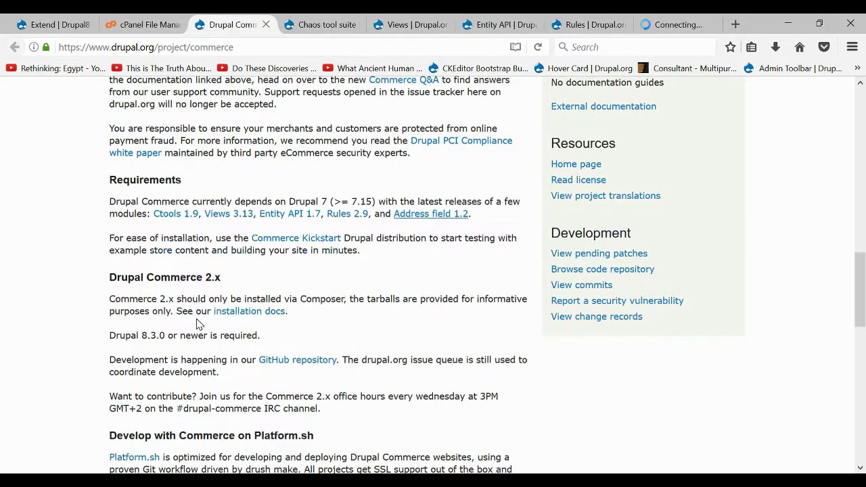
{"action": "scroll", "coordinate": [196, 320], "scroll_direction": "down", "scroll_amount": 1}
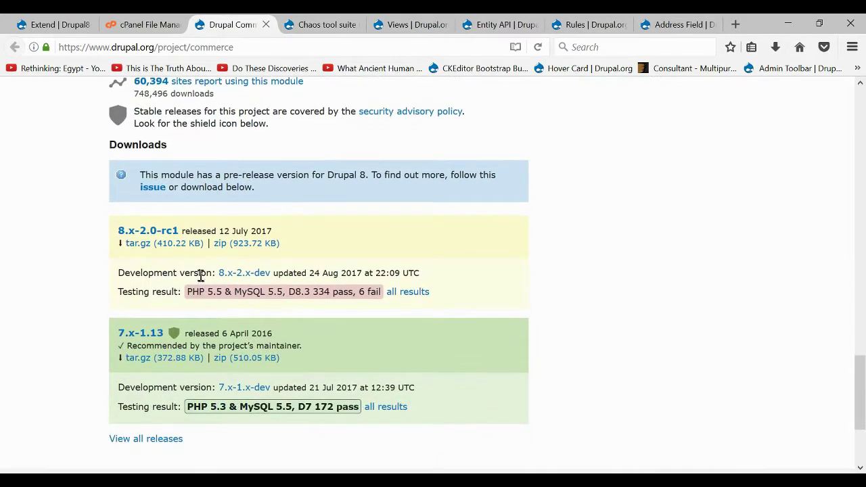
{"action": "left_click", "coordinate": [159, 235]}
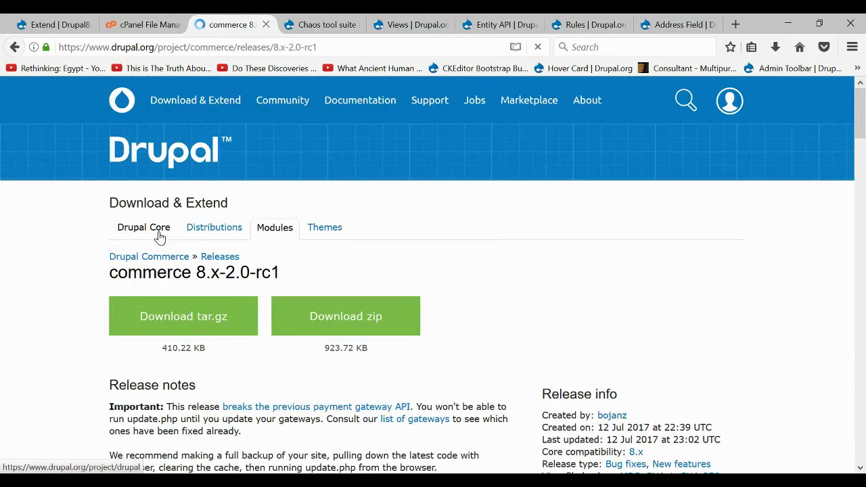
{"action": "right_click", "coordinate": [201, 316]}
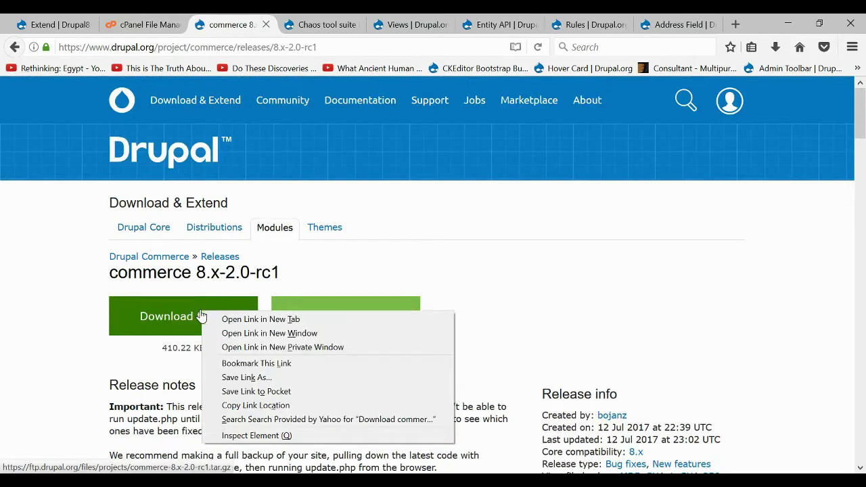
{"action": "left_click", "coordinate": [253, 406]}
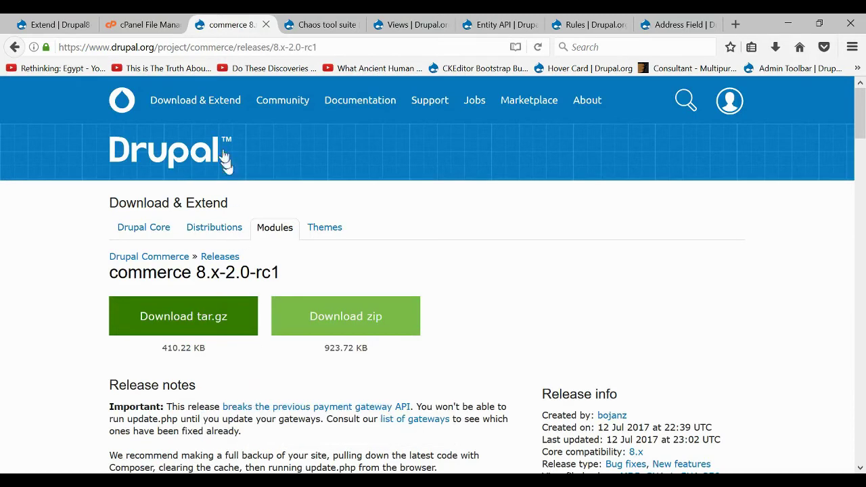
{"action": "left_click", "coordinate": [76, 20]}
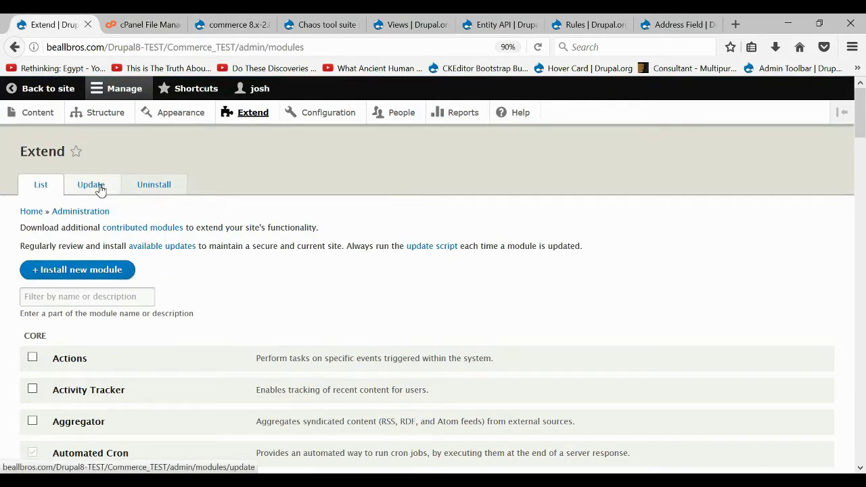
{"action": "left_click", "coordinate": [79, 271]}
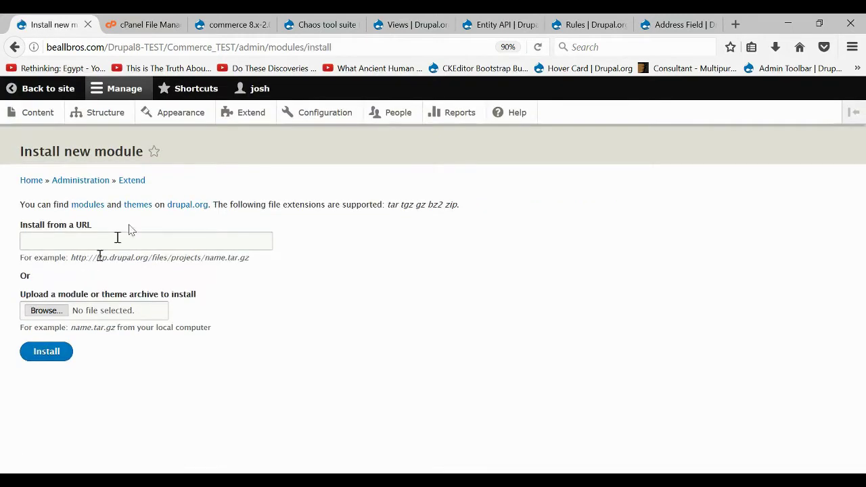
{"action": "left_click", "coordinate": [141, 239]}
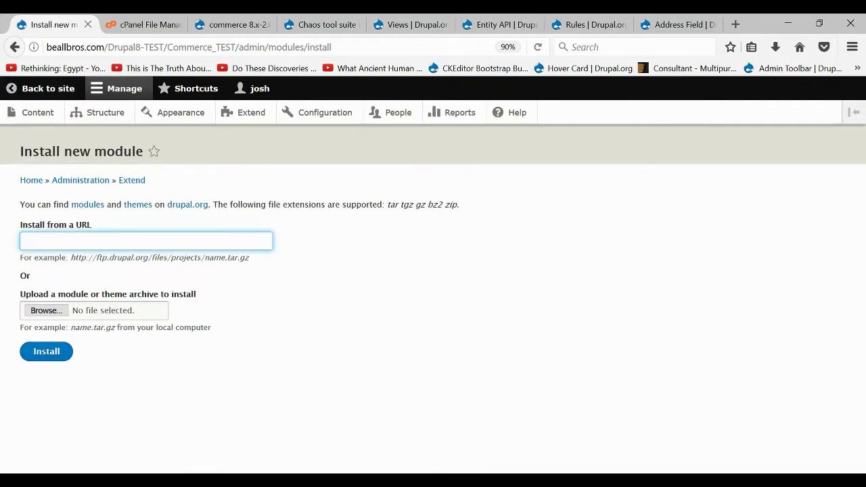
{"action": "key", "text": "ctrl+v"}
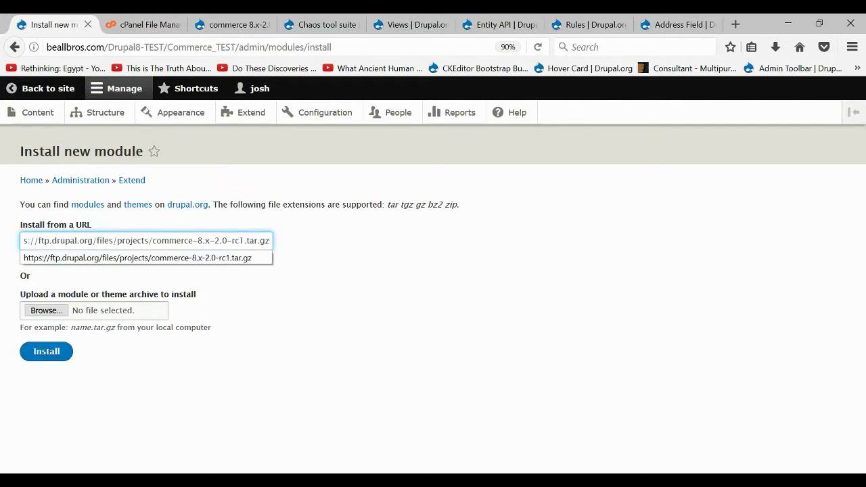
{"action": "left_click", "coordinate": [352, 248]}
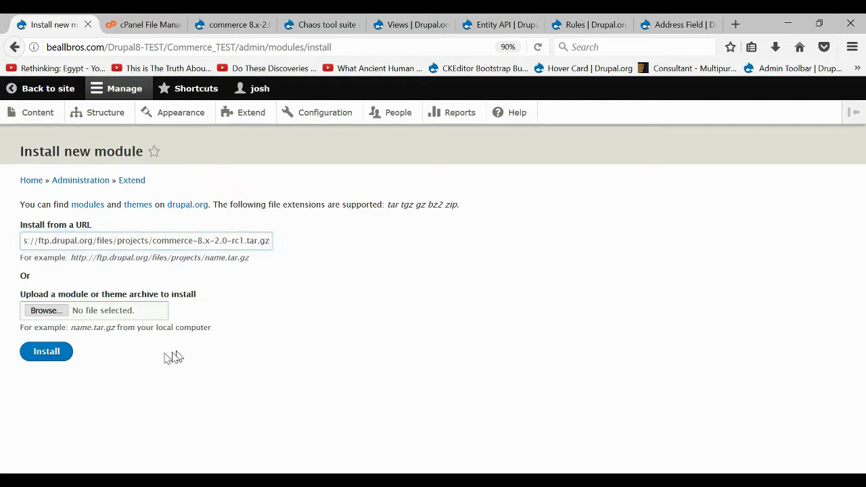
{"action": "left_click", "coordinate": [49, 353]}
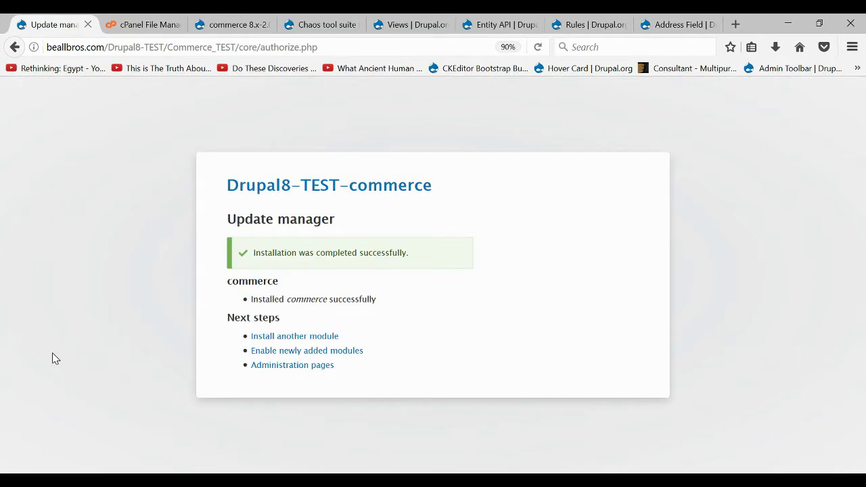
Start installing another module on the test site and close the Commerce release page.
{"action": "left_click", "coordinate": [308, 338]}
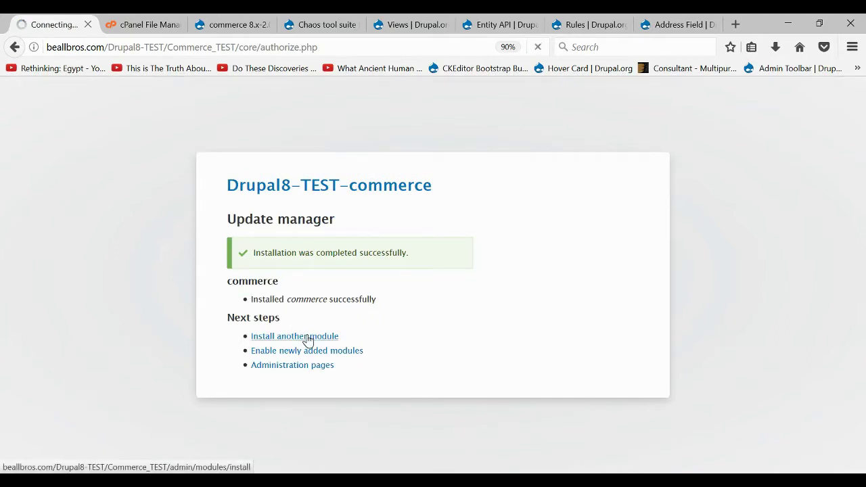
{"action": "left_click", "coordinate": [259, 27]}
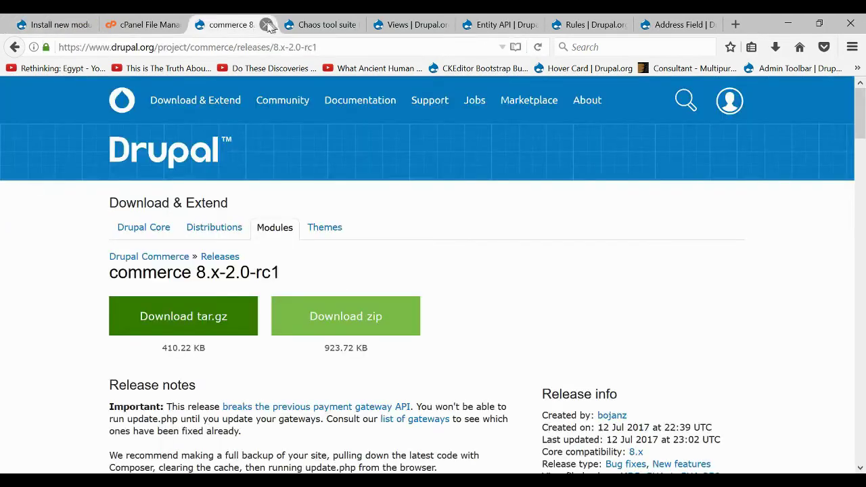
{"action": "left_click", "coordinate": [266, 25]}
Open the Chaos tool suite 8.x-3.0 release page and copy the link of its tar.gz download.
{"action": "scroll", "coordinate": [270, 288], "scroll_direction": "down", "scroll_amount": 10}
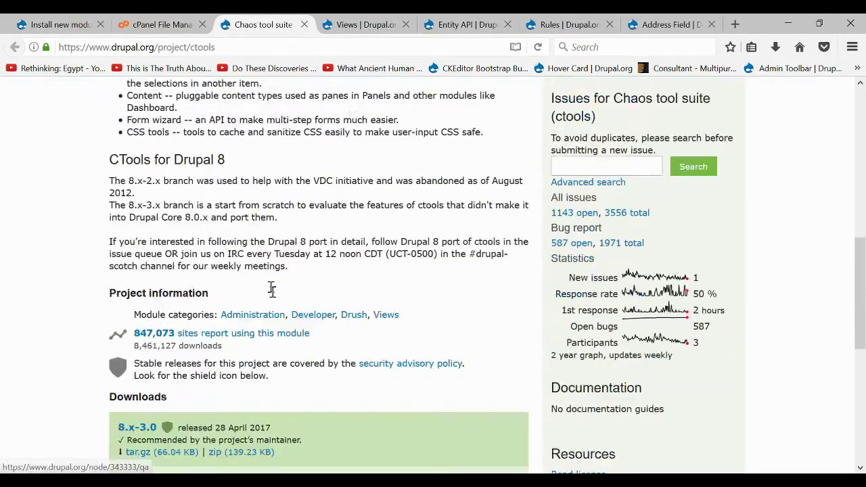
{"action": "scroll", "coordinate": [270, 287], "scroll_direction": "down", "scroll_amount": 1}
{"action": "left_click", "coordinate": [146, 235]}
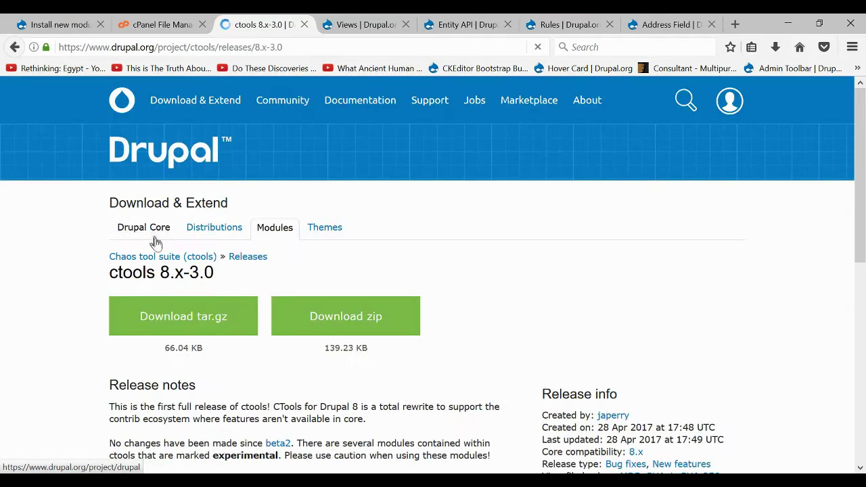
{"action": "right_click", "coordinate": [177, 327]}
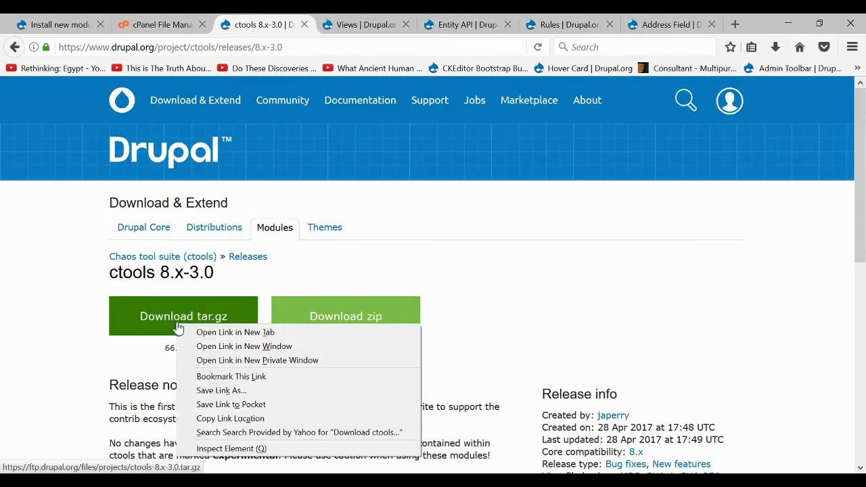
{"action": "left_click", "coordinate": [234, 419]}
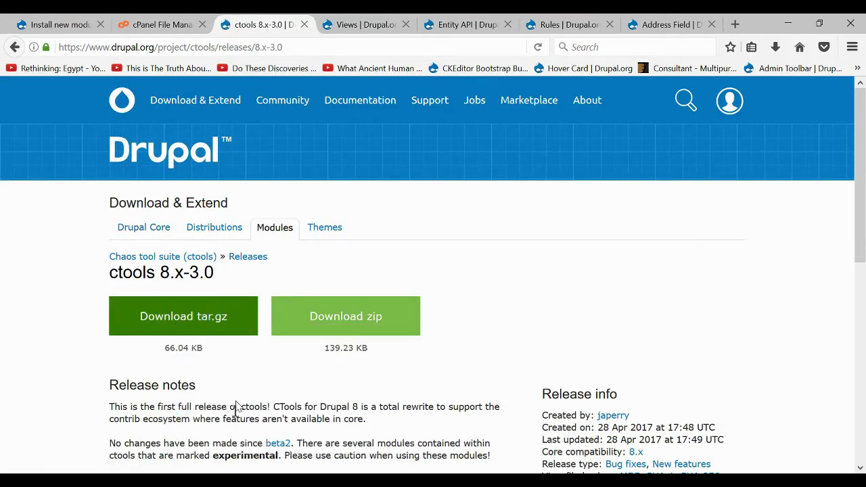
{"action": "left_click", "coordinate": [61, 24]}
{"action": "left_click", "coordinate": [167, 241]}
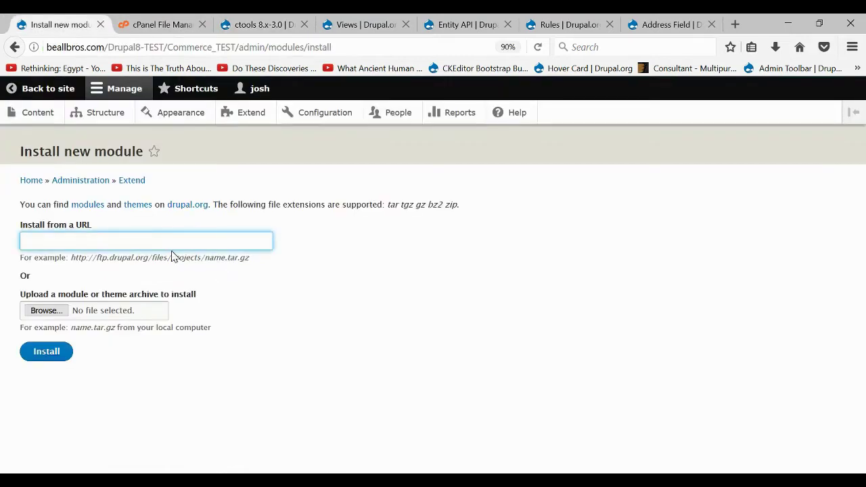
{"action": "key", "text": "ctrl+v"}
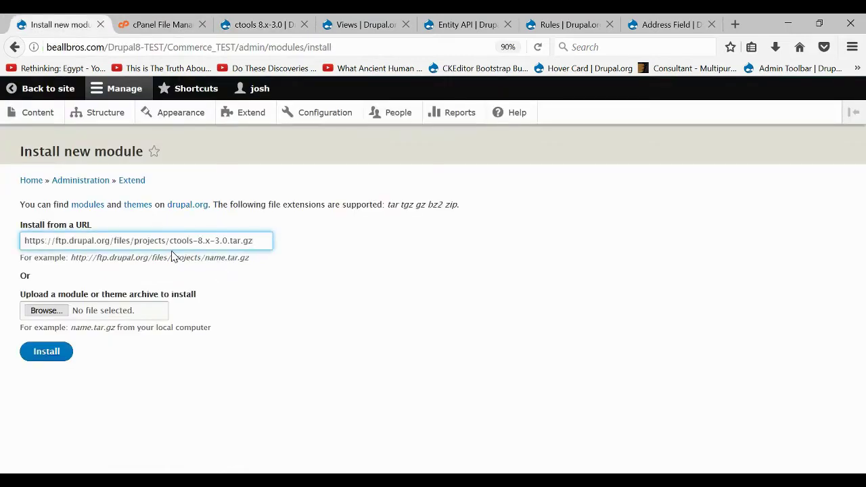
{"action": "left_click", "coordinate": [54, 357]}
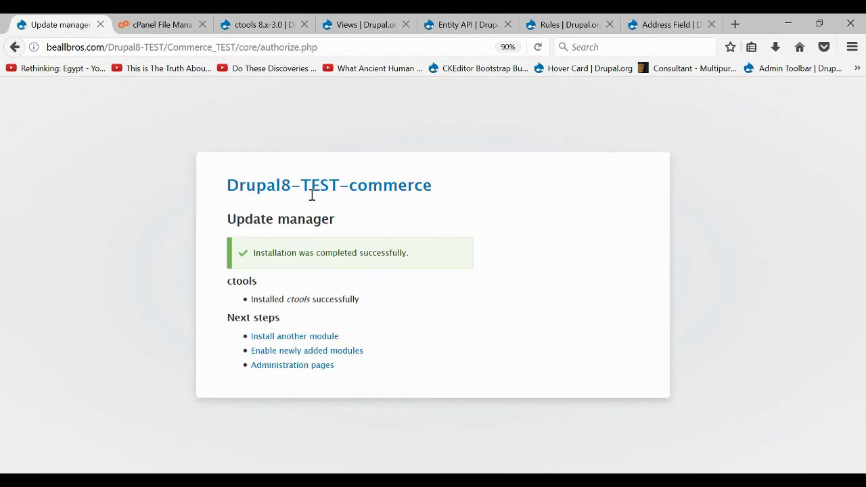
Start installing another module on the test site, and close the ctools, Views, Entity API and Rules pages.
{"action": "left_click", "coordinate": [327, 337]}
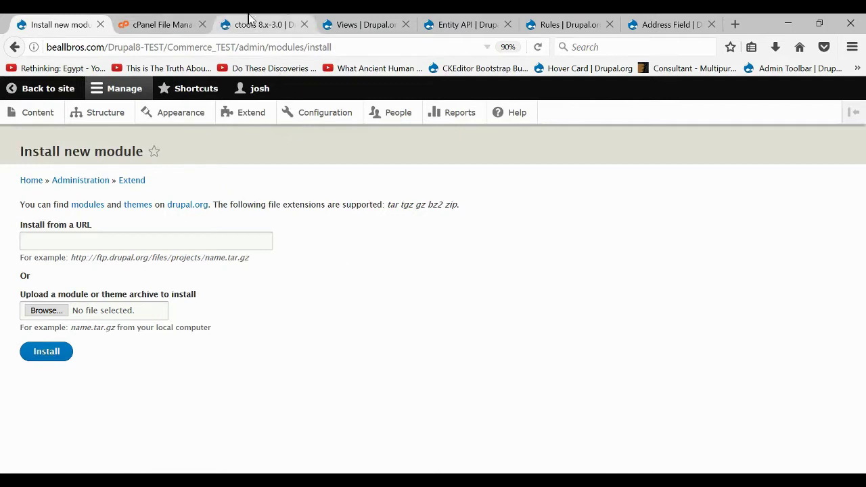
{"action": "left_click", "coordinate": [278, 19]}
{"action": "left_click", "coordinate": [304, 24]}
{"action": "left_click", "coordinate": [304, 24]}
{"action": "left_click", "coordinate": [304, 25]}
{"action": "left_click", "coordinate": [304, 24]}
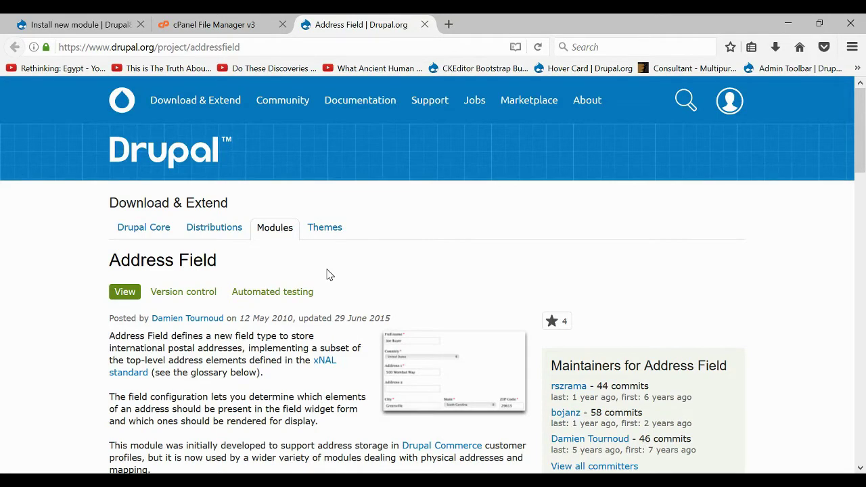
Find the Drupal 8 section of the Address Field project page and open the Address module page that replaces it.
{"action": "scroll", "coordinate": [327, 274], "scroll_direction": "down", "scroll_amount": 10}
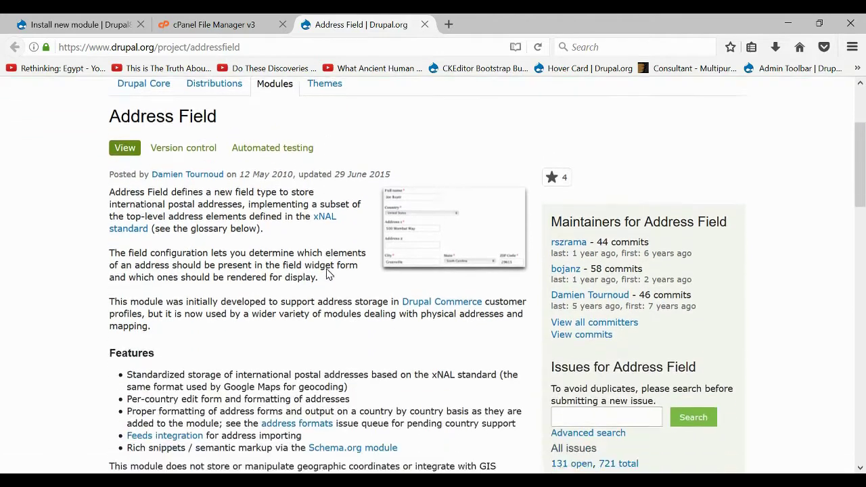
{"action": "scroll", "coordinate": [327, 269], "scroll_direction": "down", "scroll_amount": 10}
{"action": "scroll", "coordinate": [329, 273], "scroll_direction": "up", "scroll_amount": 3}
{"action": "left_click_drag", "start_coordinate": [111, 169], "coordinate": [250, 192]}
{"action": "left_click", "coordinate": [266, 196]}
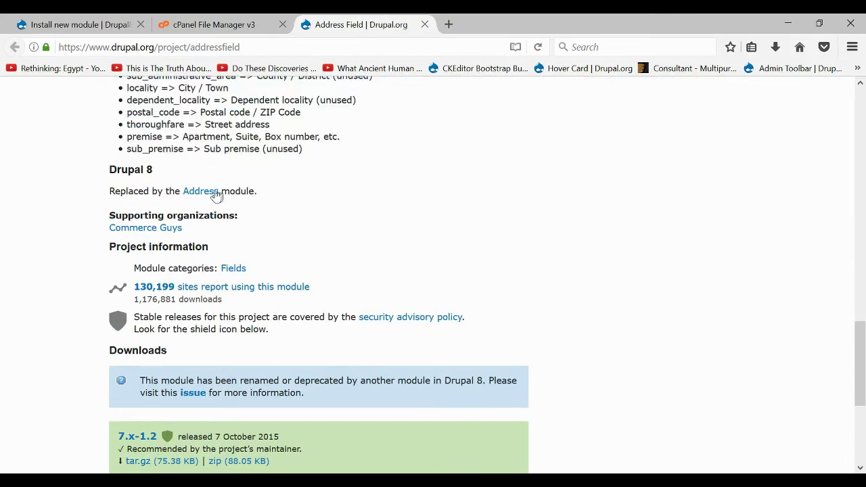
{"action": "left_click", "coordinate": [199, 199]}
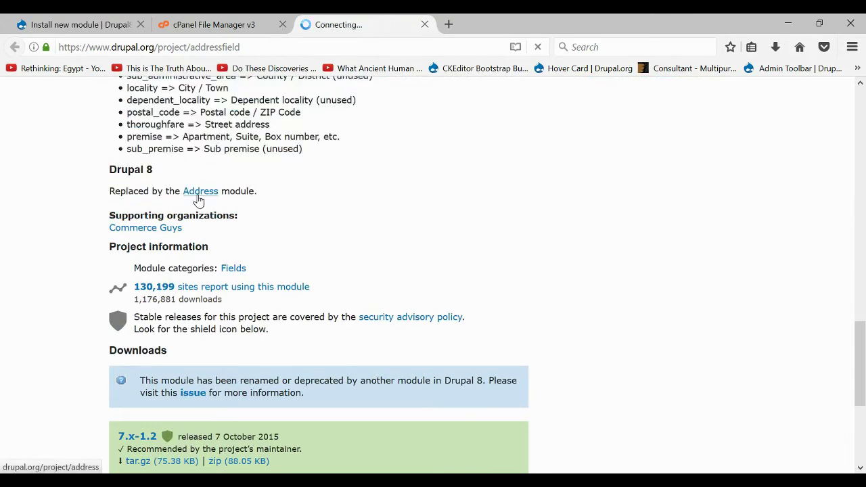
Open the Address 8.x-1.1 release page and copy the link of its tar.gz download.
{"action": "scroll", "coordinate": [199, 200], "scroll_direction": "down", "scroll_amount": 15}
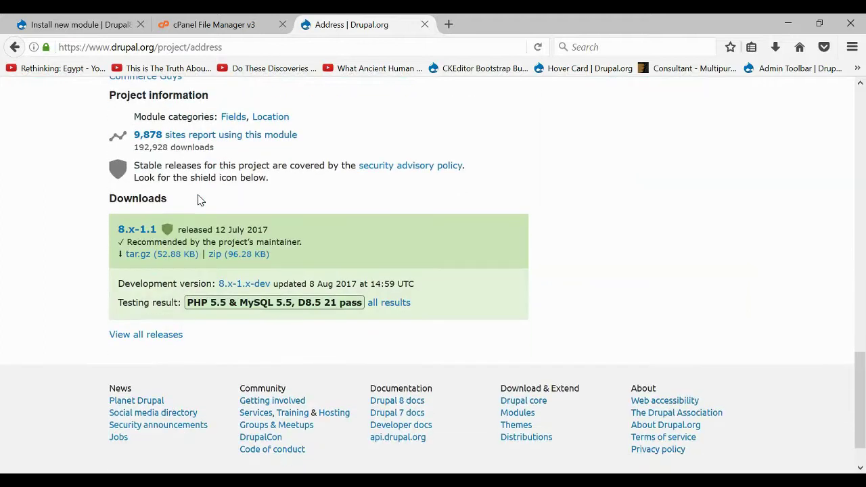
{"action": "left_click", "coordinate": [138, 232]}
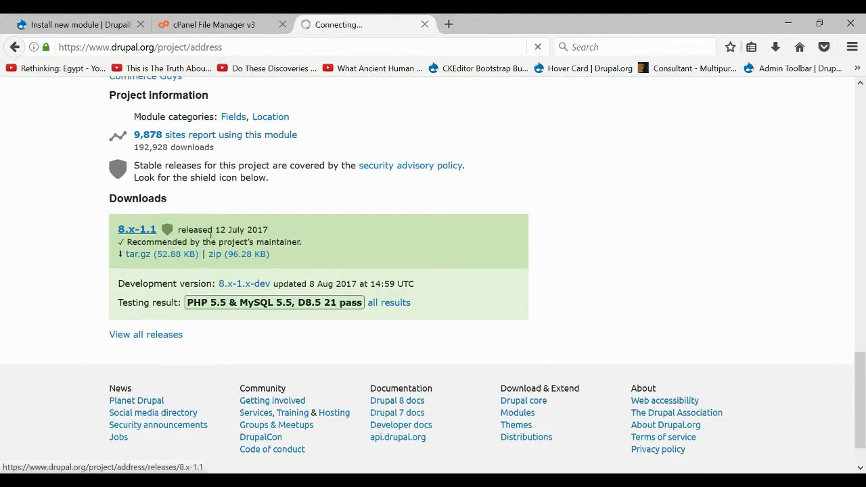
{"action": "right_click", "coordinate": [207, 319]}
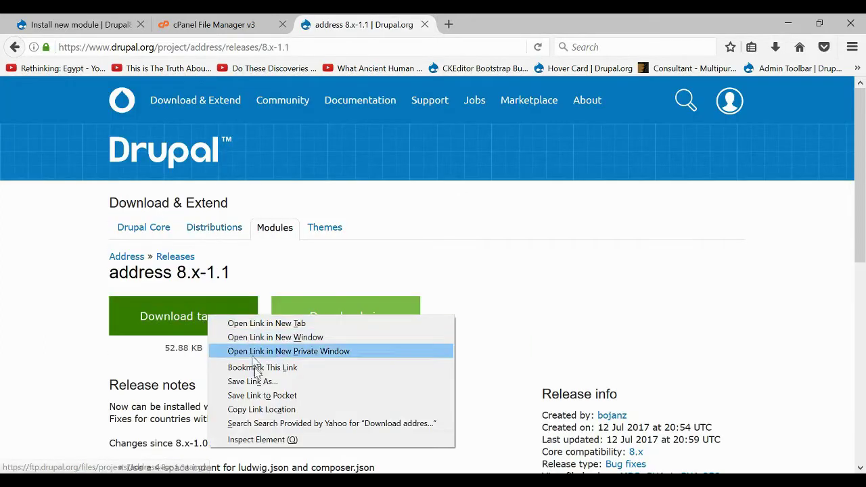
{"action": "left_click", "coordinate": [264, 409]}
{"action": "left_click", "coordinate": [77, 24]}
{"action": "left_click", "coordinate": [168, 245]}
{"action": "key", "text": "ctrl+v"}
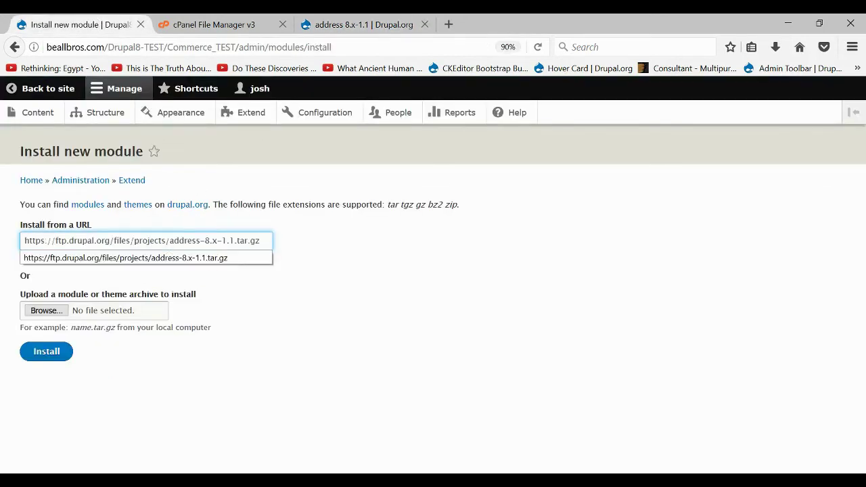
{"action": "left_click", "coordinate": [59, 357]}
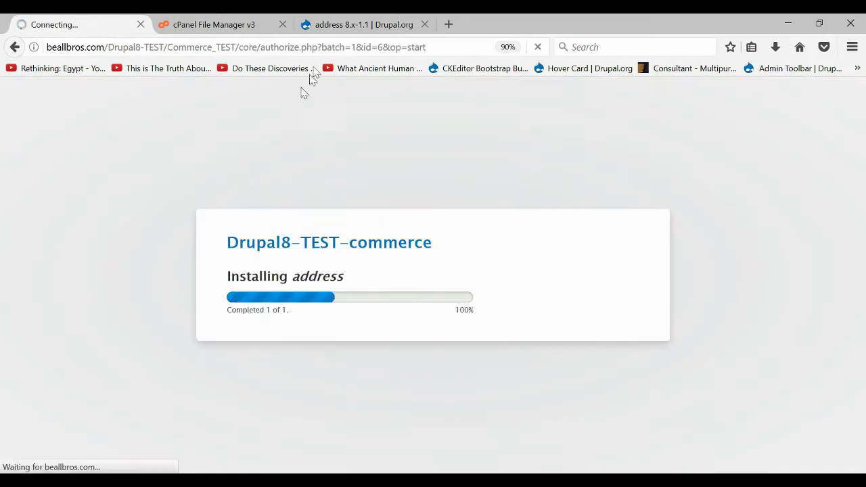
{"action": "left_click", "coordinate": [370, 24]}
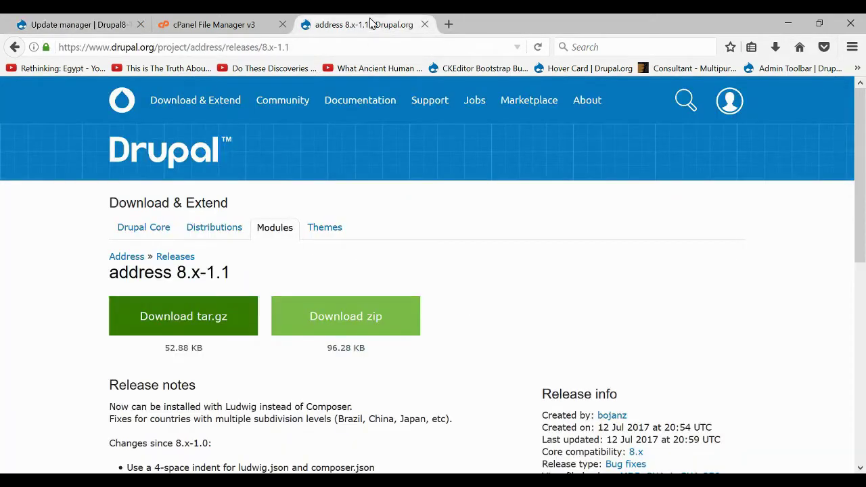
{"action": "left_click", "coordinate": [311, 45]}
{"action": "left_click", "coordinate": [301, 45]}
{"action": "left_click_drag", "start_coordinate": [291, 45], "coordinate": [190, 48]}
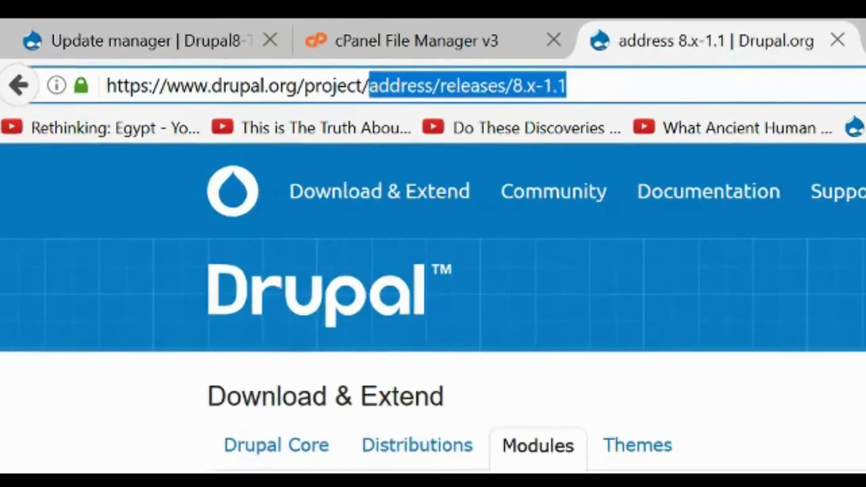
{"action": "type", "text": "ludwig"}
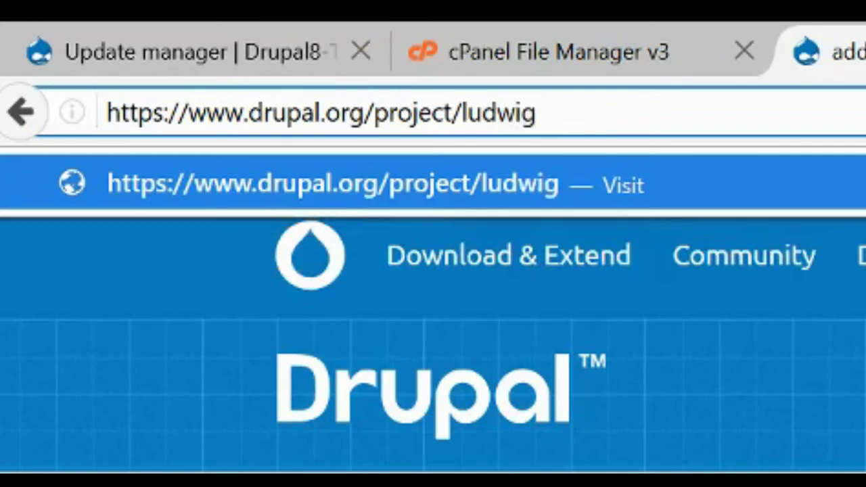
{"action": "key", "text": "Return"}
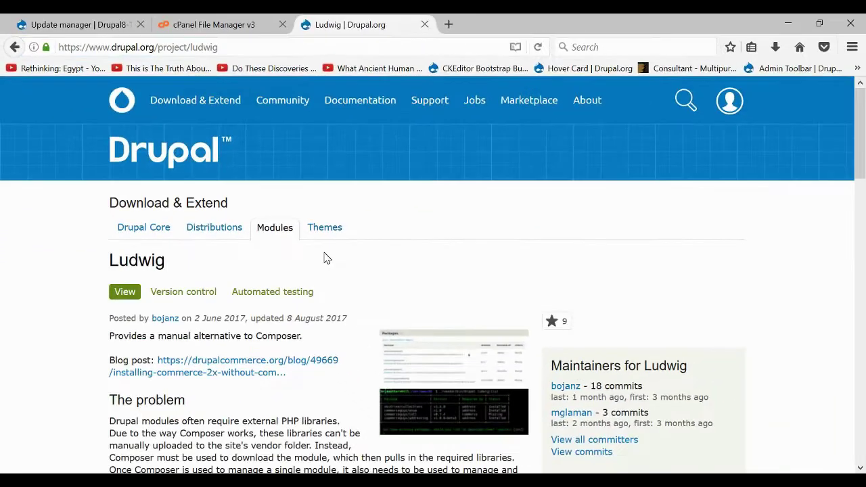
Examine the Packages screenshot on the Ludwig project page at full size, and return to the project page.
{"action": "scroll", "coordinate": [639, 369], "scroll_direction": "down", "scroll_amount": 3}
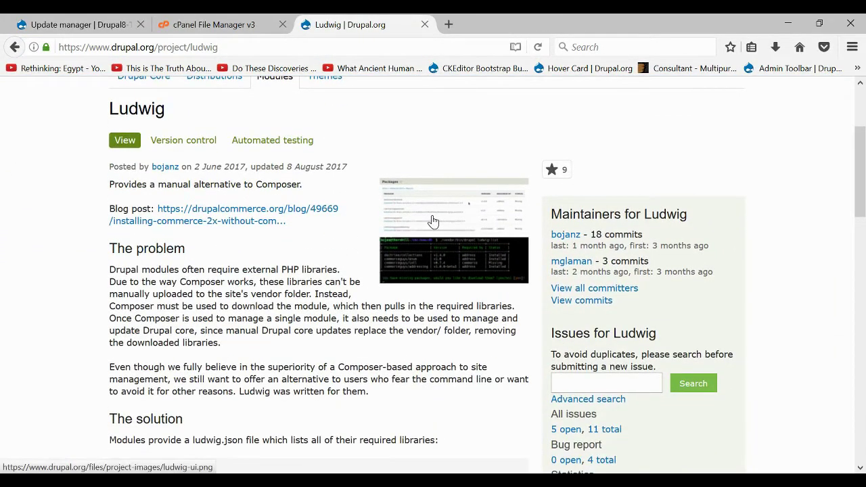
{"action": "left_click", "coordinate": [434, 222]}
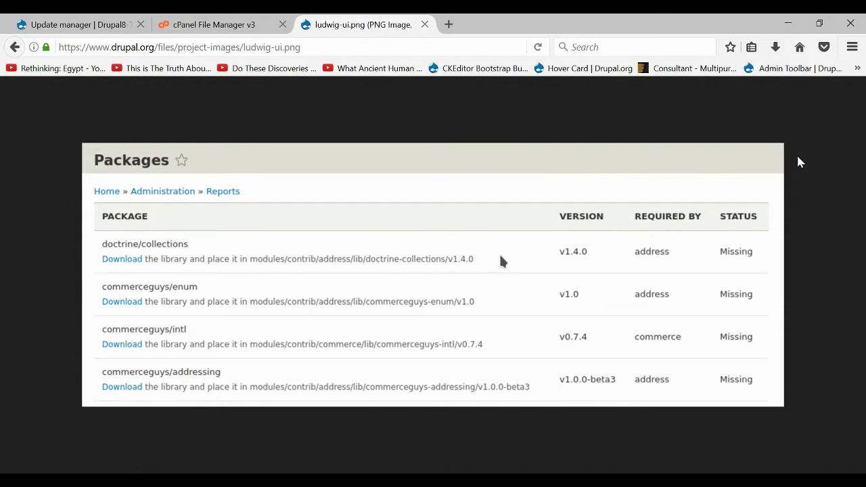
{"action": "left_click", "coordinate": [15, 47]}
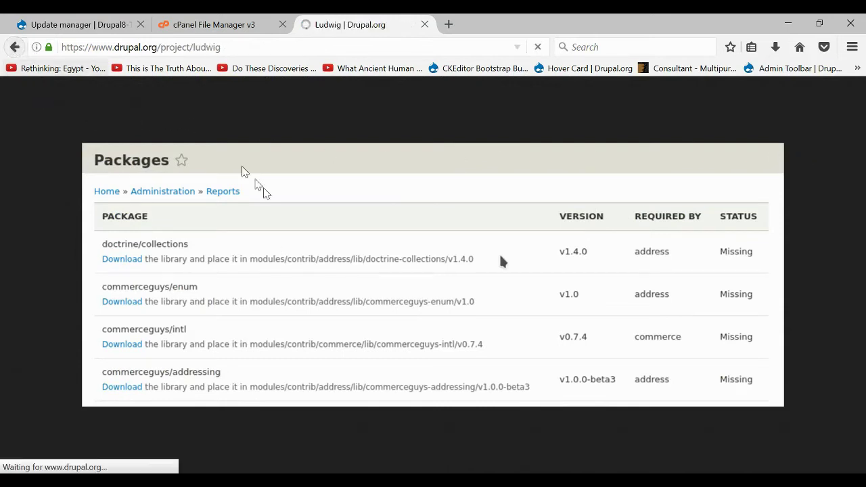
Open the Ludwig 8.x-1.0 release page and copy the link of its tar.gz download.
{"action": "scroll", "coordinate": [257, 221], "scroll_direction": "down", "scroll_amount": 10}
{"action": "scroll", "coordinate": [251, 213], "scroll_direction": "up", "scroll_amount": 2}
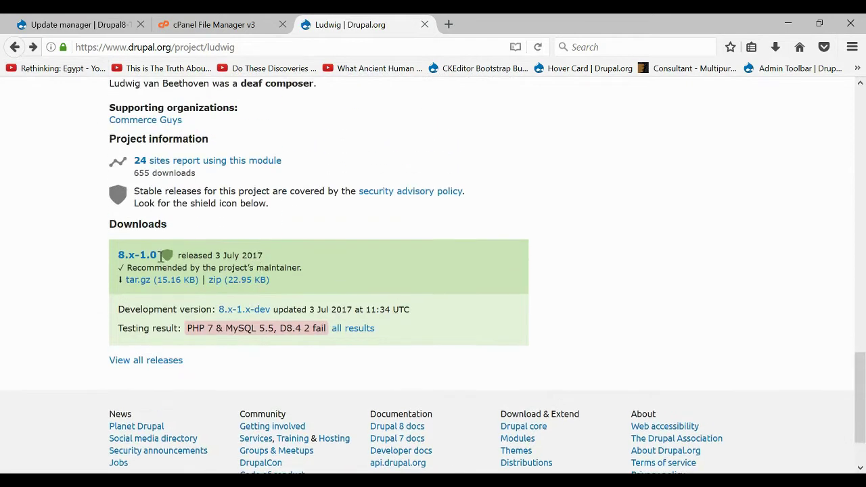
{"action": "left_click", "coordinate": [143, 260]}
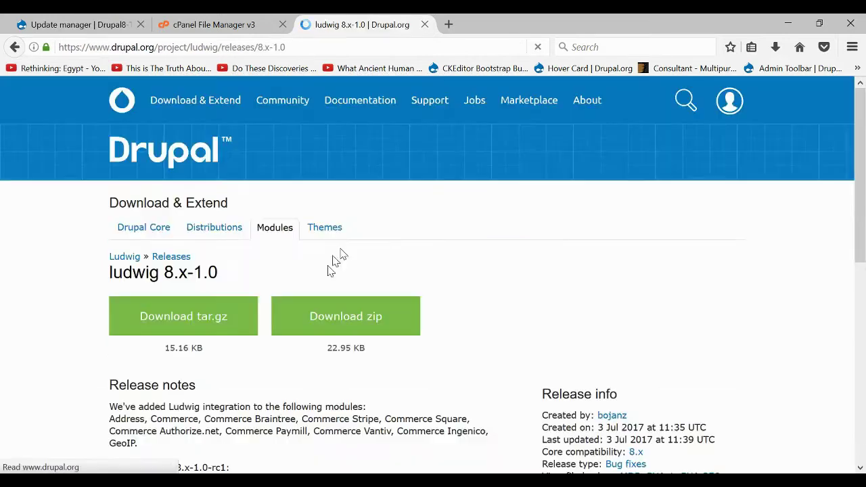
{"action": "right_click", "coordinate": [198, 315]}
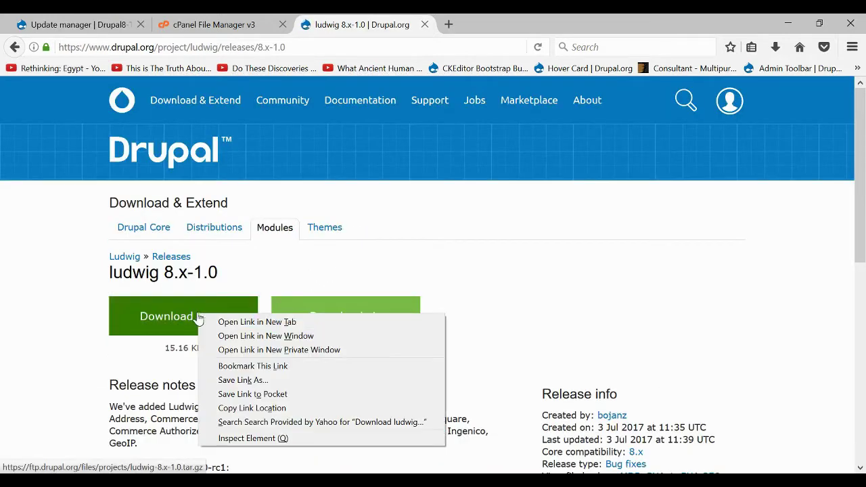
{"action": "left_click", "coordinate": [248, 409]}
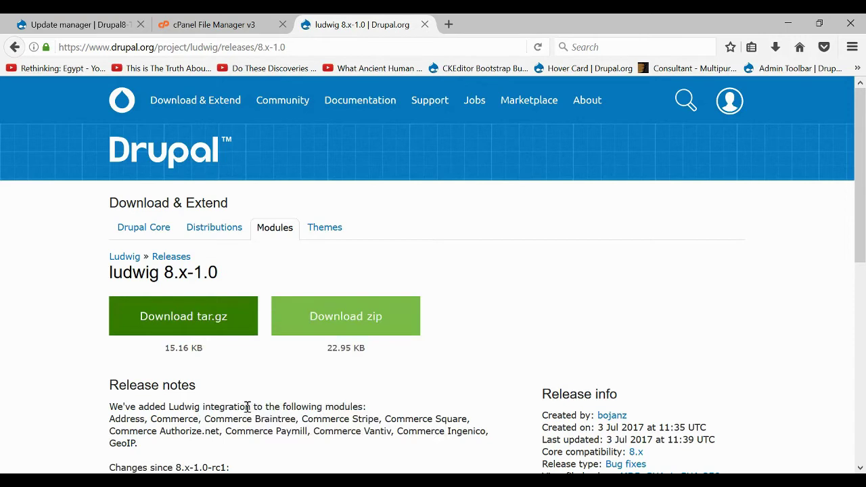
{"action": "left_click", "coordinate": [85, 24]}
{"action": "left_click", "coordinate": [283, 336]}
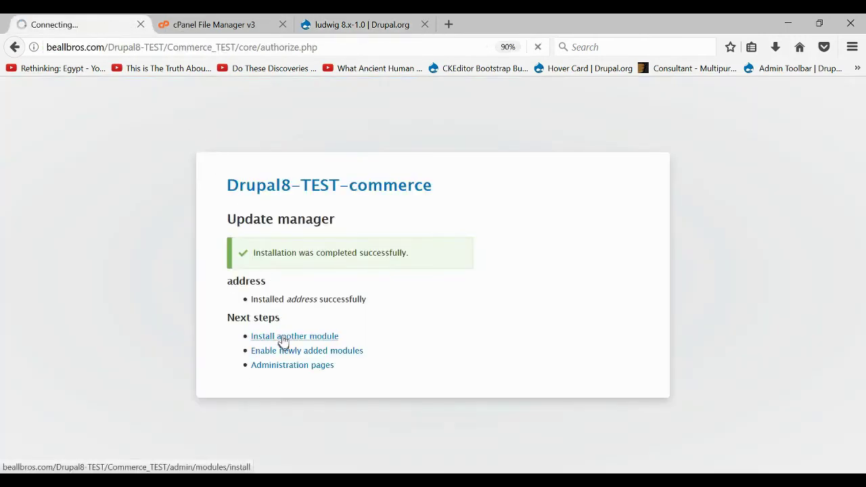
{"action": "left_click", "coordinate": [257, 240]}
{"action": "key", "text": "ctrl+v"}
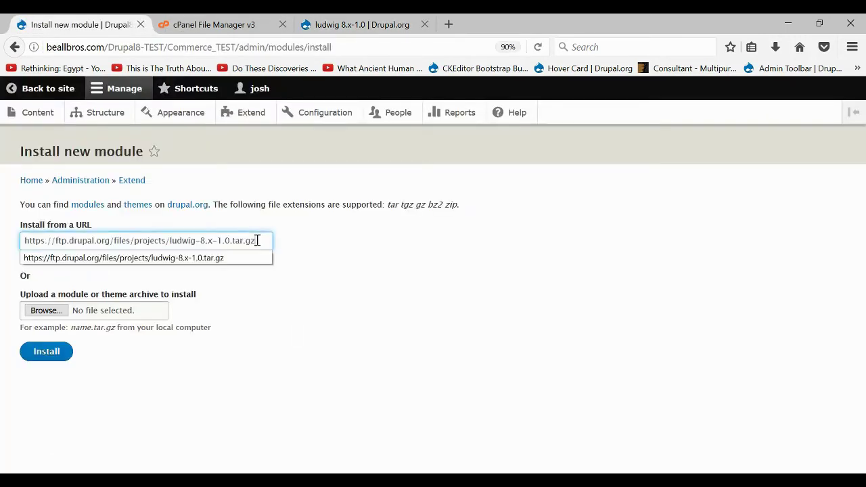
{"action": "left_click", "coordinate": [47, 359]}
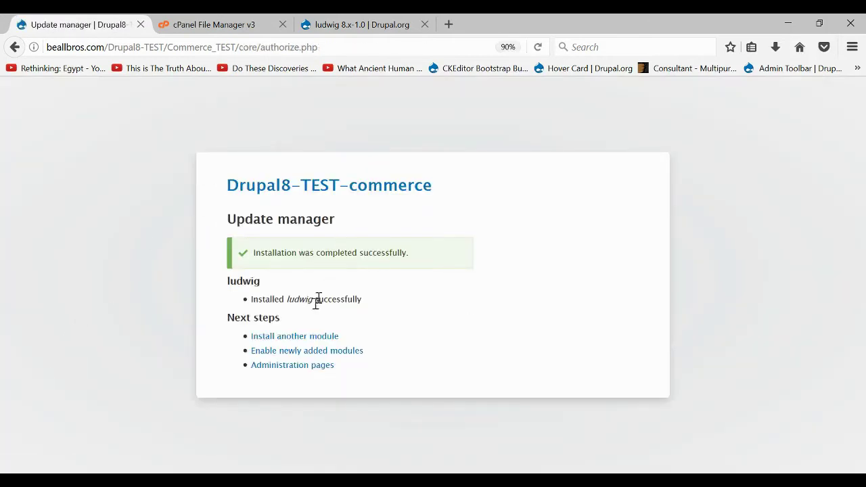
Close the Ludwig release page and select Chaos tools, Chaos tools blocks and Chaos tools Views for enabling in the site's module list.
{"action": "left_click", "coordinate": [293, 353]}
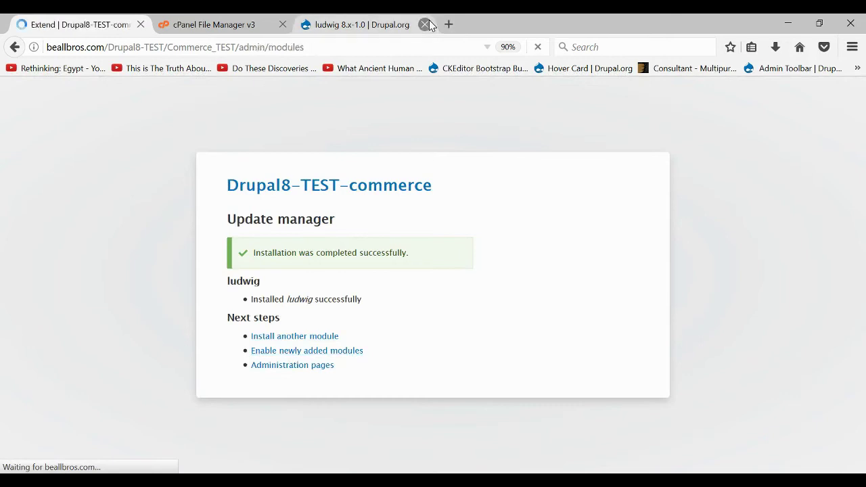
{"action": "left_click", "coordinate": [424, 25]}
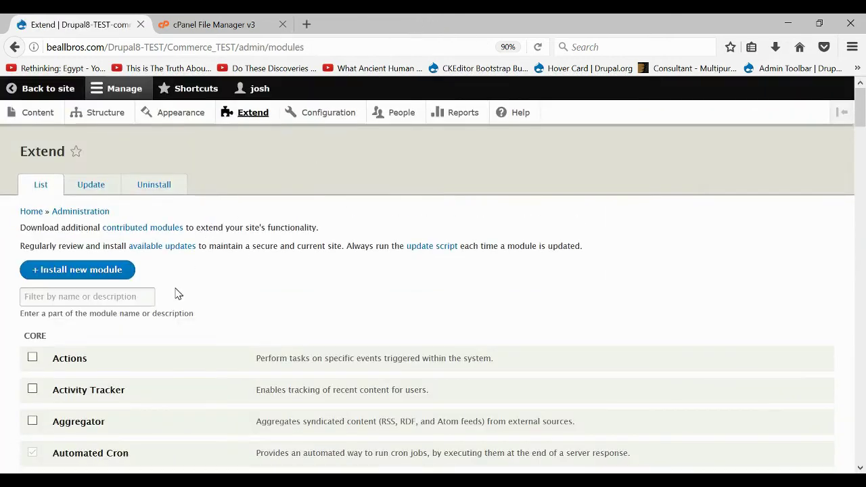
{"action": "scroll", "coordinate": [175, 293], "scroll_direction": "down", "scroll_amount": 2}
{"action": "scroll", "coordinate": [175, 293], "scroll_direction": "down", "scroll_amount": 10}
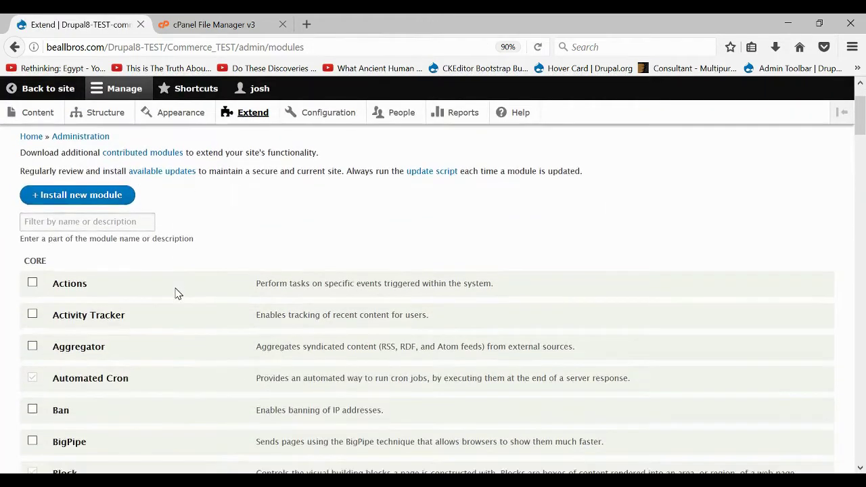
{"action": "scroll", "coordinate": [175, 293], "scroll_direction": "down", "scroll_amount": 18}
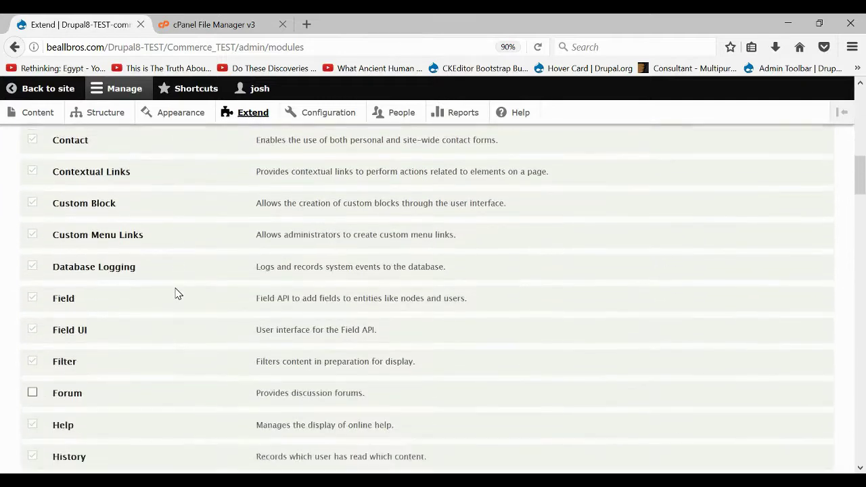
{"action": "scroll", "coordinate": [175, 293], "scroll_direction": "down", "scroll_amount": 15}
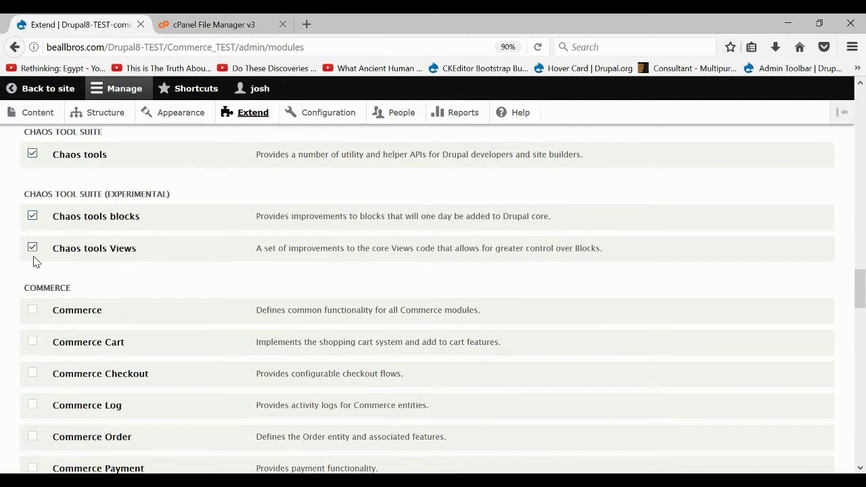
Select the Entity and Ludwig modules in the Other group of the module list for enabling.
{"action": "scroll", "coordinate": [36, 263], "scroll_direction": "down", "scroll_amount": 4}
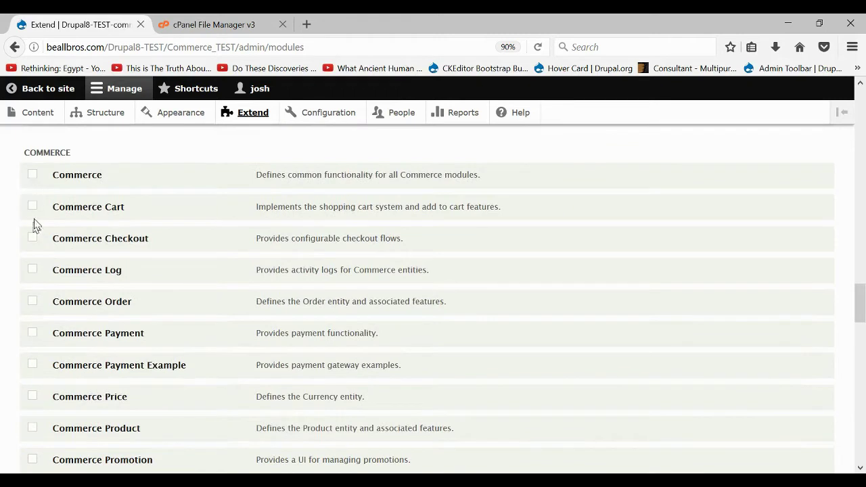
{"action": "scroll", "coordinate": [37, 207], "scroll_direction": "down", "scroll_amount": 10}
{"action": "scroll", "coordinate": [37, 204], "scroll_direction": "down", "scroll_amount": 2}
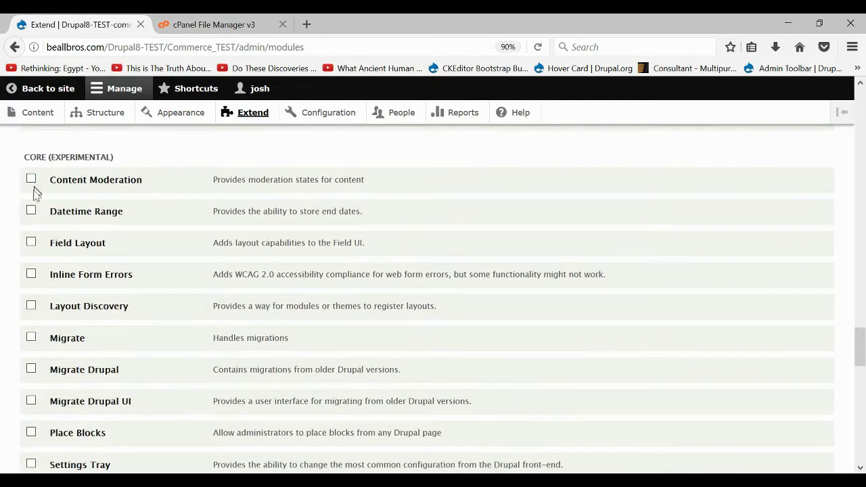
{"action": "scroll", "coordinate": [35, 203], "scroll_direction": "down", "scroll_amount": 8}
{"action": "scroll", "coordinate": [35, 214], "scroll_direction": "down", "scroll_amount": 4}
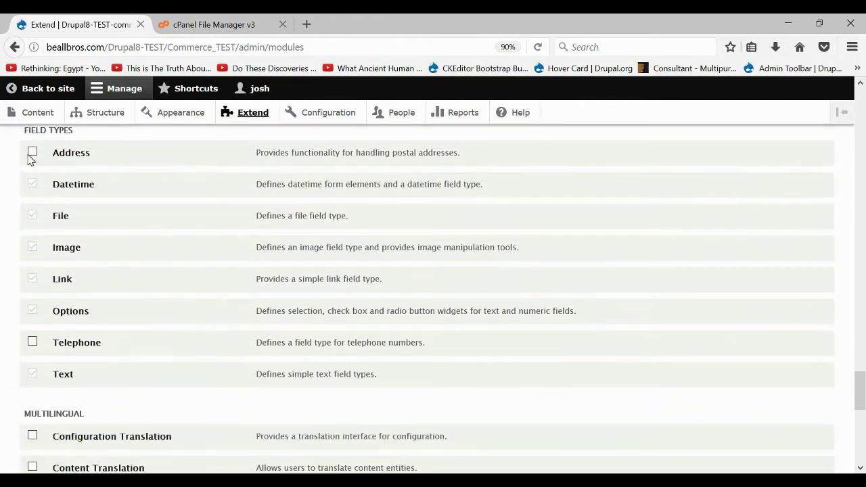
{"action": "scroll", "coordinate": [32, 193], "scroll_direction": "down", "scroll_amount": 4}
{"action": "scroll", "coordinate": [33, 203], "scroll_direction": "up", "scroll_amount": 2}
{"action": "scroll", "coordinate": [35, 202], "scroll_direction": "down", "scroll_amount": 4}
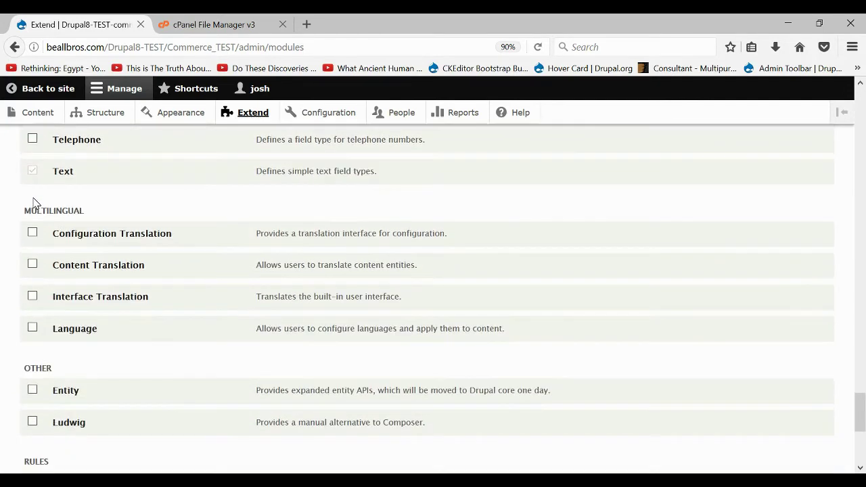
{"action": "scroll", "coordinate": [35, 221], "scroll_direction": "down", "scroll_amount": 4}
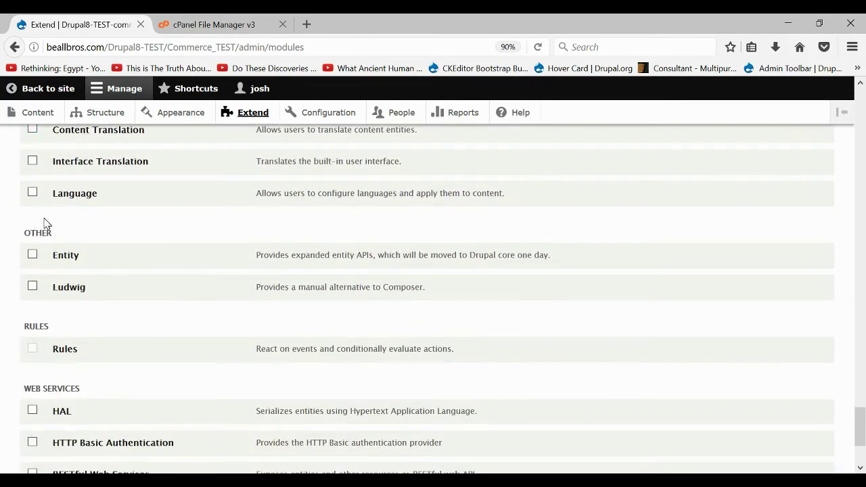
{"action": "left_click", "coordinate": [31, 252]}
{"action": "scroll", "coordinate": [64, 291], "scroll_direction": "down", "scroll_amount": 4}
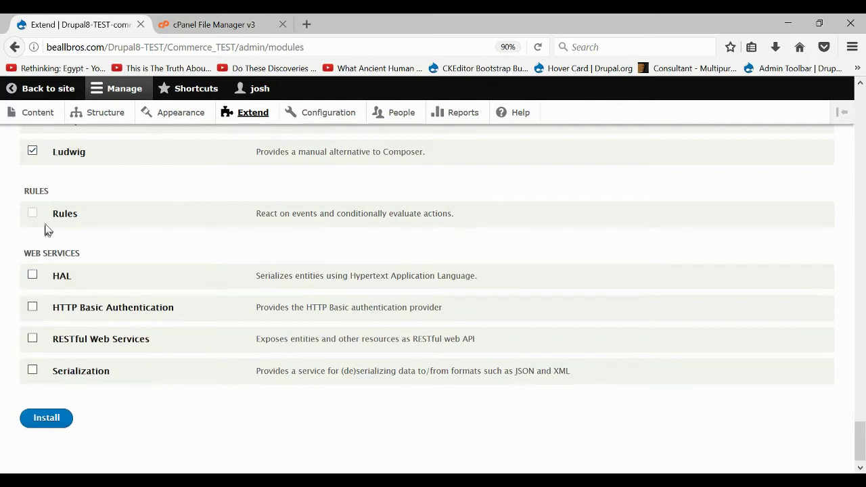
Expand the details of the Rules module and highlight the name of its required module, Typed_data.
{"action": "left_click", "coordinate": [335, 218]}
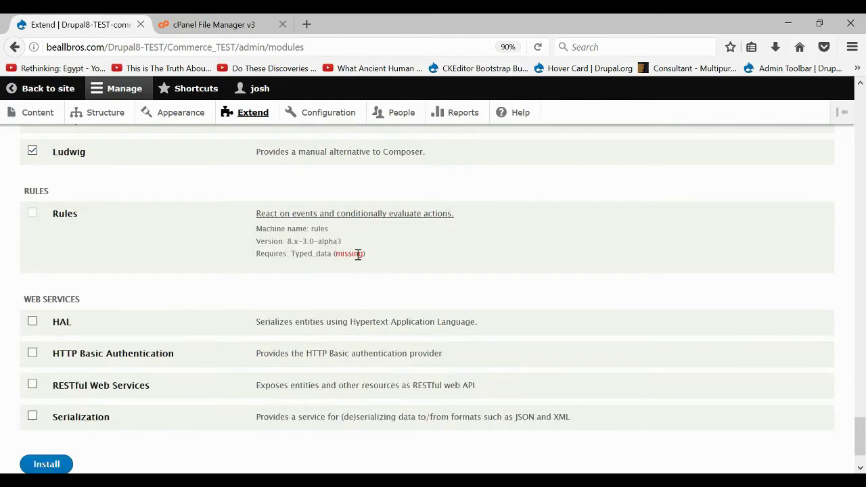
{"action": "left_click_drag", "start_coordinate": [291, 254], "coordinate": [331, 254]}
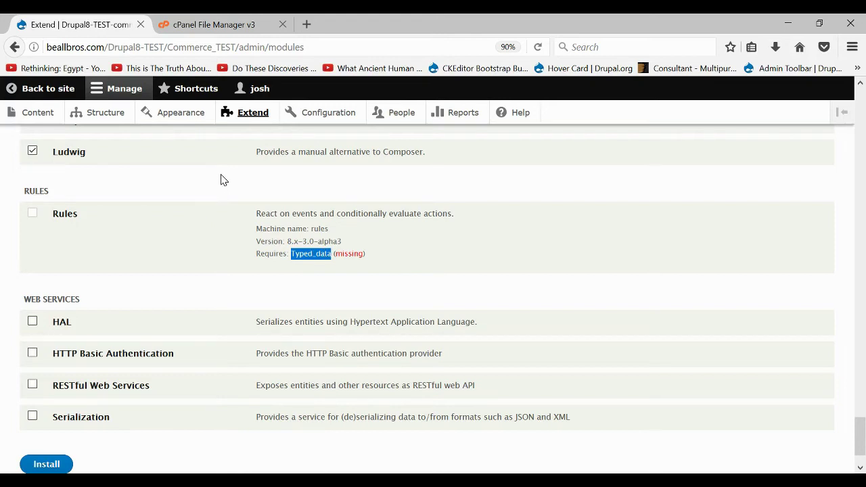
Open drupal.org in a new browser tab, search the site for Typed_data and limit the results to modules.
{"action": "left_click", "coordinate": [307, 24]}
{"action": "type", "text": "drupal.org/"}
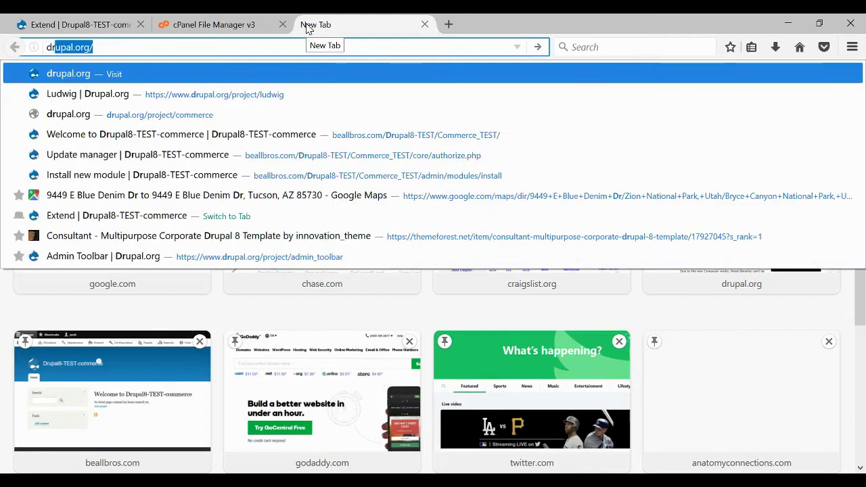
{"action": "key", "text": "Return"}
{"action": "left_click", "coordinate": [681, 103]}
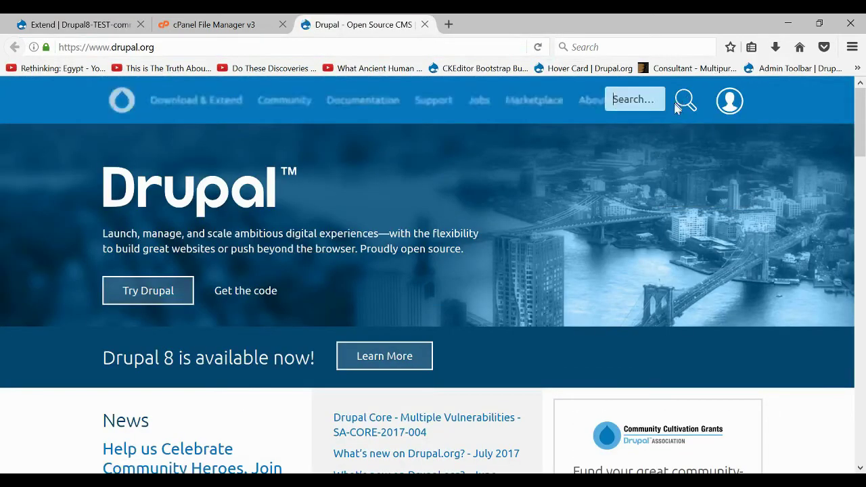
{"action": "type", "text": "Typed_data"}
{"action": "key", "text": "Return"}
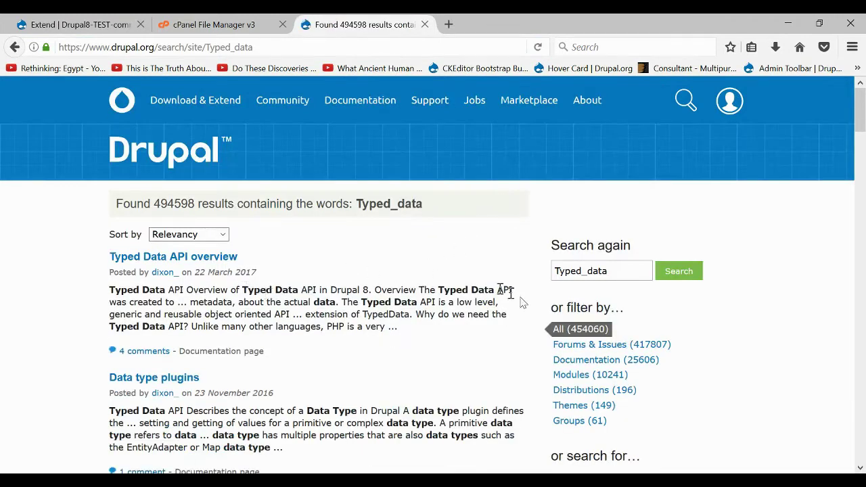
{"action": "left_click", "coordinate": [575, 375]}
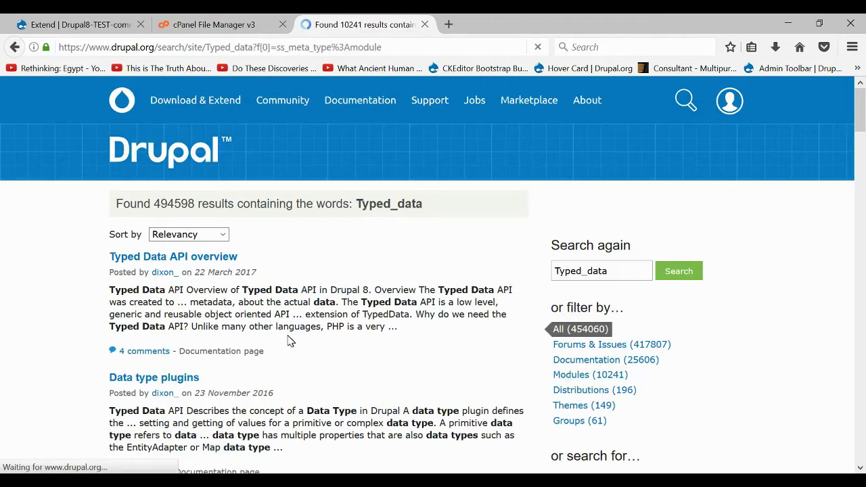
Open the 8.x-1.0-alpha1 release of the Typed Data API enhancements project and copy the link address of its tar.gz download.
{"action": "scroll", "coordinate": [257, 305], "scroll_direction": "down", "scroll_amount": 3}
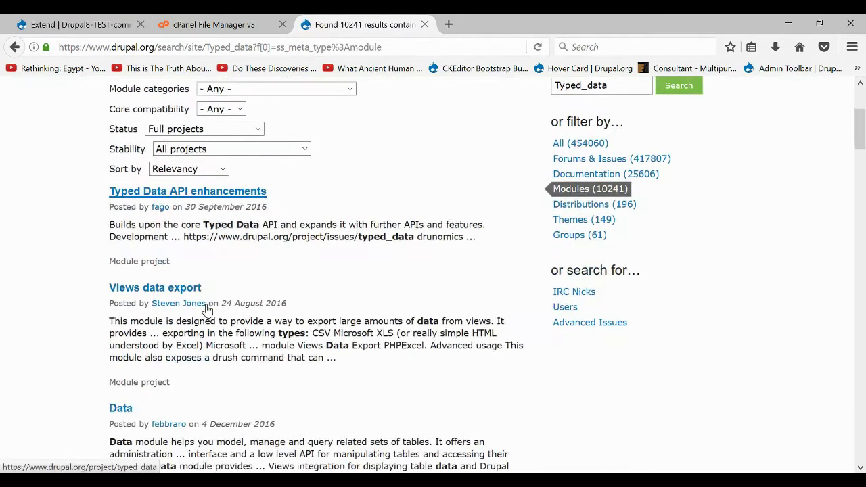
{"action": "scroll", "coordinate": [207, 309], "scroll_direction": "down", "scroll_amount": 1}
{"action": "left_click", "coordinate": [192, 155]}
{"action": "scroll", "coordinate": [189, 203], "scroll_direction": "down", "scroll_amount": 5}
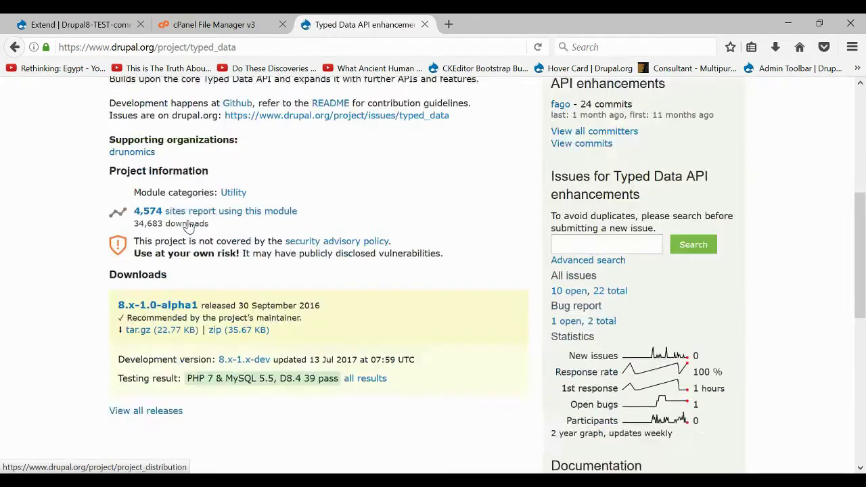
{"action": "scroll", "coordinate": [188, 227], "scroll_direction": "down", "scroll_amount": 5}
{"action": "scroll", "coordinate": [187, 226], "scroll_direction": "up", "scroll_amount": 3}
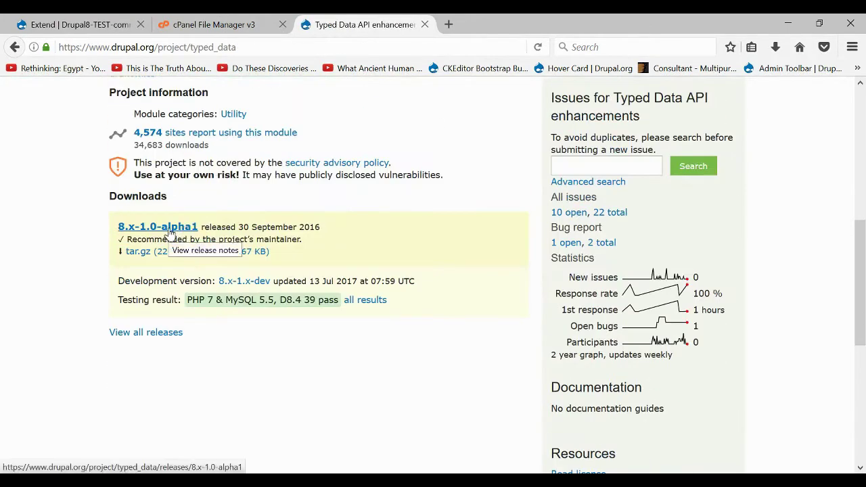
{"action": "left_click", "coordinate": [170, 231]}
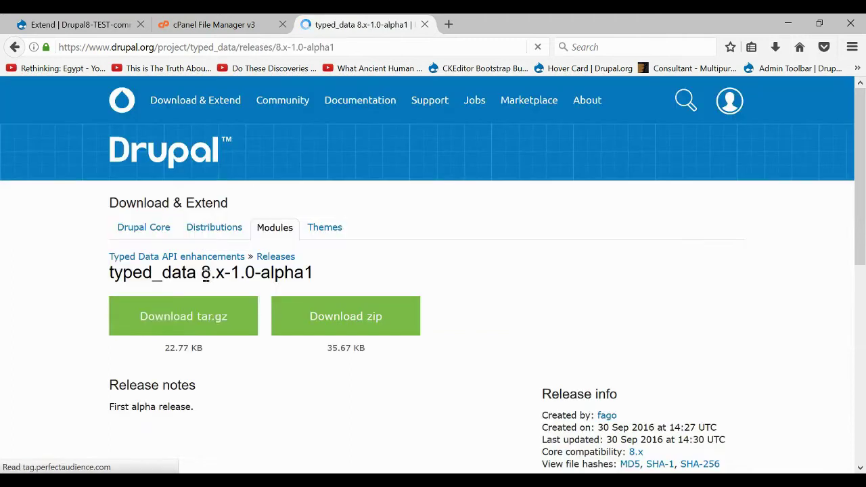
{"action": "right_click", "coordinate": [204, 316]}
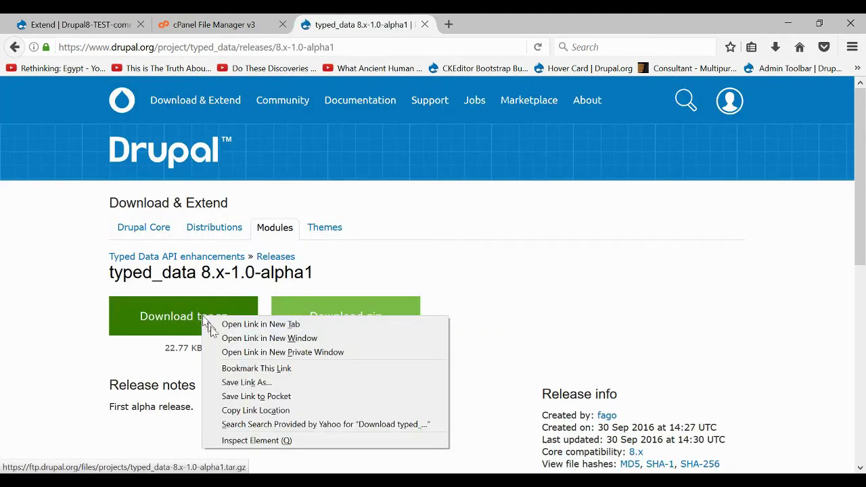
{"action": "left_click", "coordinate": [254, 410]}
Enable the selected modules on the test site and highlight the library name commerceguys/addressing in the Address requirement.
{"action": "left_click", "coordinate": [99, 17]}
{"action": "scroll", "coordinate": [120, 323], "scroll_direction": "down", "scroll_amount": 2}
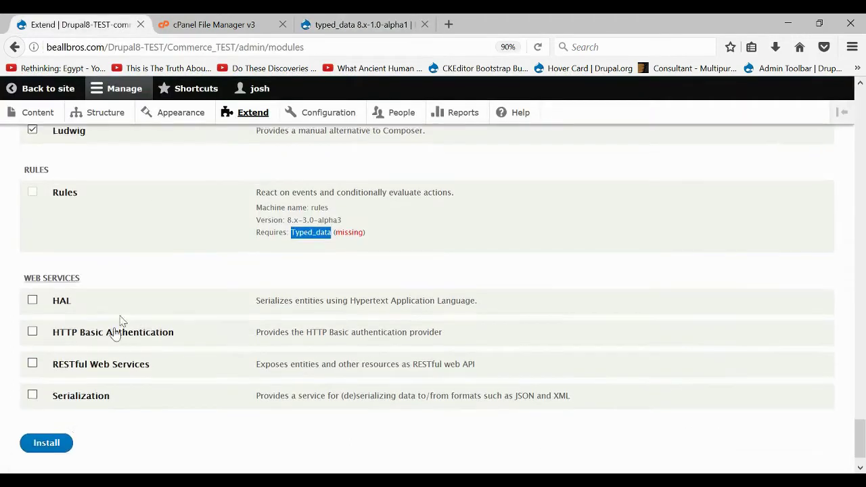
{"action": "left_click", "coordinate": [58, 414]}
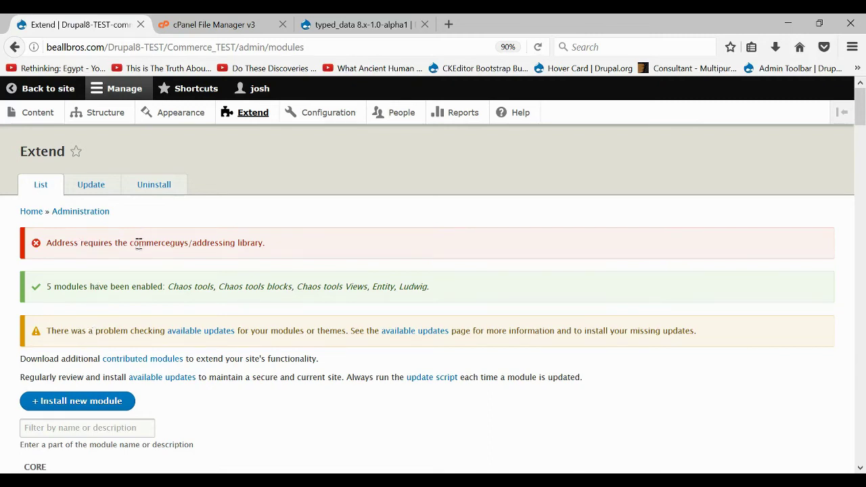
{"action": "left_click_drag", "start_coordinate": [142, 248], "coordinate": [255, 258]}
{"action": "scroll", "coordinate": [99, 365], "scroll_direction": "down", "scroll_amount": 3}
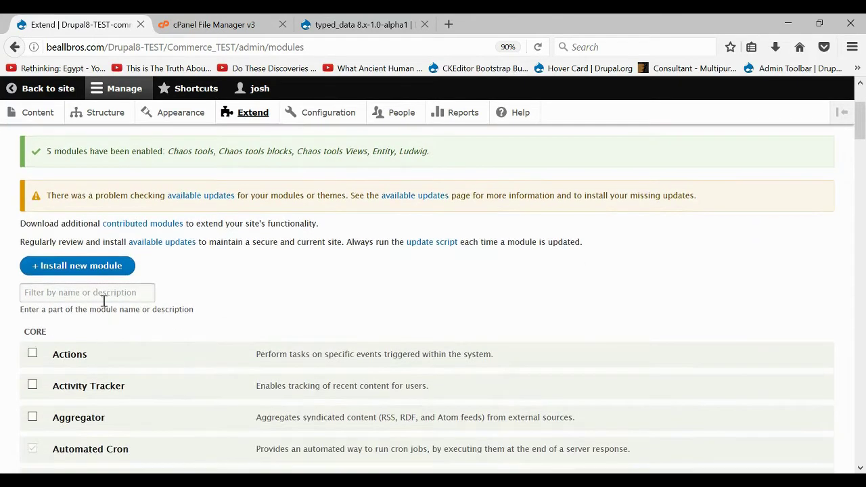
{"action": "left_click", "coordinate": [93, 268]}
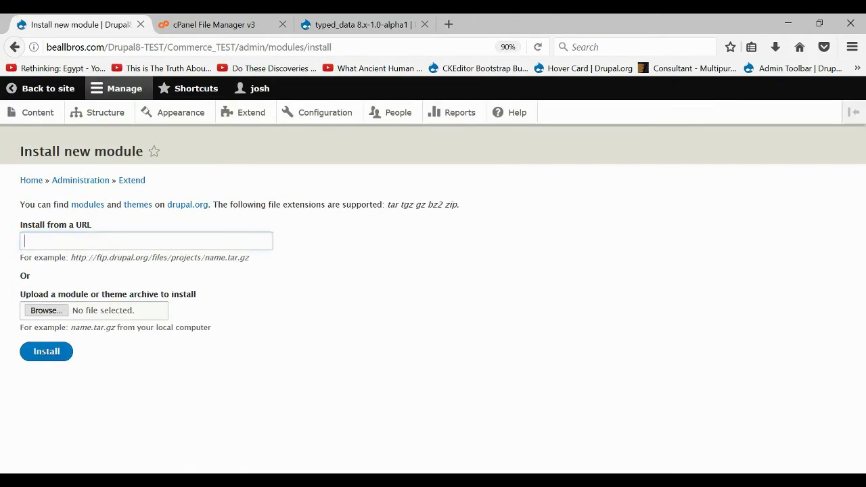
{"action": "type", "text": "http://ftp.drupal.org/files/projects/typed_data-8.x-1.0-alpha1.tar.gz"}
{"action": "left_click", "coordinate": [36, 359]}
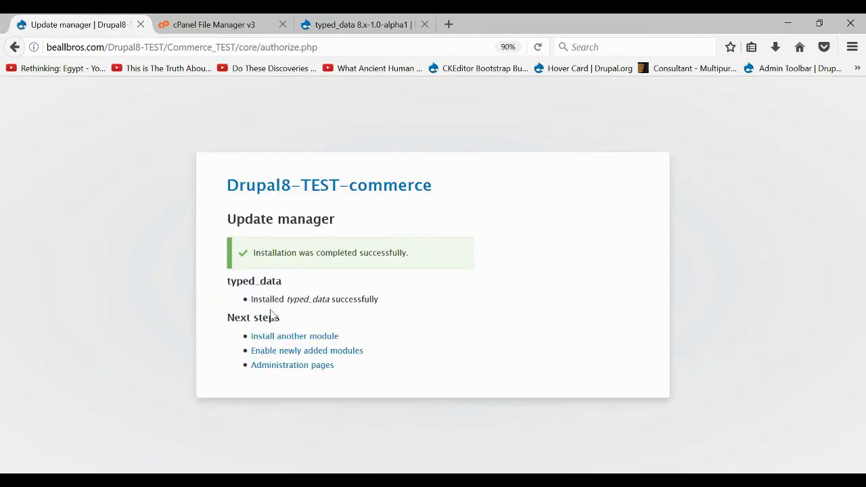
Find the Rules module among the newly added modules and enable it together with its required Typed Data module.
{"action": "left_click", "coordinate": [311, 351]}
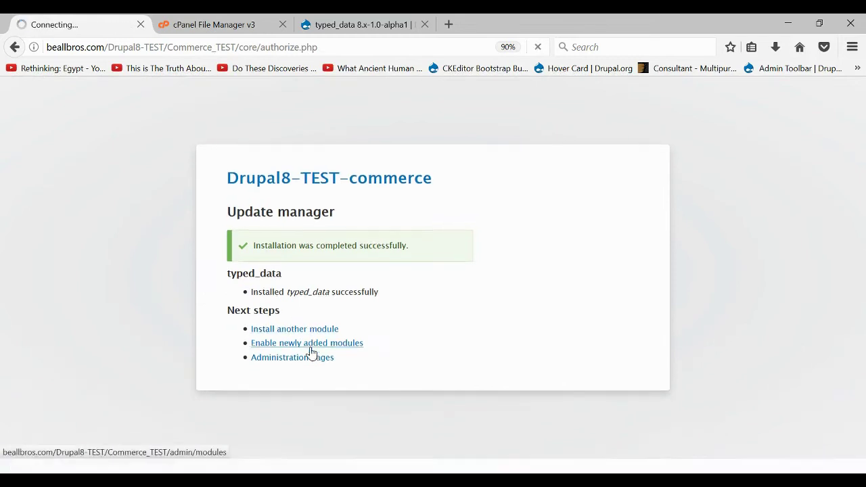
{"action": "key", "text": "ctrl+f"}
{"action": "type", "text": "rules"}
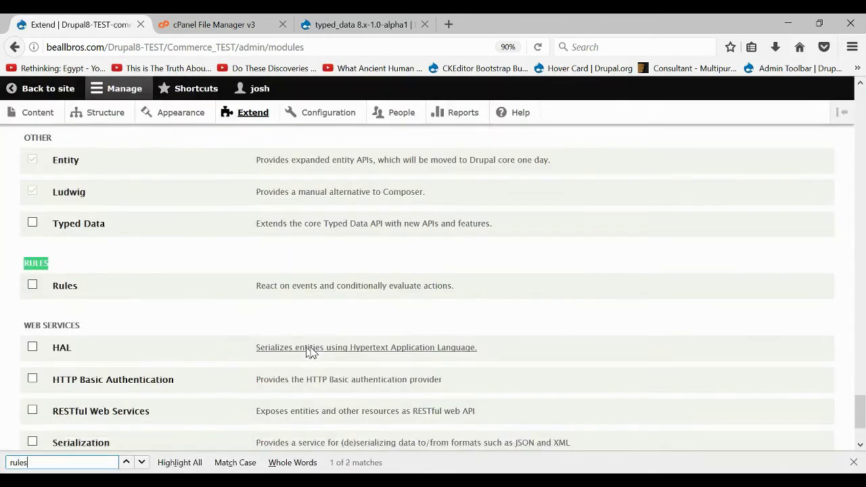
{"action": "left_click", "coordinate": [32, 284]}
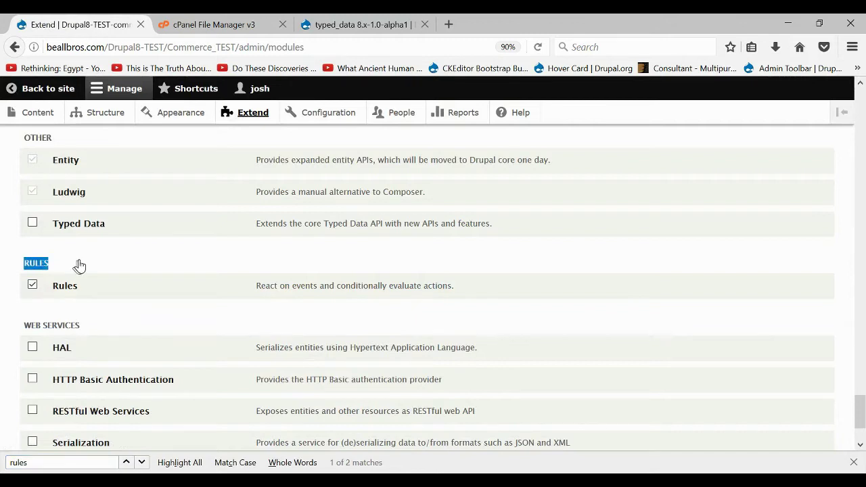
{"action": "scroll", "coordinate": [79, 265], "scroll_direction": "down", "scroll_amount": 2}
{"action": "left_click", "coordinate": [50, 384]}
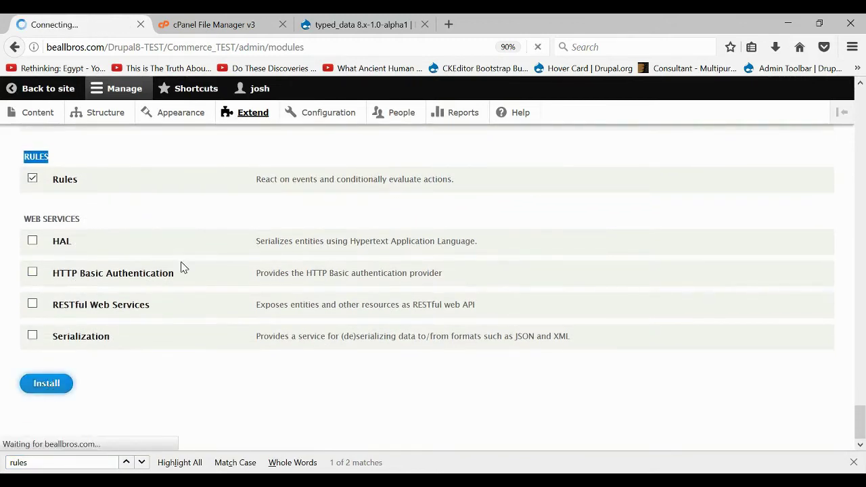
{"action": "left_click", "coordinate": [54, 245]}
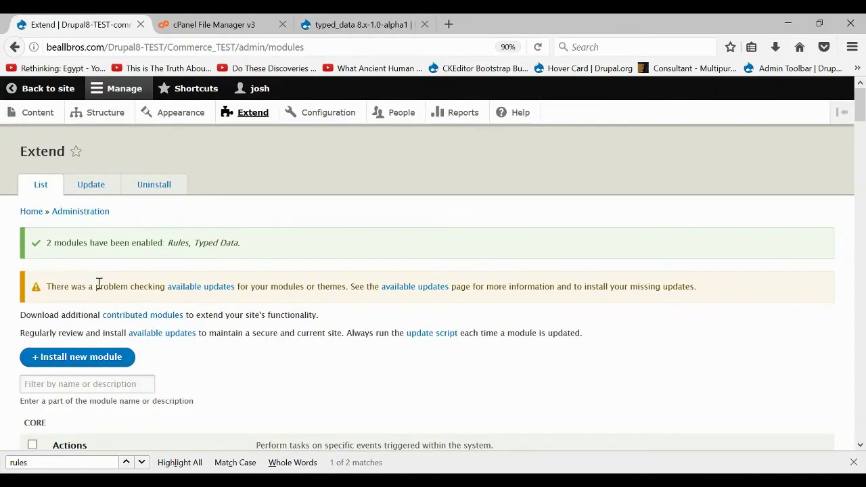
Open the site's Packages report, which covers the libraries managed by Ludwig.
{"action": "scroll", "coordinate": [124, 300], "scroll_direction": "down", "scroll_amount": 3}
{"action": "scroll", "coordinate": [125, 304], "scroll_direction": "up", "scroll_amount": 3}
{"action": "left_click", "coordinate": [460, 119]}
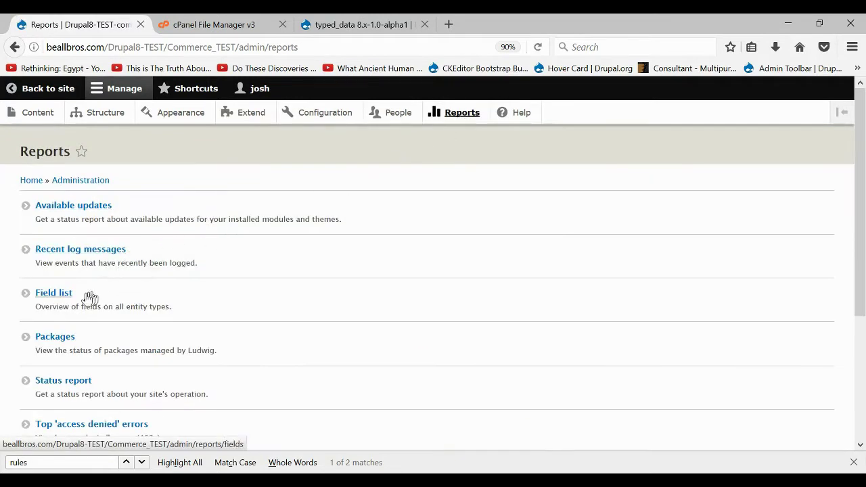
{"action": "left_click", "coordinate": [53, 339]}
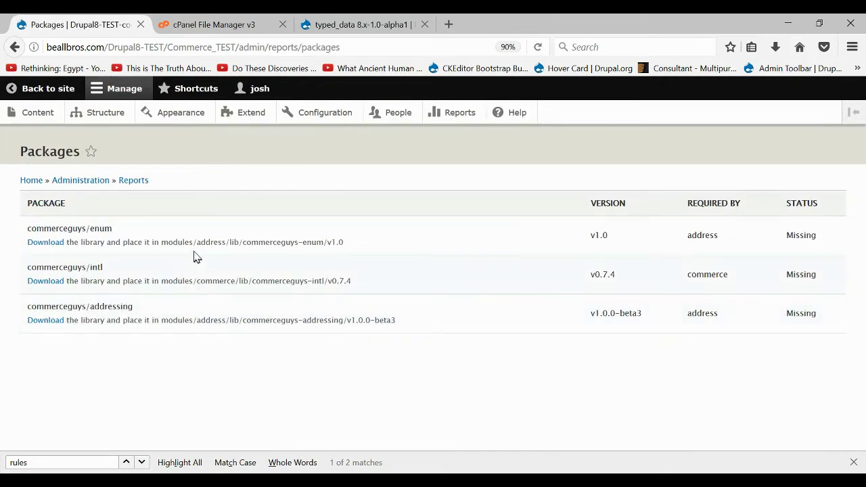
Highlight the placement path of the commerceguys/enum package and save its library archive enum-1.0.zip to the computer.
{"action": "left_click_drag", "start_coordinate": [411, 323], "coordinate": [28, 243]}
{"action": "left_click", "coordinate": [385, 282]}
{"action": "left_click_drag", "start_coordinate": [347, 244], "coordinate": [205, 257]}
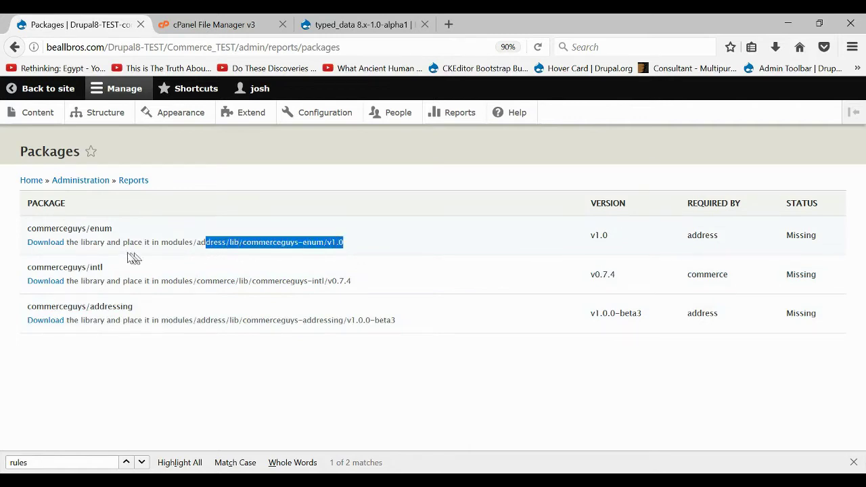
{"action": "left_click", "coordinate": [46, 245]}
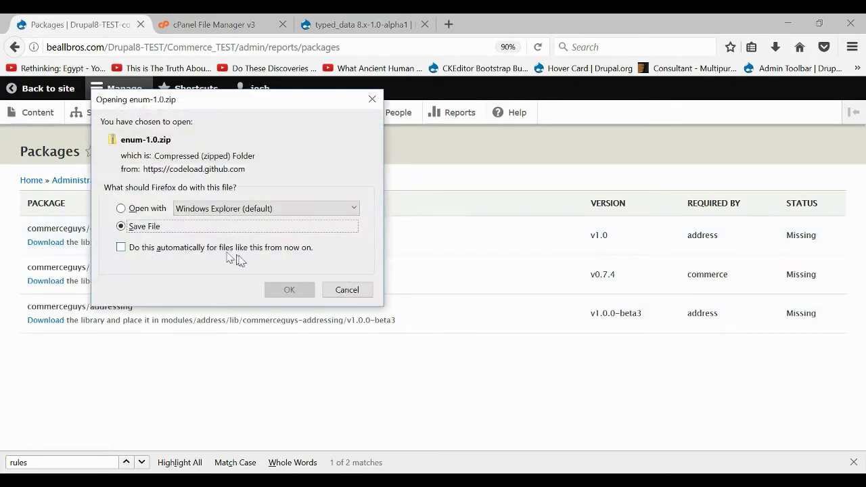
{"action": "left_click", "coordinate": [290, 290]}
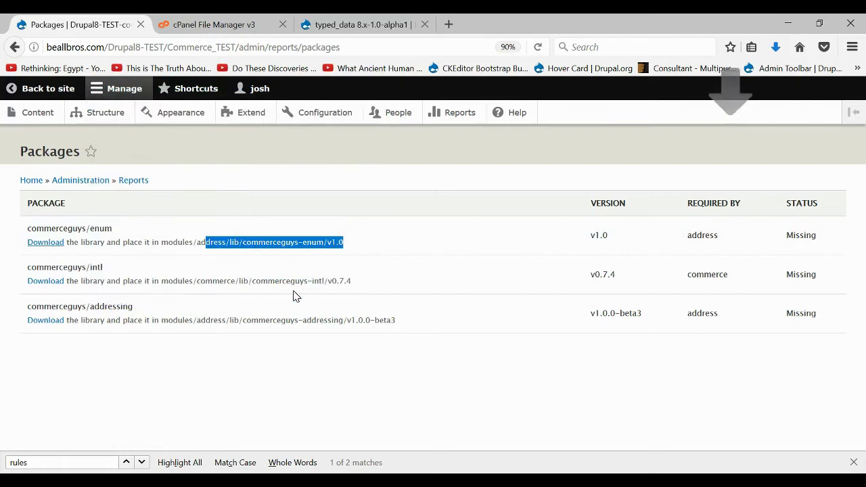
Highlight modules/address/lib in the enum package's path, and create a folder named lib inside modules/address in the cPanel File Manager.
{"action": "left_click", "coordinate": [246, 245]}
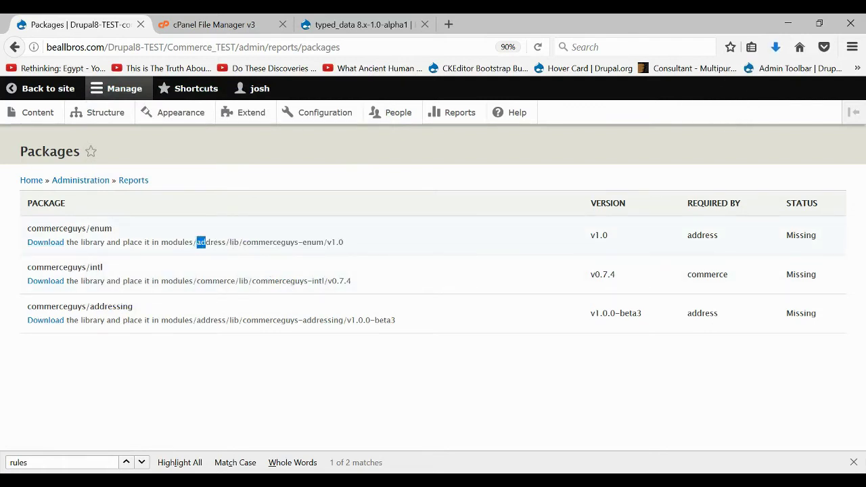
{"action": "left_click_drag", "start_coordinate": [162, 244], "coordinate": [221, 240]}
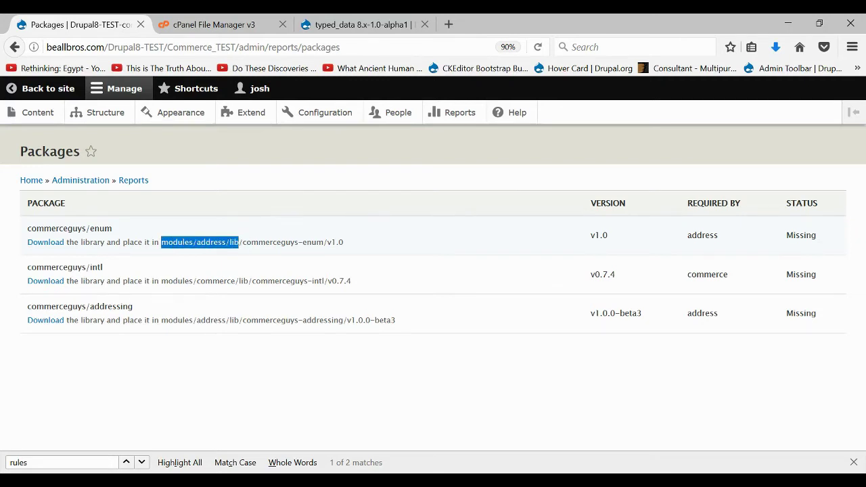
{"action": "left_click", "coordinate": [213, 21]}
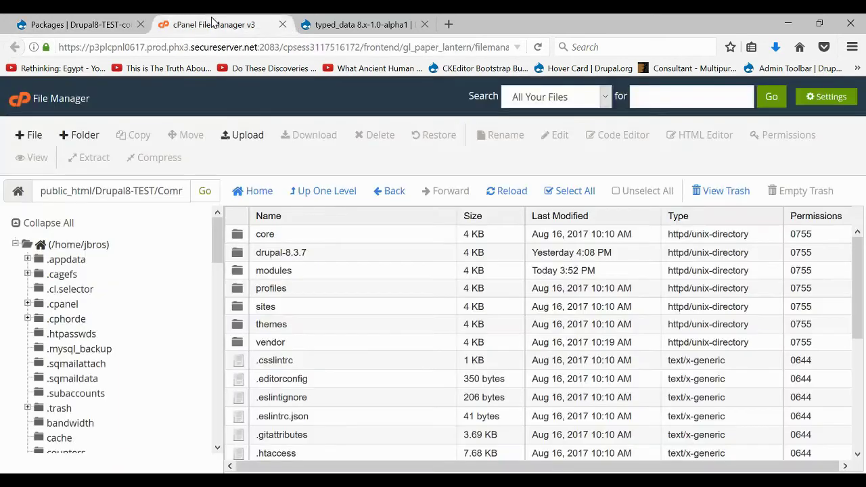
{"action": "double_click", "coordinate": [240, 276]}
{"action": "double_click", "coordinate": [238, 237]}
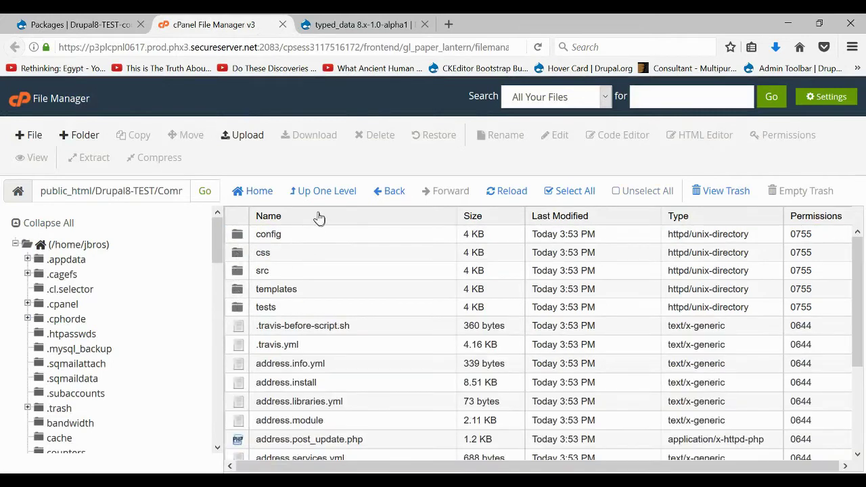
{"action": "left_click", "coordinate": [83, 136]}
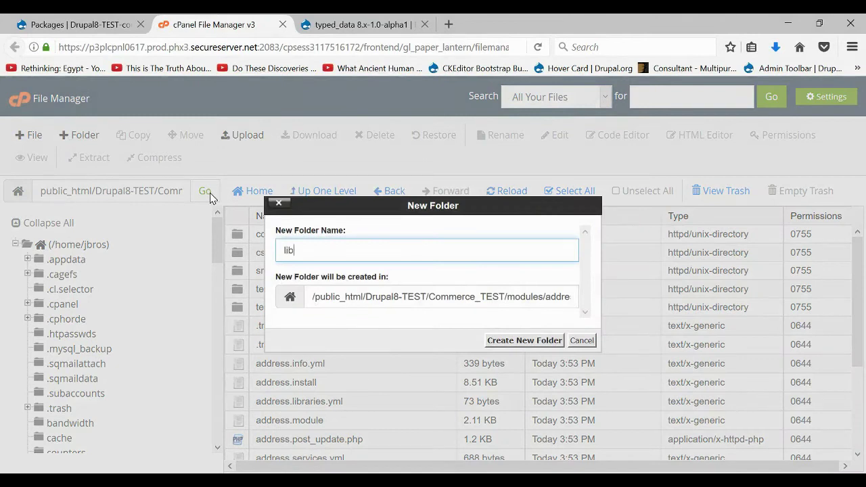
{"action": "type", "text": "lib"}
{"action": "key", "text": "Return"}
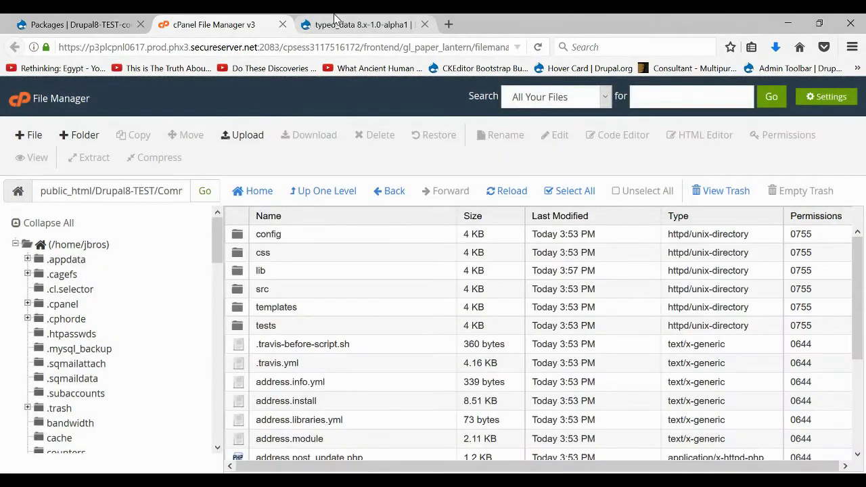
Close the typed_data release page, copy the folder name commerceguys-enum from the Packages report and return to the cPanel File Manager.
{"action": "left_click", "coordinate": [334, 18]}
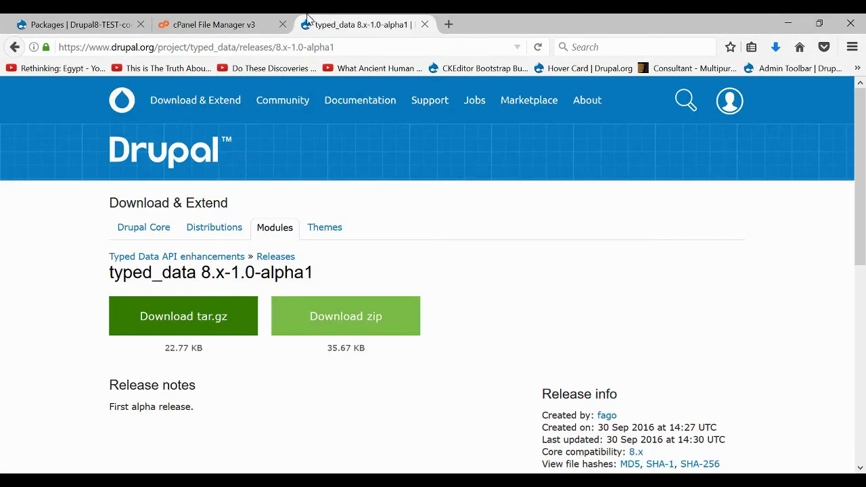
{"action": "left_click", "coordinate": [425, 25]}
{"action": "left_click", "coordinate": [61, 24]}
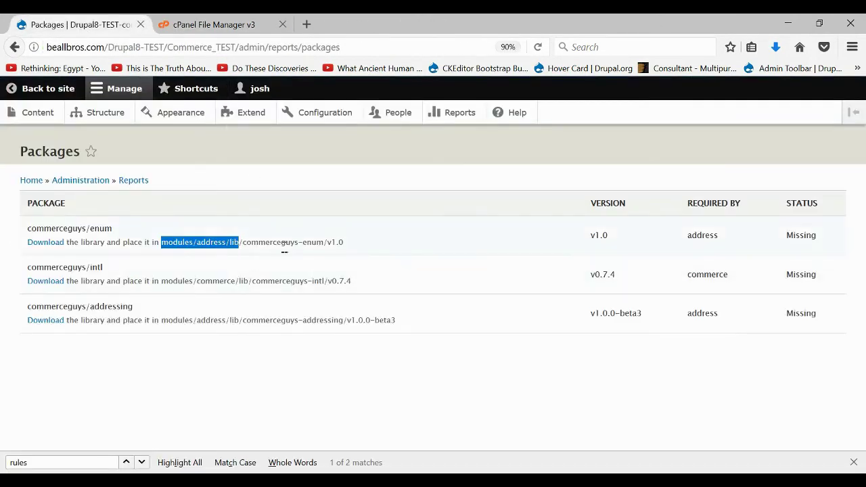
{"action": "left_click_drag", "start_coordinate": [242, 242], "coordinate": [331, 254]}
{"action": "key", "text": "ctrl+c"}
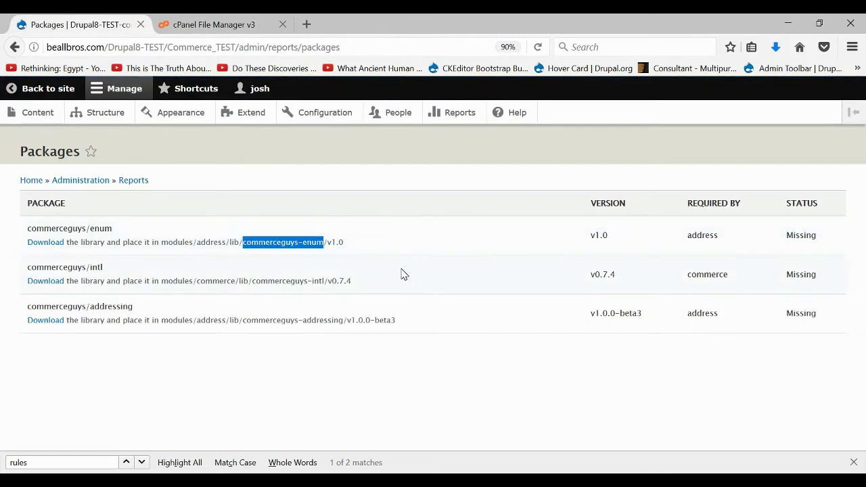
{"action": "left_click", "coordinate": [347, 250]}
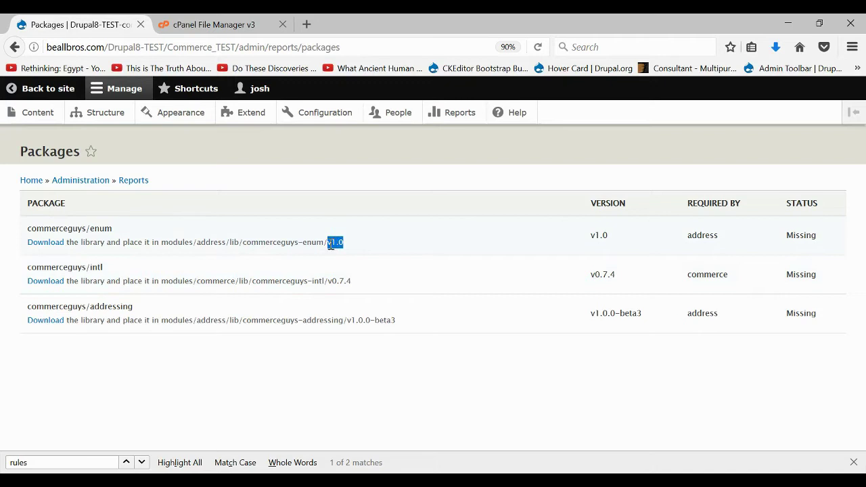
{"action": "left_click", "coordinate": [231, 20]}
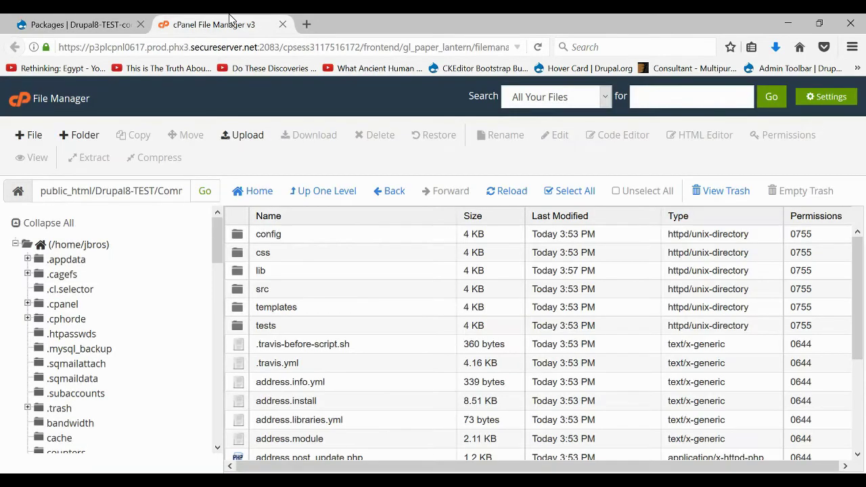
Create a folder named commerceguys-enum inside the address module's lib folder.
{"action": "double_click", "coordinate": [242, 278]}
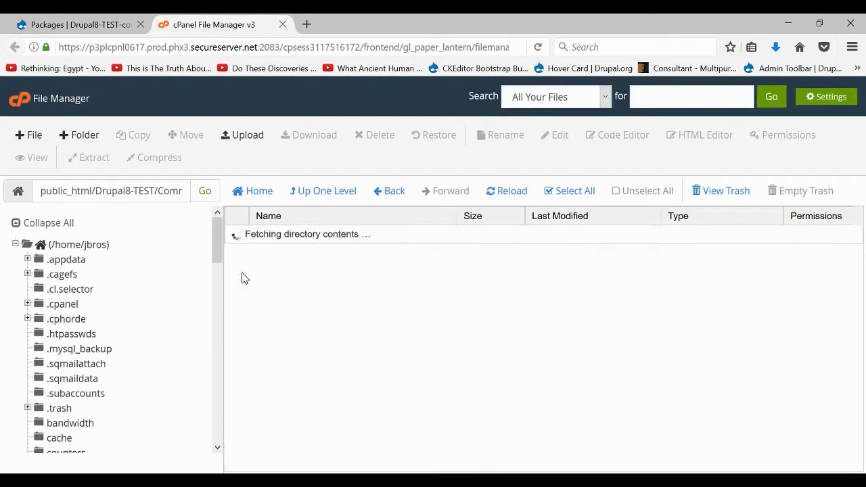
{"action": "left_click", "coordinate": [80, 135]}
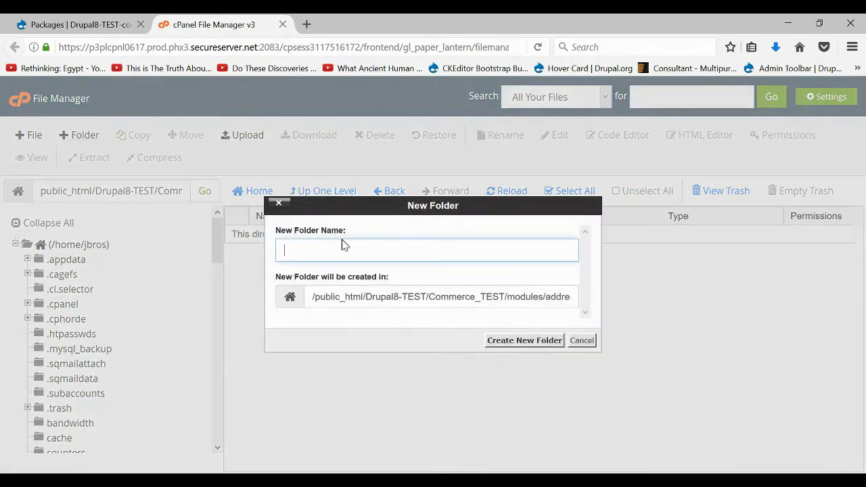
{"action": "left_click", "coordinate": [345, 252]}
{"action": "key", "text": "ctrl+v"}
{"action": "key", "text": "Return"}
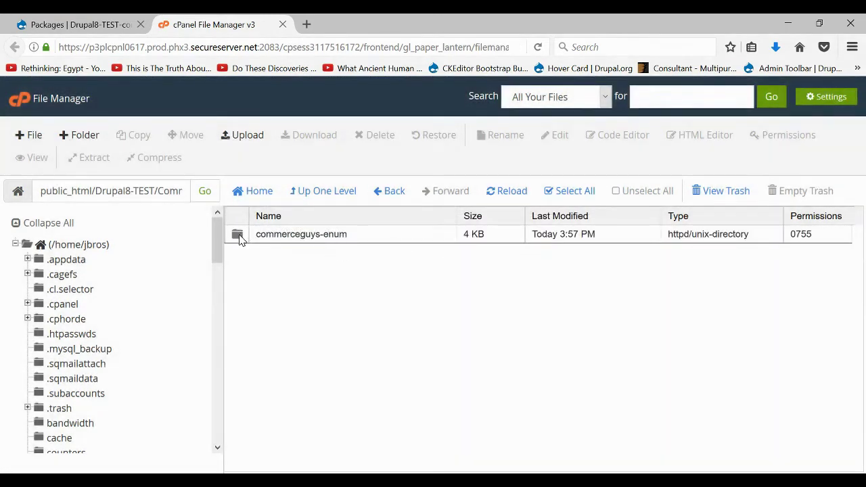
Upload the enum-1.0 zip archive from Downloads into the commerceguys-enum folder and close the upload page.
{"action": "double_click", "coordinate": [238, 237]}
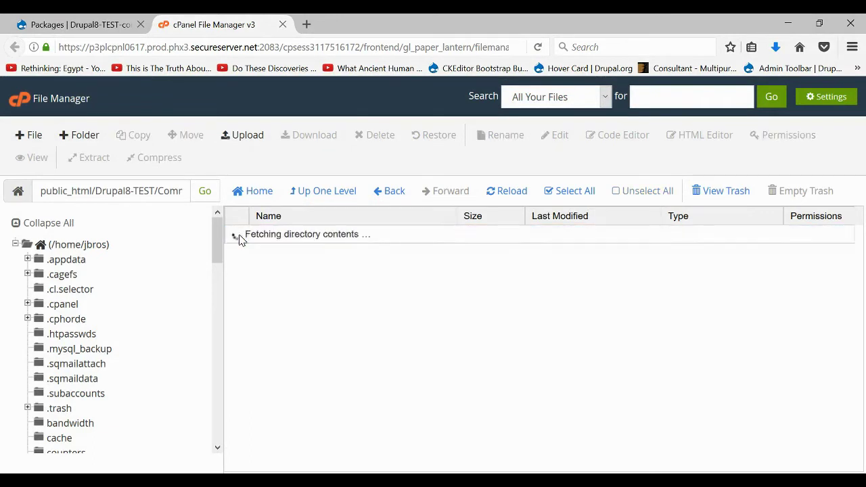
{"action": "left_click", "coordinate": [245, 138]}
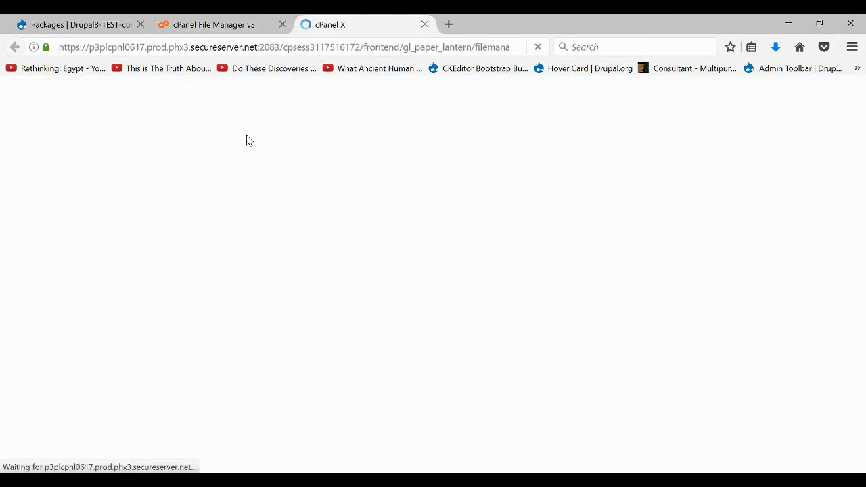
{"action": "left_click", "coordinate": [29, 197]}
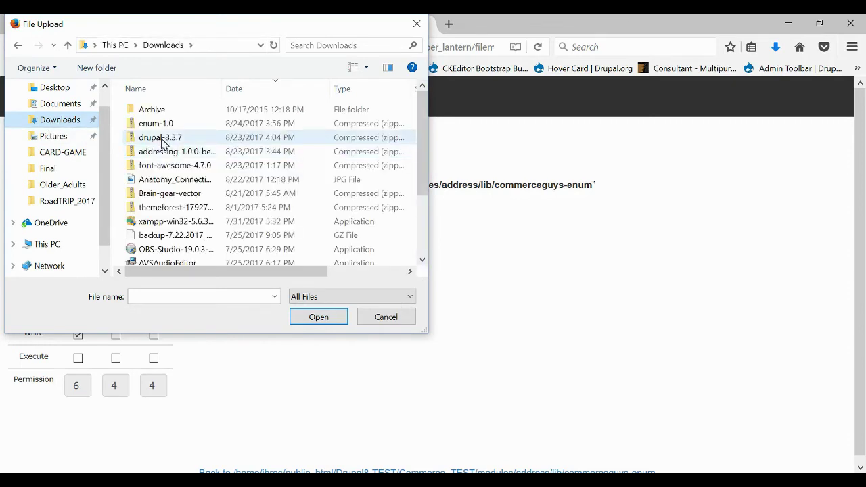
{"action": "double_click", "coordinate": [149, 124]}
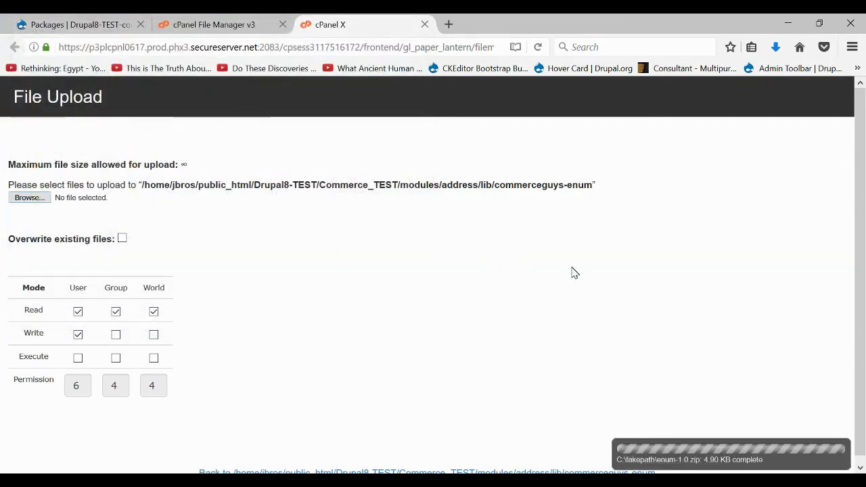
{"action": "left_click", "coordinate": [425, 25]}
Extract enum-1.0.zip inside the commerceguys-enum folder and refresh the file list.
{"action": "left_click", "coordinate": [512, 191]}
{"action": "left_click", "coordinate": [242, 237]}
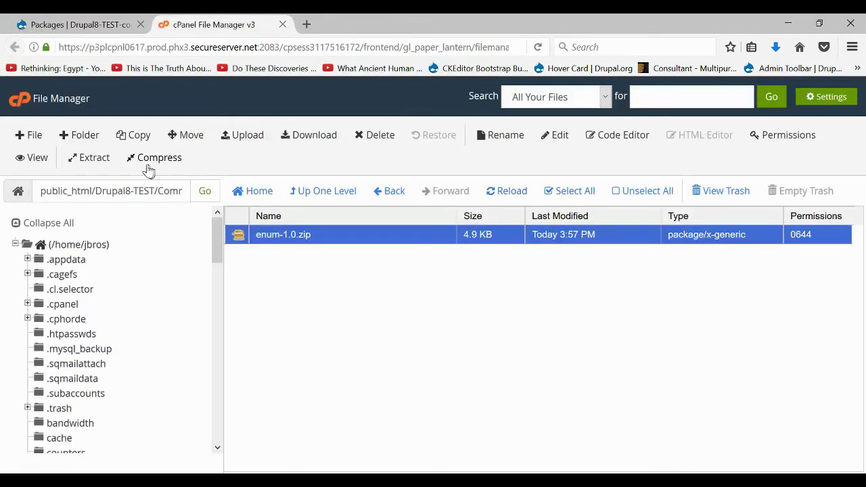
{"action": "left_click", "coordinate": [88, 157]}
{"action": "left_click", "coordinate": [528, 345]}
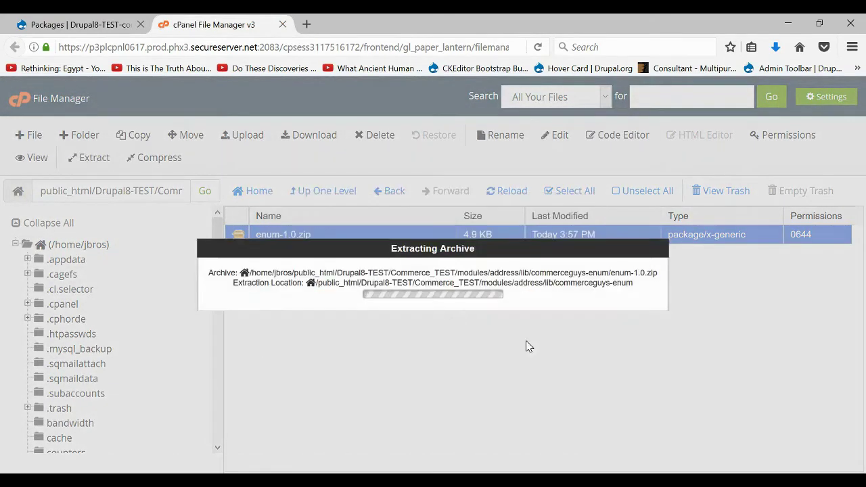
{"action": "left_click", "coordinate": [654, 412]}
{"action": "left_click", "coordinate": [495, 193]}
Try to rename the extracted enum-1.0 folder to v1.0.
{"action": "left_click", "coordinate": [276, 235]}
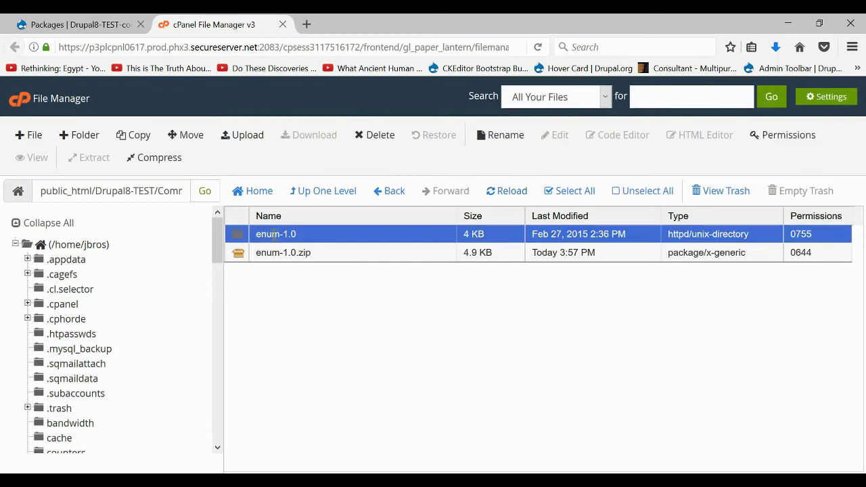
{"action": "left_click", "coordinate": [283, 235]}
{"action": "left_click_drag", "start_coordinate": [281, 236], "coordinate": [162, 242]}
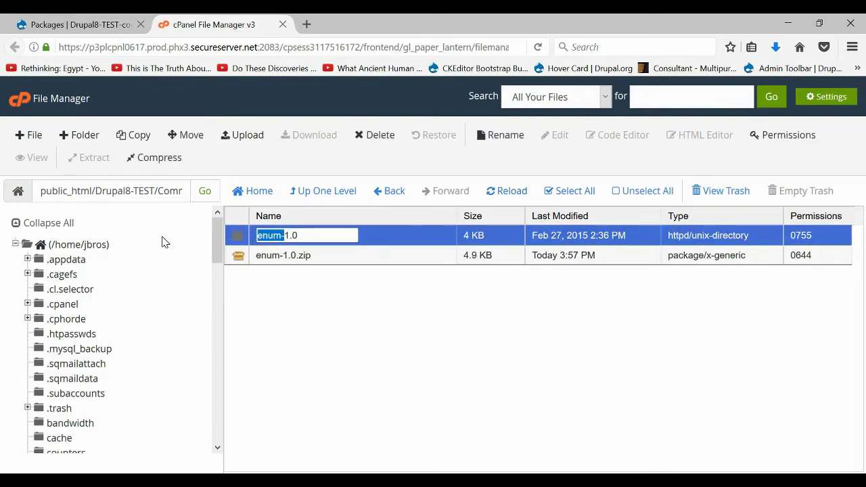
{"action": "type", "text": "v"}
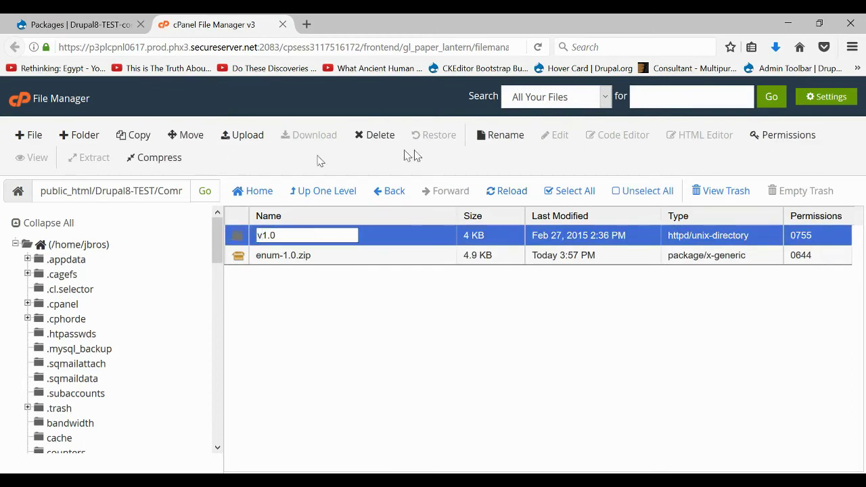
{"action": "left_click", "coordinate": [357, 278]}
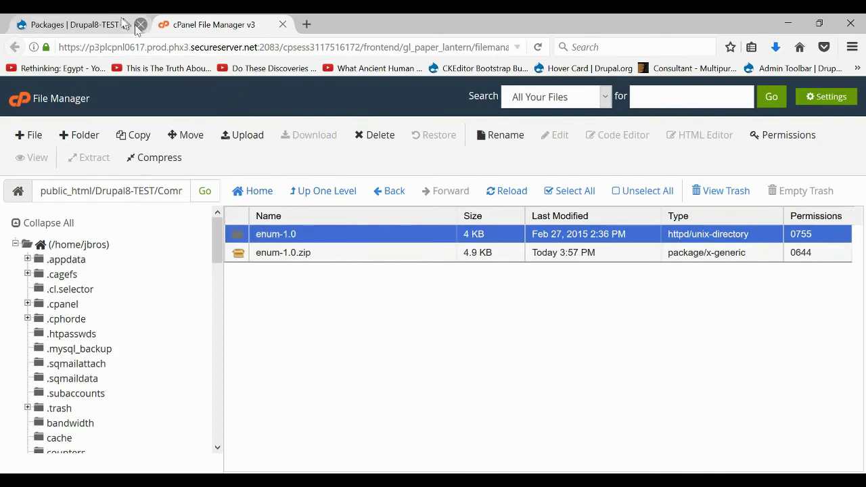
Reload the Packages report to check the enum package's status, and highlight /v1.0 in its placement path.
{"action": "left_click", "coordinate": [108, 21]}
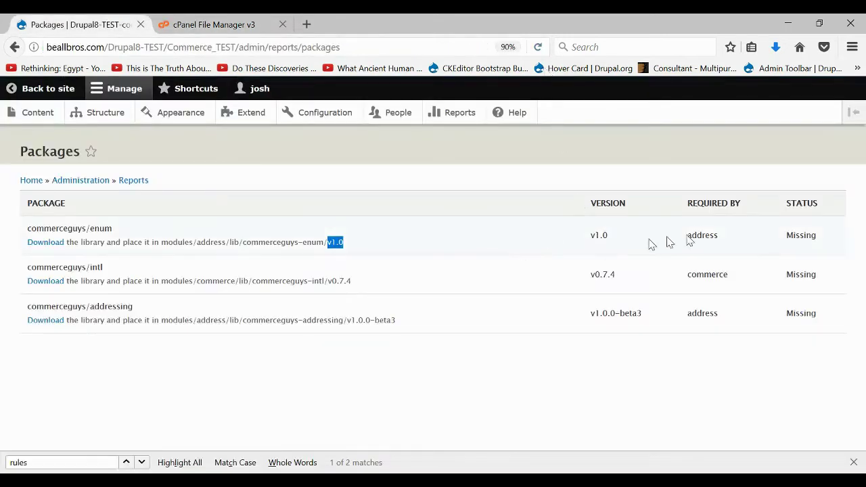
{"action": "double_click", "coordinate": [811, 235]}
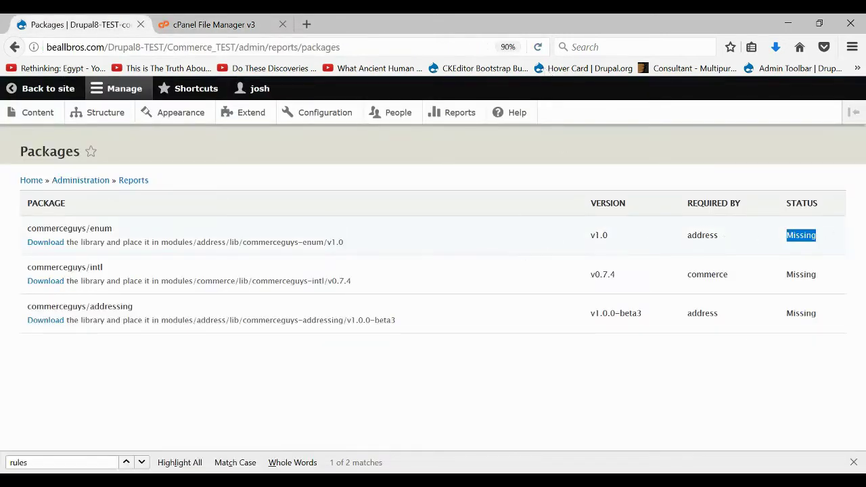
{"action": "left_click", "coordinate": [539, 49]}
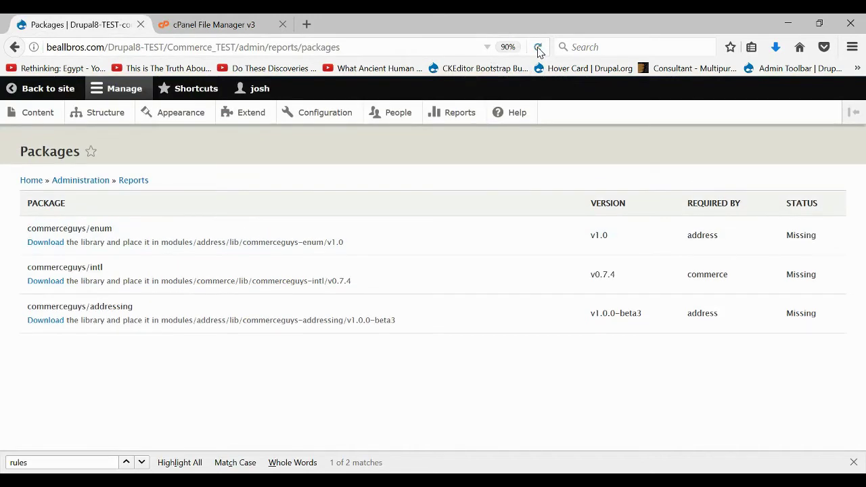
{"action": "left_click_drag", "start_coordinate": [346, 245], "coordinate": [340, 245]}
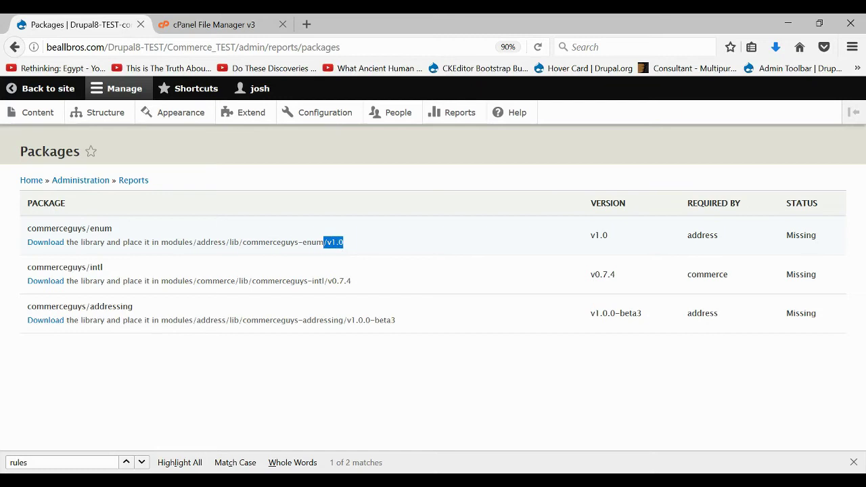
Return to the cPanel File Manager and rename the extracted enum-1.0 folder to v1.0.
{"action": "left_click", "coordinate": [248, 23]}
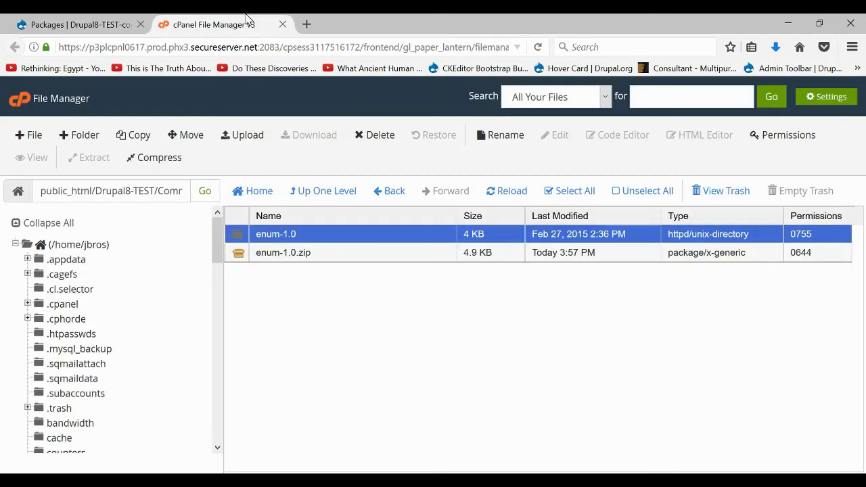
{"action": "double_click", "coordinate": [290, 235]}
{"action": "left_click_drag", "start_coordinate": [285, 236], "coordinate": [202, 226]}
{"action": "type", "text": "v1.0"}
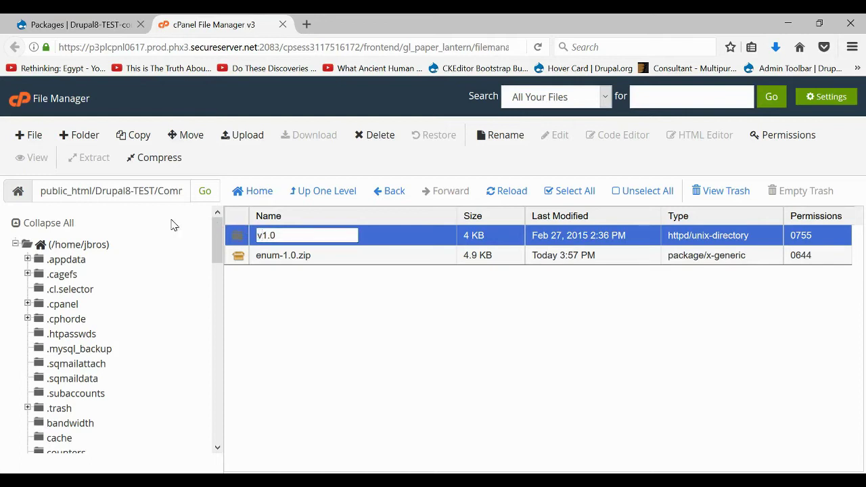
{"action": "key", "text": "Return"}
Reload the Packages report to recheck the enum package's status, and highlight parts of the commerceguys/intl package's placement path.
{"action": "left_click", "coordinate": [126, 26]}
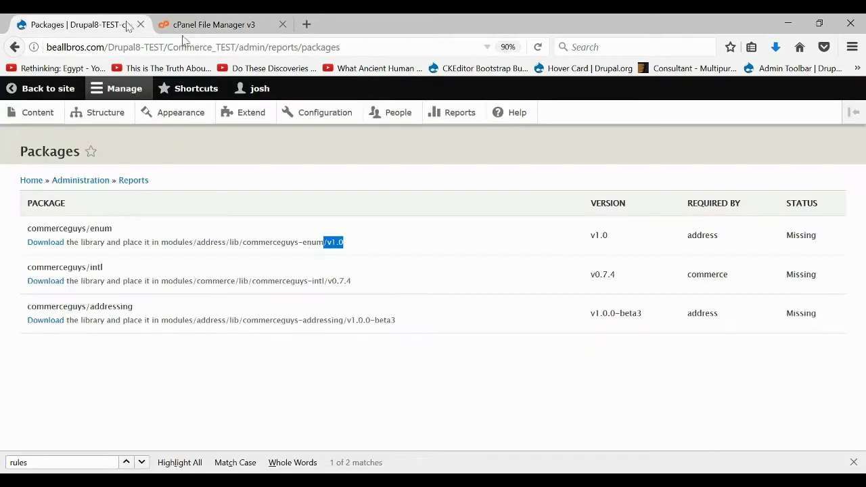
{"action": "left_click", "coordinate": [545, 49]}
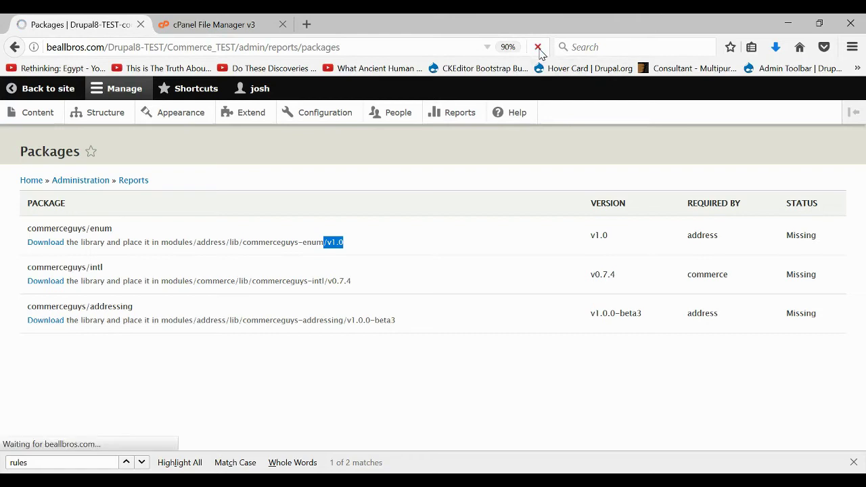
{"action": "double_click", "coordinate": [810, 237]}
{"action": "left_click", "coordinate": [331, 283]}
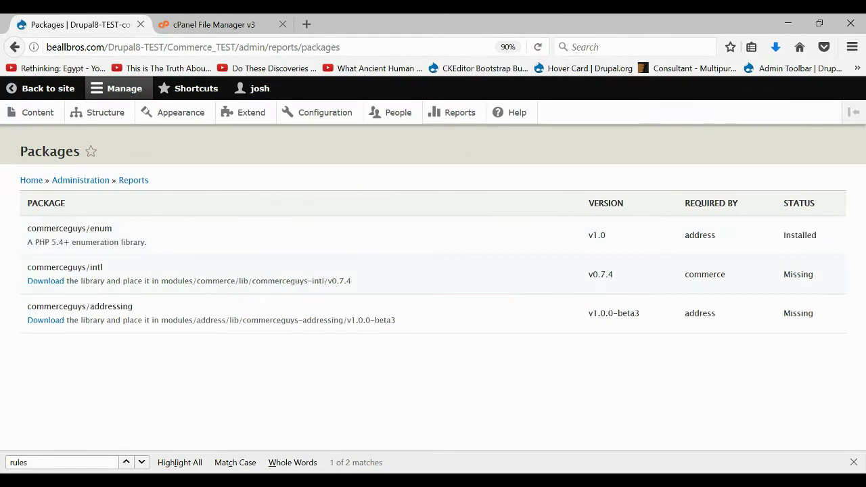
{"action": "left_click_drag", "start_coordinate": [252, 281], "coordinate": [320, 284]}
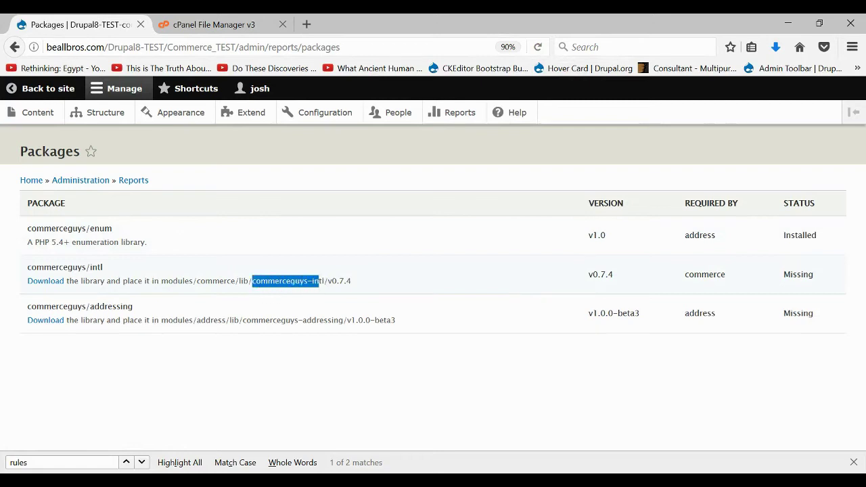
{"action": "left_click_drag", "start_coordinate": [206, 283], "coordinate": [245, 285]}
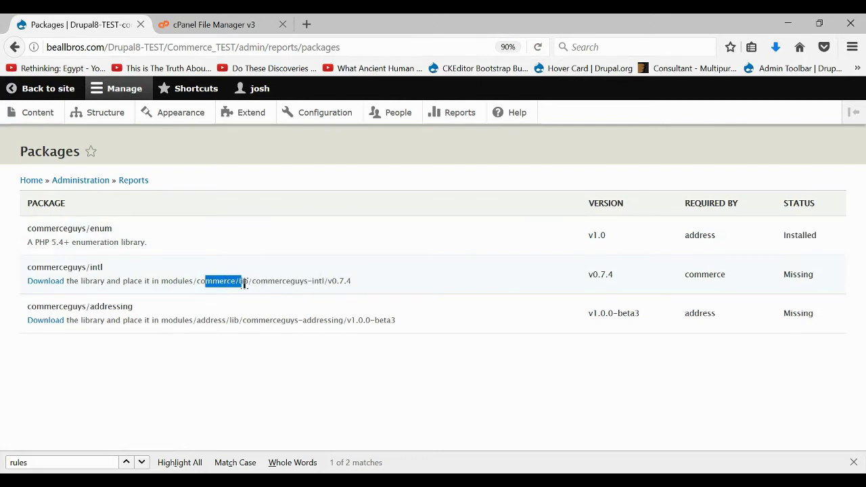
Highlight the folder name in the commerceguys/addressing package's path and save its library archive addressing-1.0.0-beta3.zip to the computer.
{"action": "left_click", "coordinate": [205, 322]}
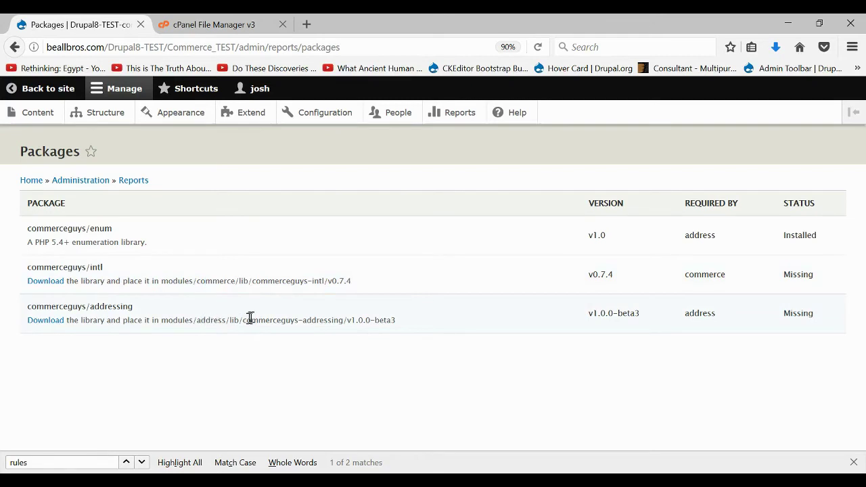
{"action": "left_click_drag", "start_coordinate": [247, 321], "coordinate": [345, 321]}
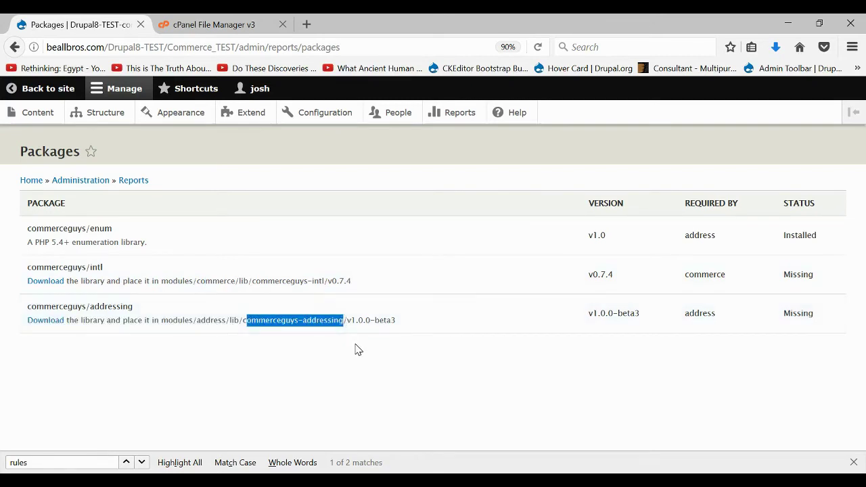
{"action": "left_click", "coordinate": [48, 323]}
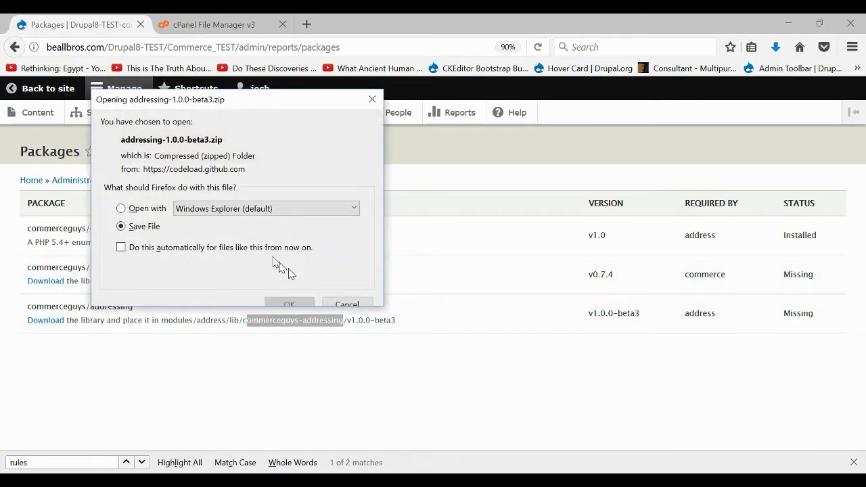
{"action": "left_click", "coordinate": [289, 290]}
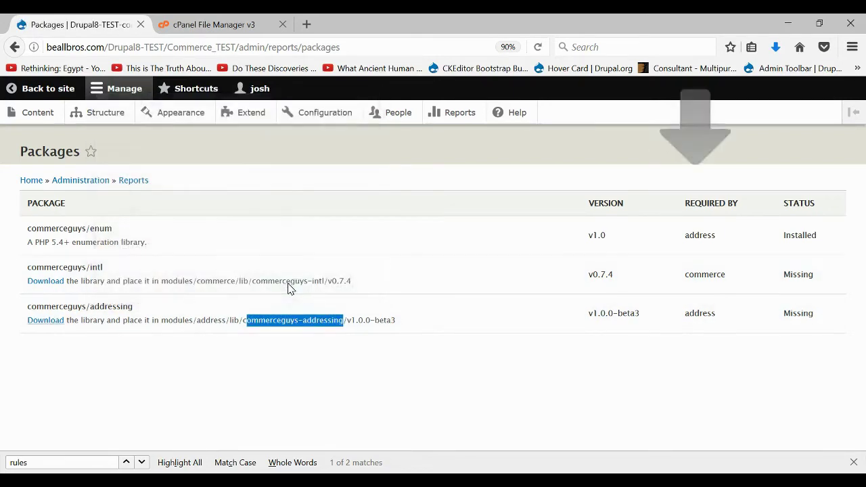
In the cPanel File Manager, go back up to modules/address/lib and create a folder named commerceguys-addressing.
{"action": "left_click", "coordinate": [269, 24]}
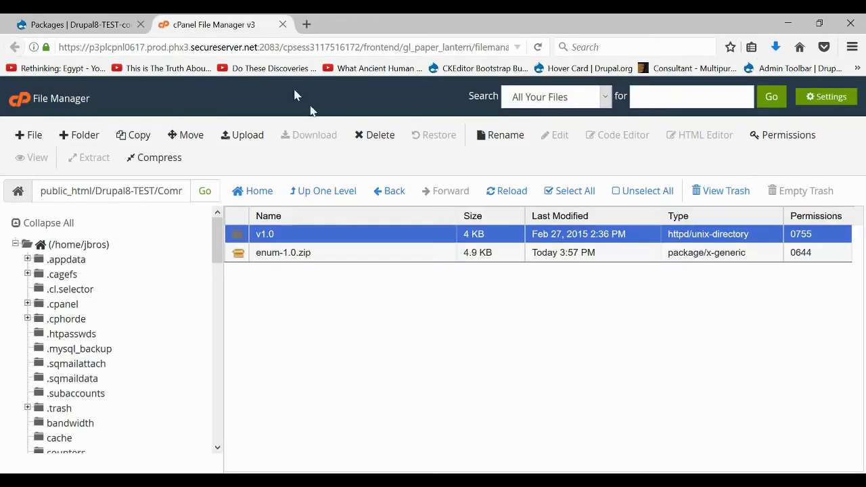
{"action": "left_click", "coordinate": [345, 192]}
{"action": "right_click", "coordinate": [266, 273]}
{"action": "left_click", "coordinate": [247, 266]}
{"action": "left_click", "coordinate": [85, 135]}
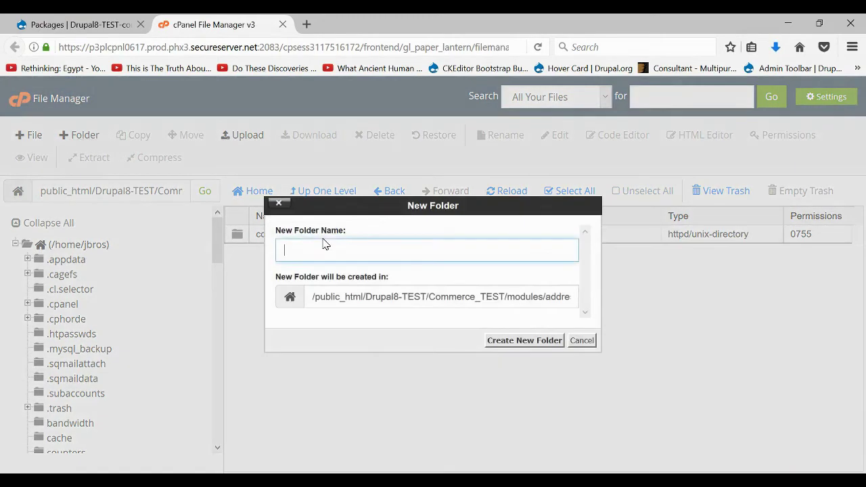
{"action": "type", "text": "commerceguys-addressing"}
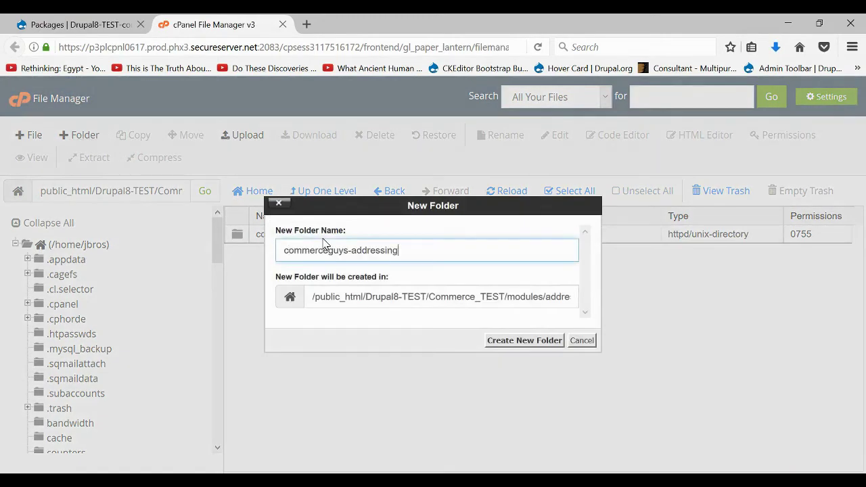
{"action": "left_click", "coordinate": [504, 341]}
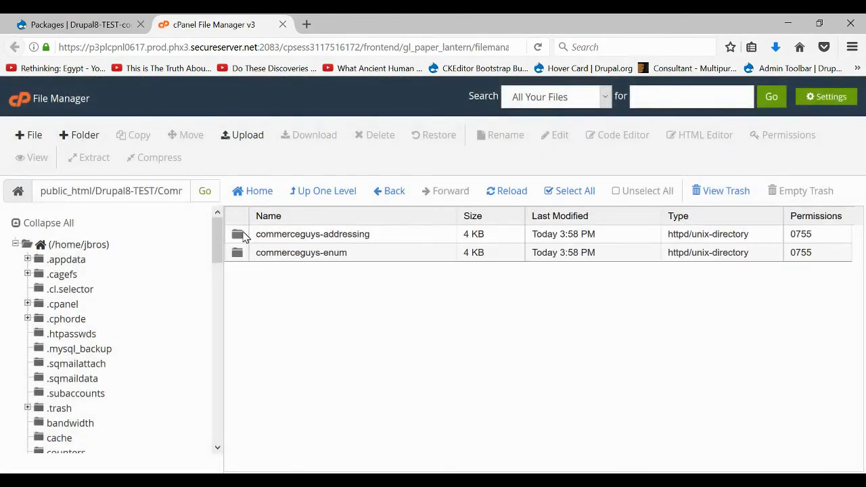
Upload the addressing-1.0.0-beta3(1).zip archive from the computer into the commerceguys-addressing folder.
{"action": "double_click", "coordinate": [237, 236]}
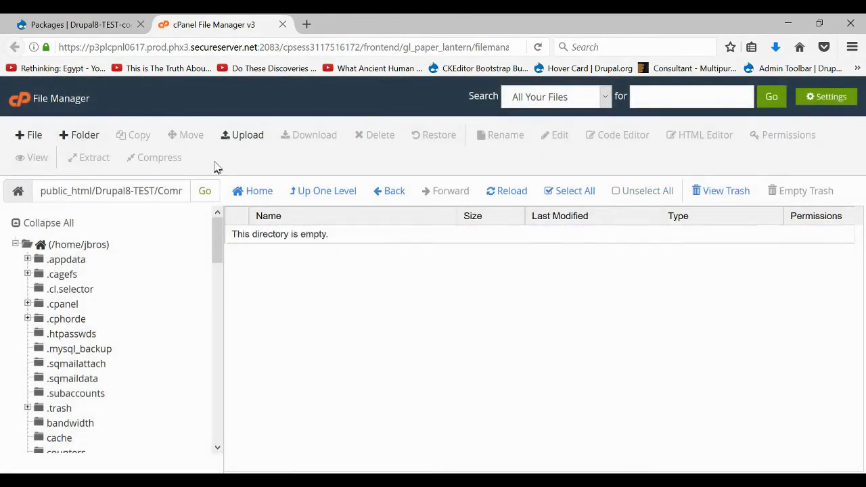
{"action": "left_click", "coordinate": [247, 136]}
{"action": "left_click", "coordinate": [29, 200]}
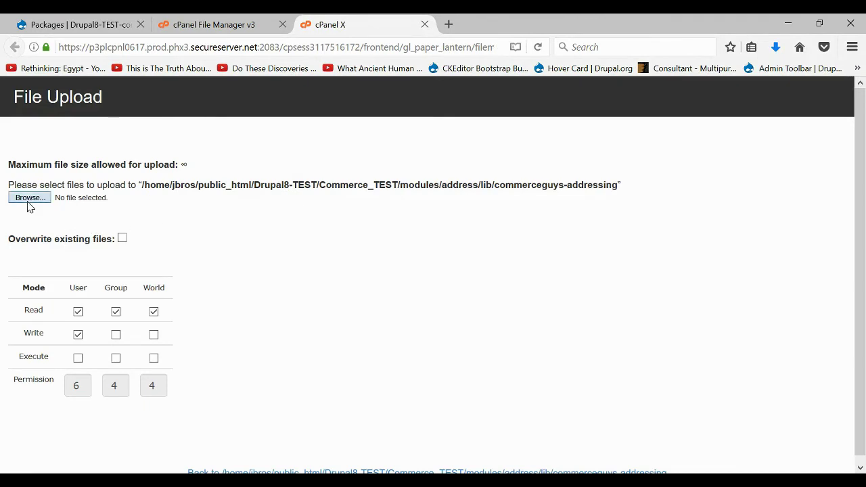
{"action": "double_click", "coordinate": [182, 128]}
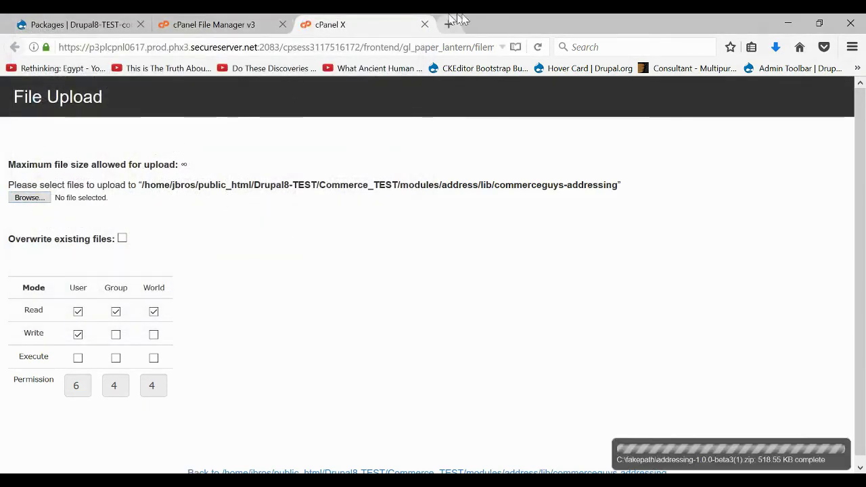
Close the upload page and highlight the version folder name v1.0.0-beta3 in the commerceguys/addressing package's path on the Packages report.
{"action": "left_click", "coordinate": [425, 24]}
{"action": "left_click", "coordinate": [118, 22]}
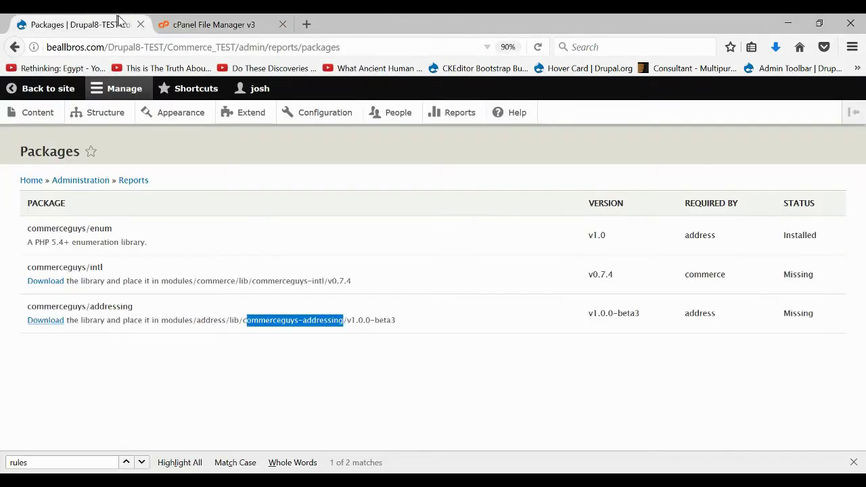
{"action": "left_click_drag", "start_coordinate": [399, 322], "coordinate": [355, 324]}
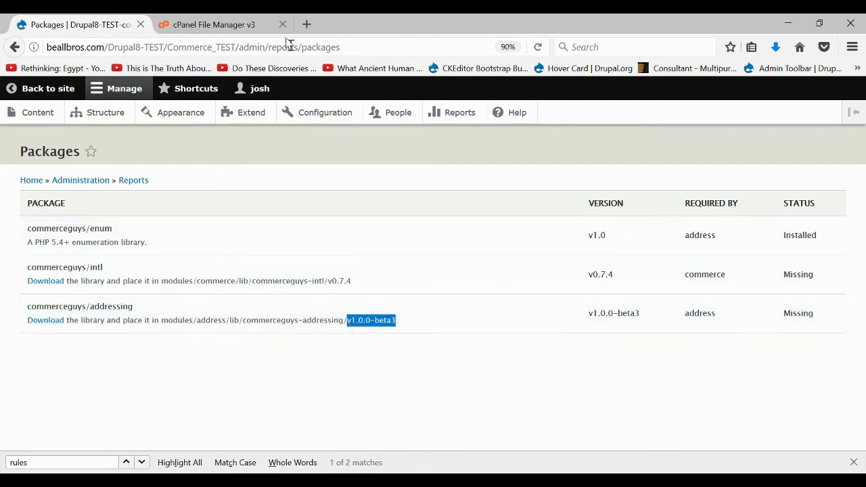
In the cPanel File Manager, reload the commerceguys-addressing folder and extract addressing-1.0.0-beta3(1).zip into it.
{"action": "left_click", "coordinate": [223, 24]}
{"action": "left_click", "coordinate": [507, 191]}
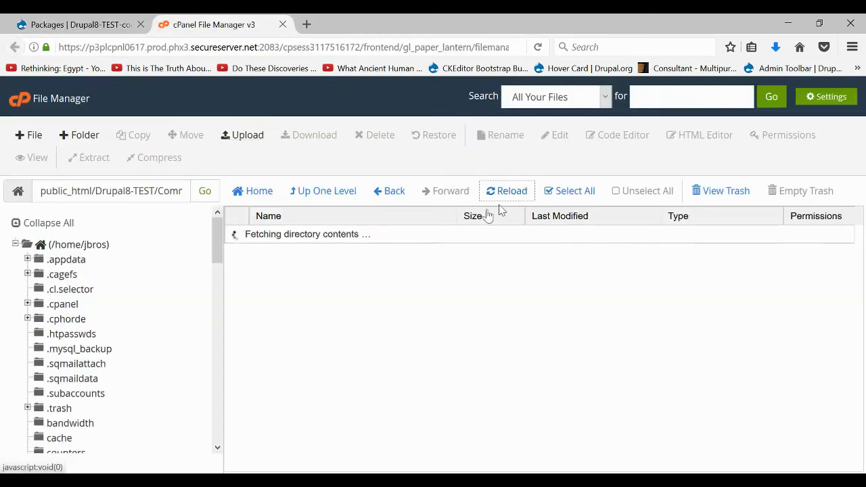
{"action": "left_click", "coordinate": [287, 231]}
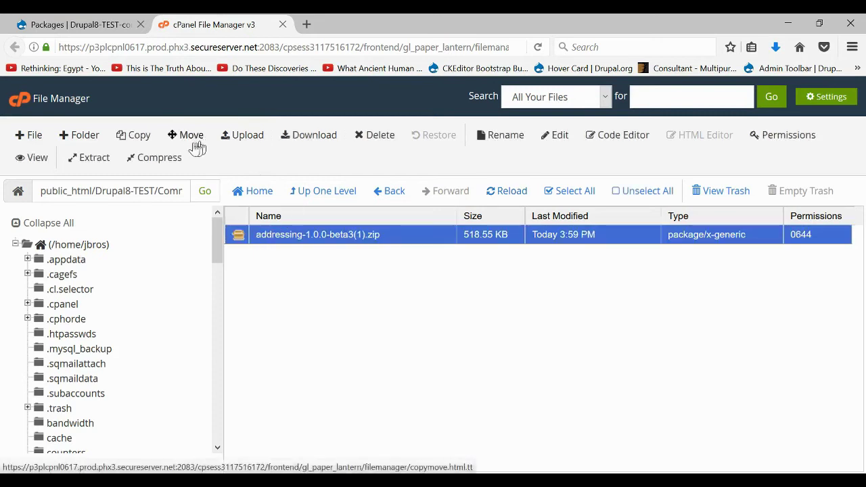
{"action": "left_click", "coordinate": [90, 157]}
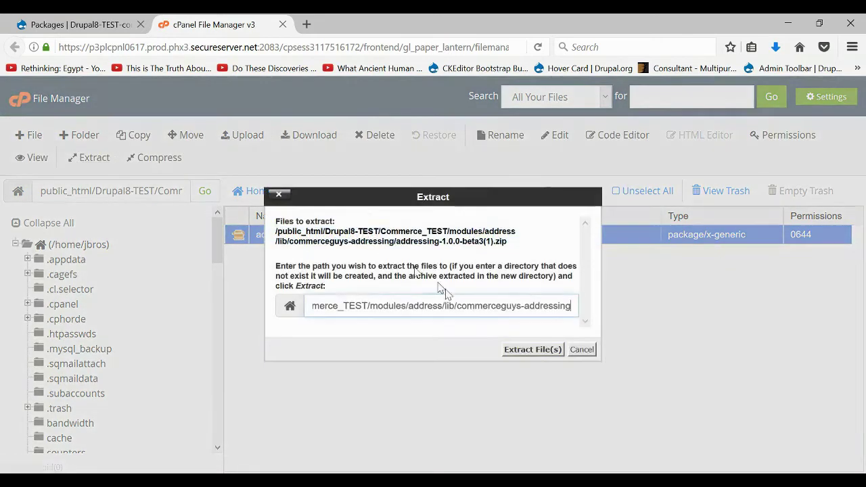
{"action": "left_click", "coordinate": [526, 349]}
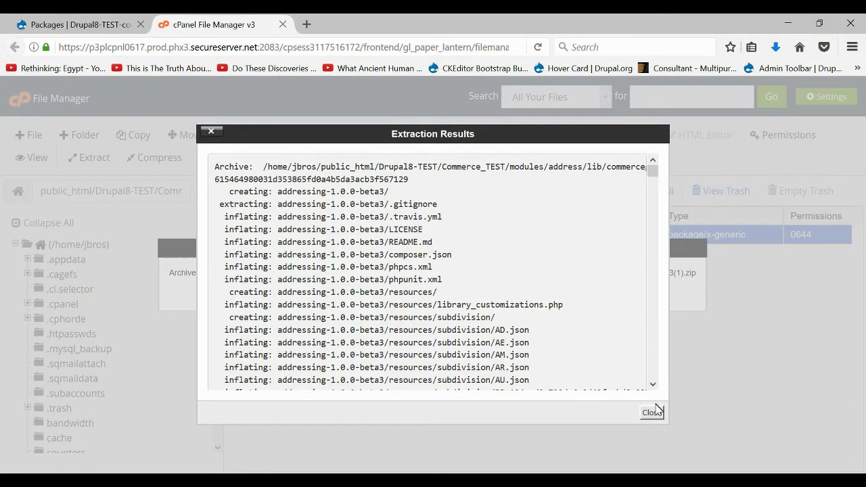
{"action": "left_click", "coordinate": [653, 412]}
Refresh the file list and rename the extracted addressing-1.0.0-beta3 folder as v1.0.0-beta3.
{"action": "left_click", "coordinate": [508, 193]}
{"action": "left_click", "coordinate": [314, 251]}
{"action": "left_click", "coordinate": [304, 234]}
{"action": "left_click", "coordinate": [305, 234]}
{"action": "key", "text": "ctrl+a"}
{"action": "type", "text": "v1.0.0-beta3"}
{"action": "key", "text": "Return"}
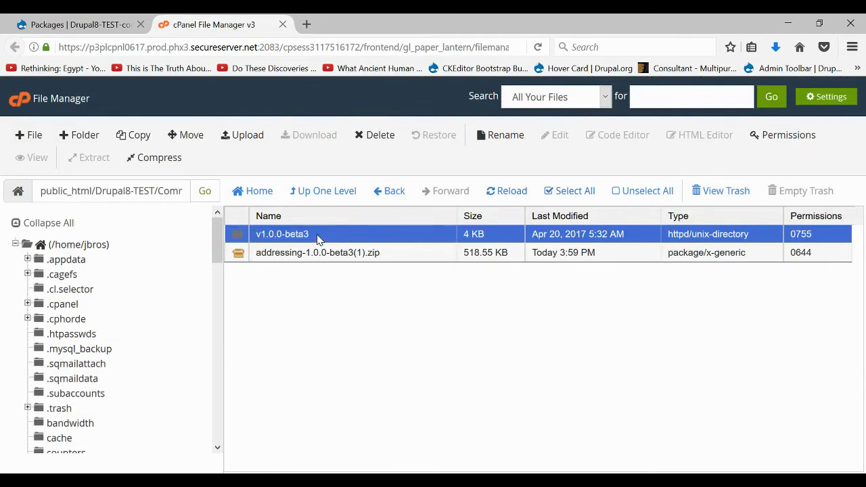
Recheck the Packages report, highlight commerceguys-intl in the intl package's path, and save the library archive intl-0.7.4.zip to the computer.
{"action": "left_click", "coordinate": [115, 24]}
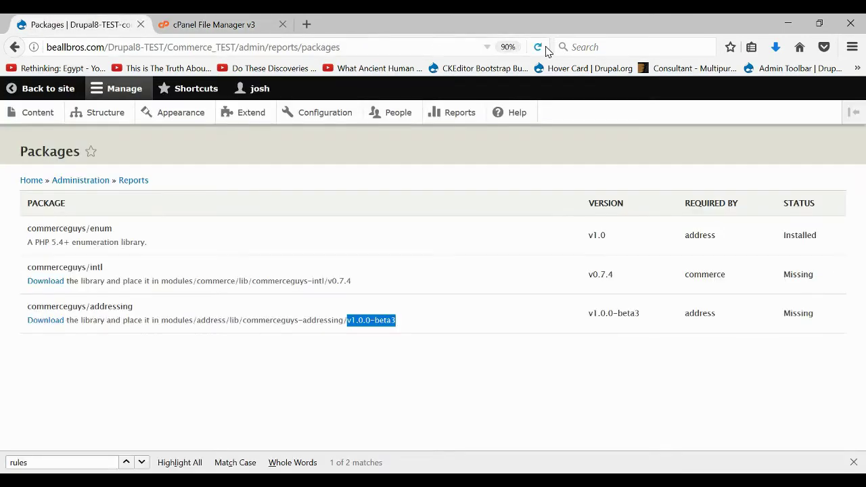
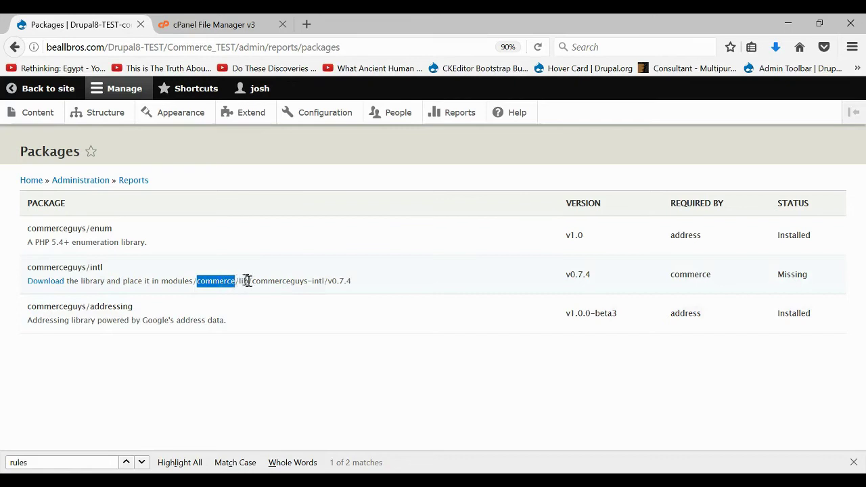
{"action": "left_click_drag", "start_coordinate": [253, 281], "coordinate": [307, 281]}
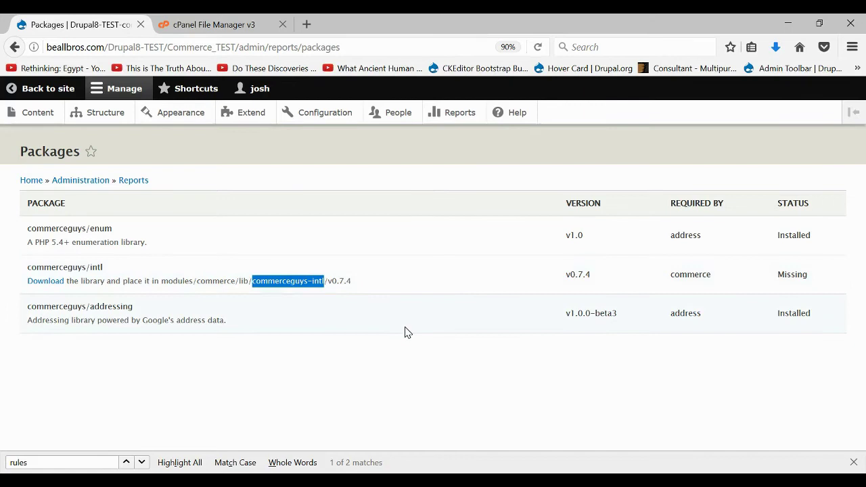
{"action": "left_click", "coordinate": [39, 283]}
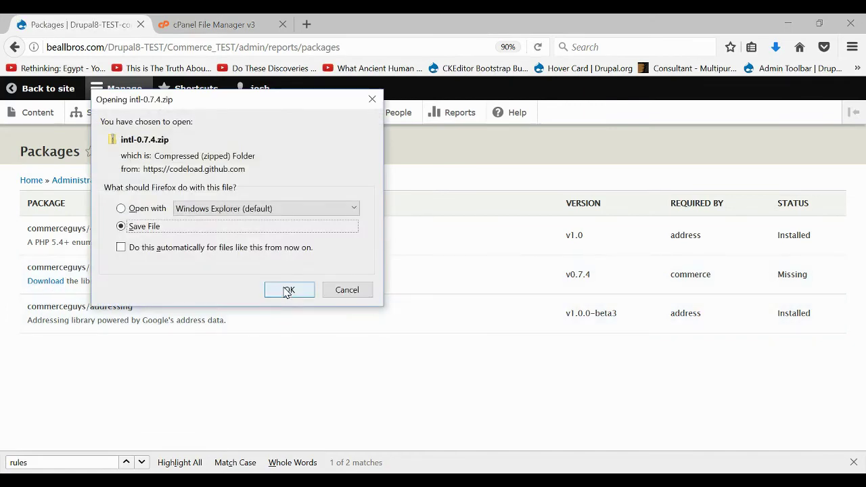
{"action": "left_click", "coordinate": [288, 291]}
In the cPanel File Manager, go back up to the modules folder, open commerce, and create a folder named lib.
{"action": "left_click", "coordinate": [238, 23]}
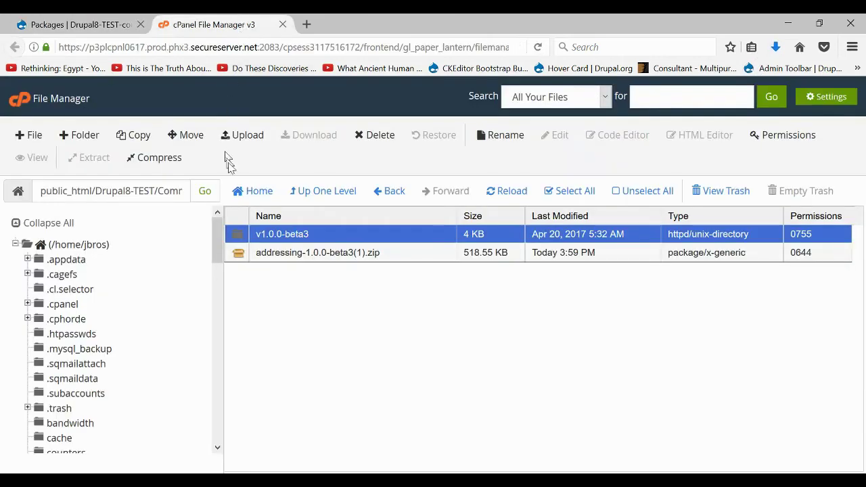
{"action": "left_click", "coordinate": [338, 196]}
{"action": "left_click", "coordinate": [340, 196]}
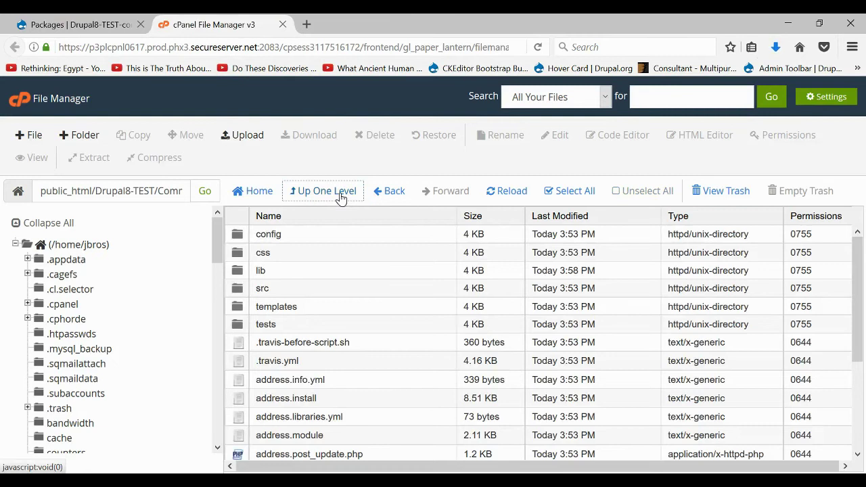
{"action": "left_click", "coordinate": [340, 195]}
{"action": "double_click", "coordinate": [242, 256]}
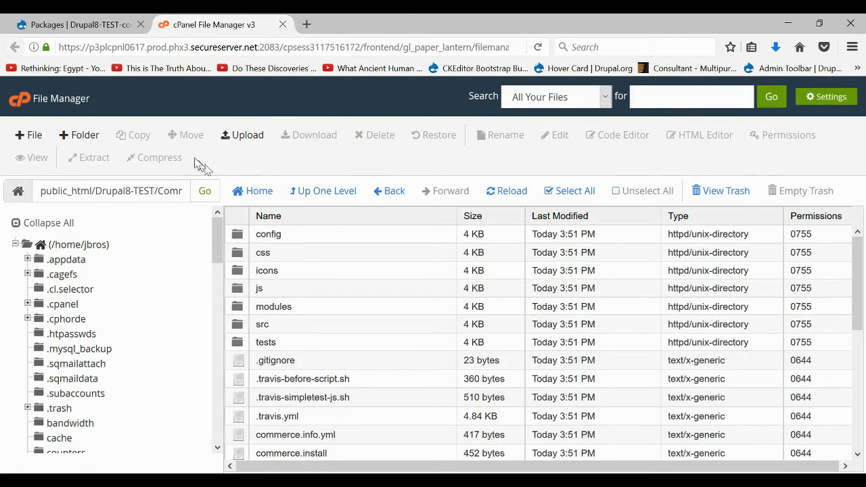
{"action": "left_click", "coordinate": [80, 136]}
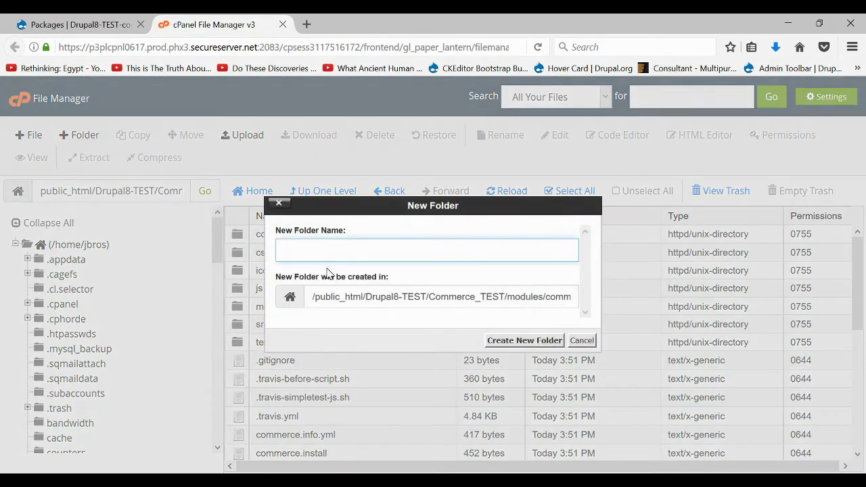
{"action": "key", "text": "Return"}
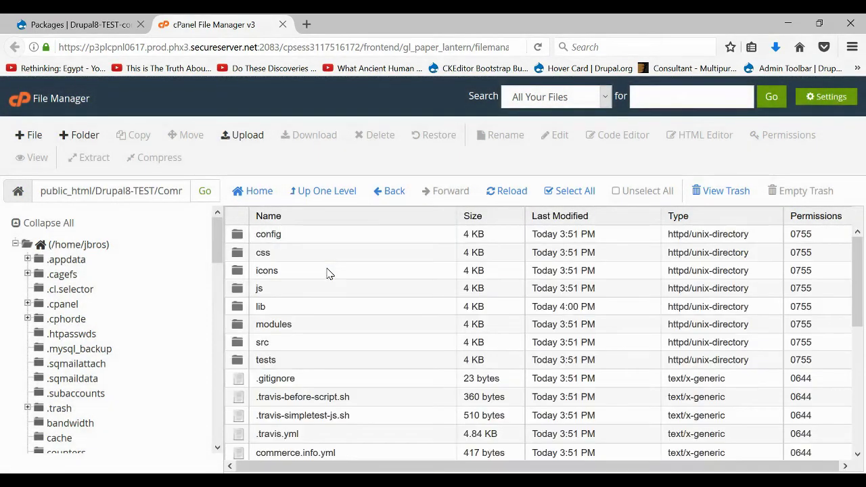
Open the new lib folder in modules/commerce and create a folder named commerceguys-intl inside it.
{"action": "double_click", "coordinate": [252, 307]}
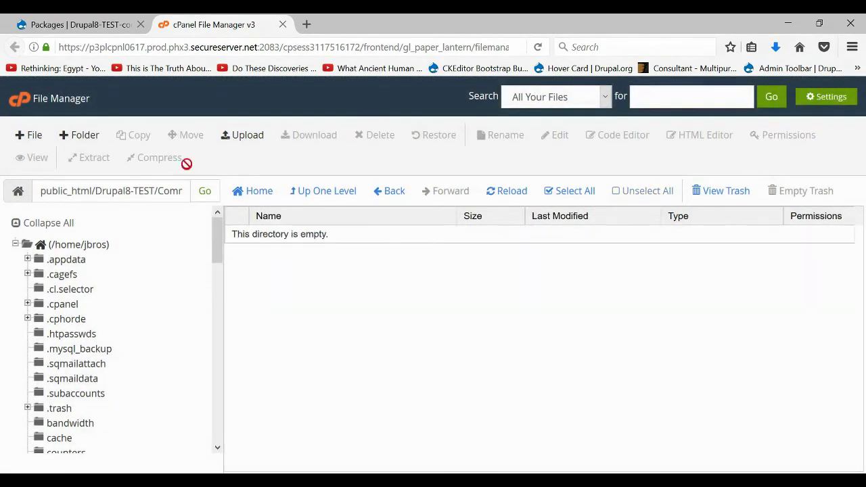
{"action": "left_click", "coordinate": [81, 135]}
{"action": "type", "text": "commerceguys-intl"}
{"action": "key", "text": "Return"}
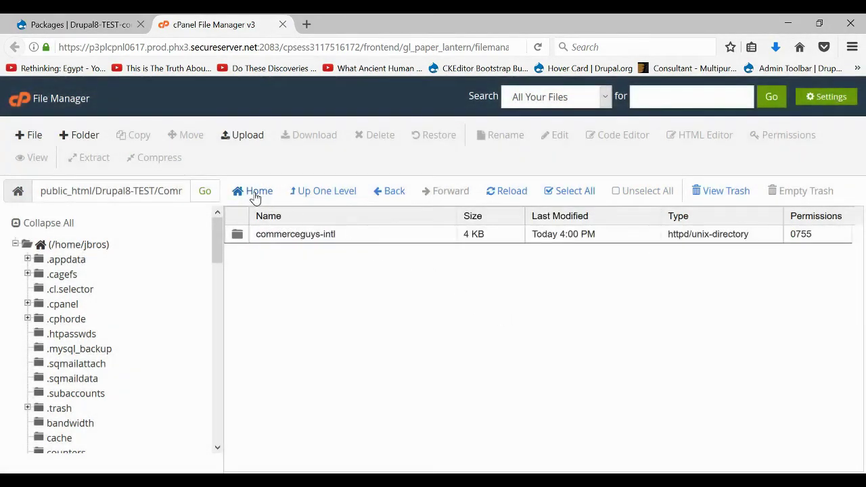
Upload the intl-0.7.4.zip archive from the computer's Downloads folder into the commerceguys-intl folder.
{"action": "double_click", "coordinate": [237, 234]}
{"action": "left_click", "coordinate": [243, 136]}
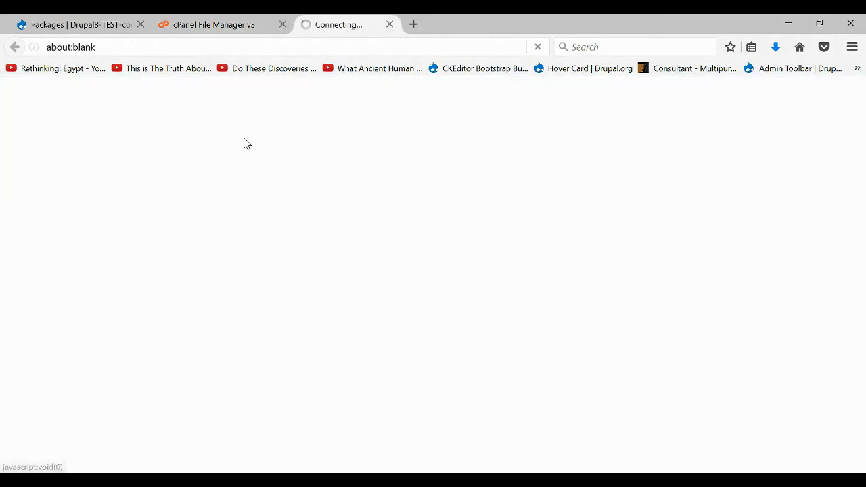
{"action": "left_click", "coordinate": [35, 199]}
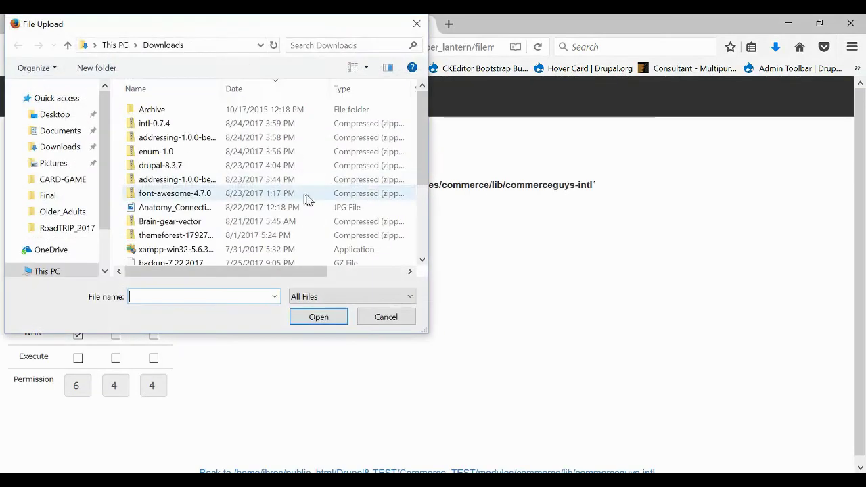
{"action": "double_click", "coordinate": [155, 123]}
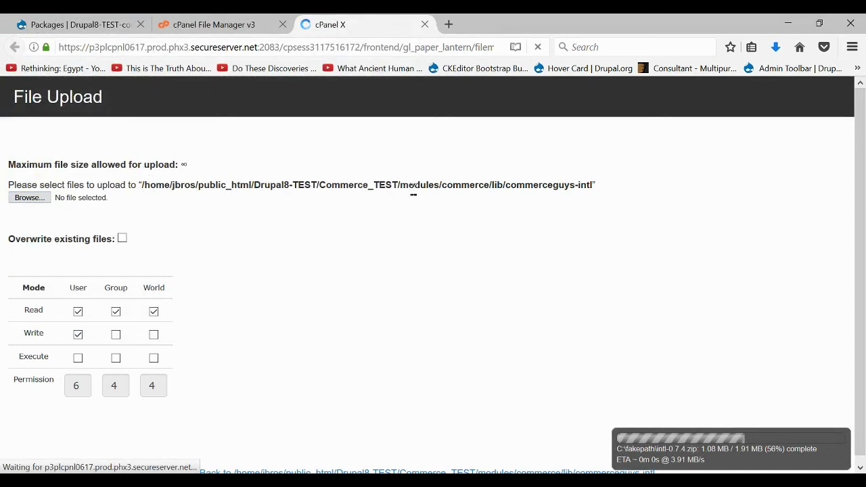
Highlight the version folder name v0.7.4 in the commerceguys/intl package's path on the Packages report, and return to the upload page.
{"action": "left_click", "coordinate": [74, 25]}
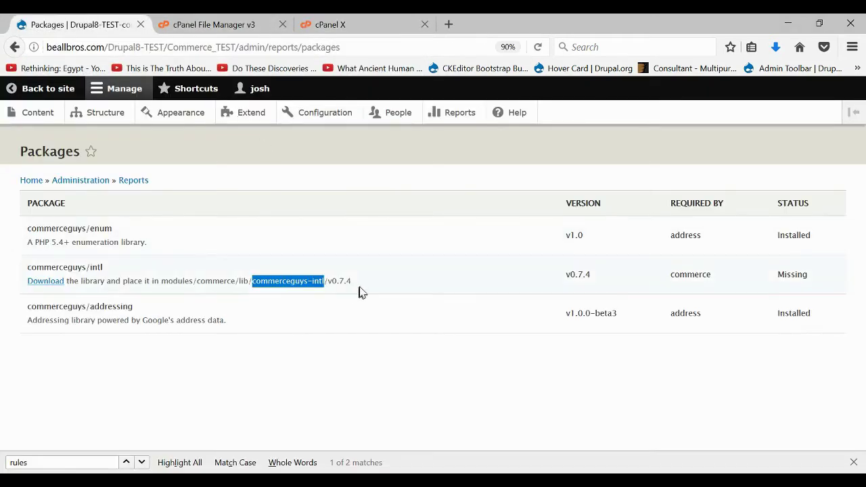
{"action": "left_click_drag", "start_coordinate": [352, 281], "coordinate": [337, 281]}
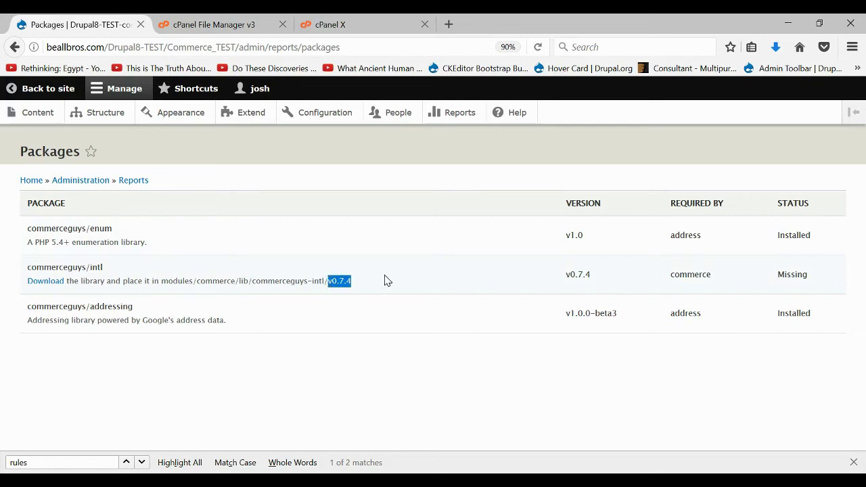
{"action": "left_click", "coordinate": [382, 22]}
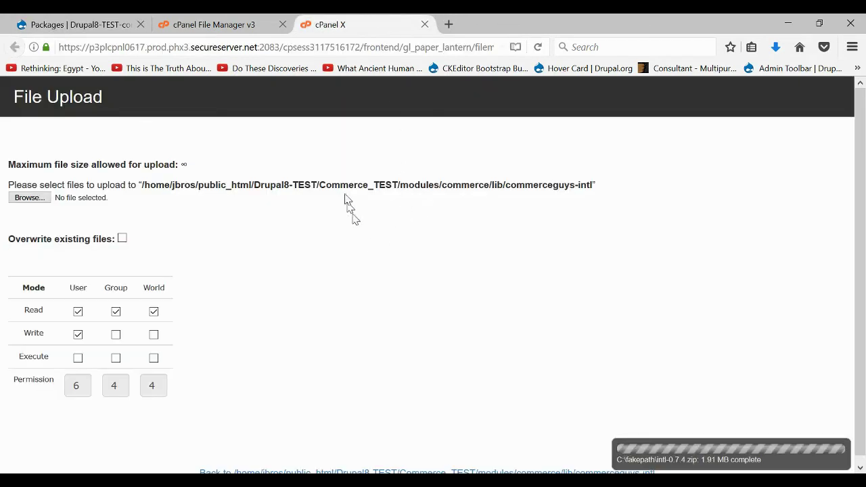
Close the upload page, reload the commerceguys-intl folder, and extract intl-0.7.4.zip into it.
{"action": "left_click", "coordinate": [425, 24]}
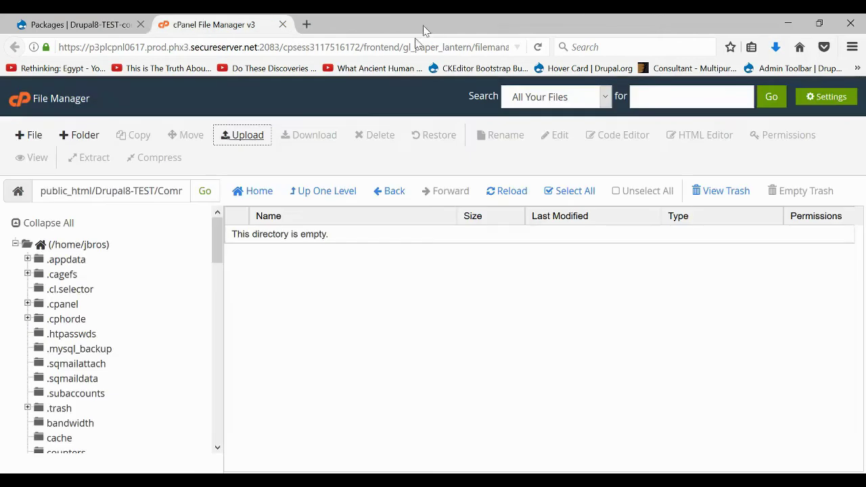
{"action": "left_click", "coordinate": [504, 194]}
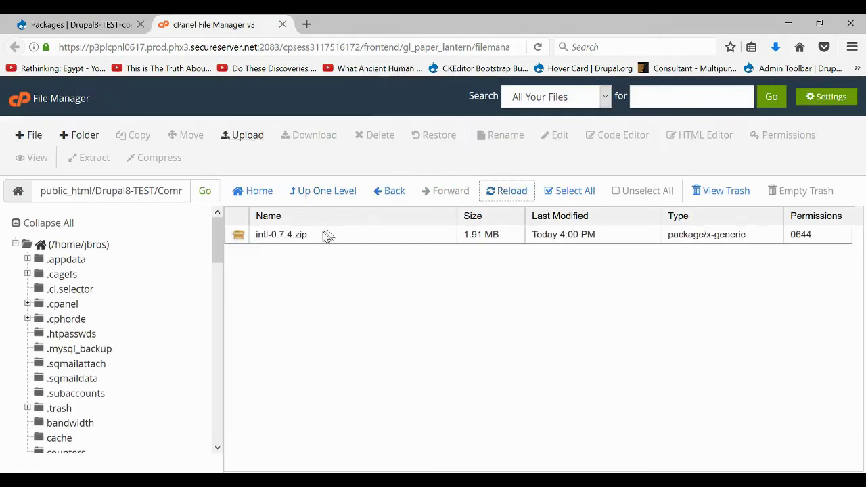
{"action": "left_click", "coordinate": [277, 237]}
{"action": "left_click", "coordinate": [88, 157]}
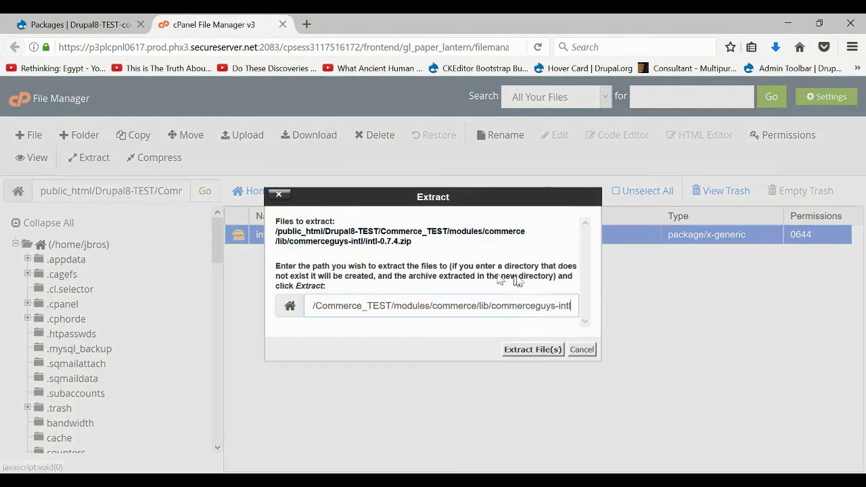
{"action": "left_click", "coordinate": [531, 350]}
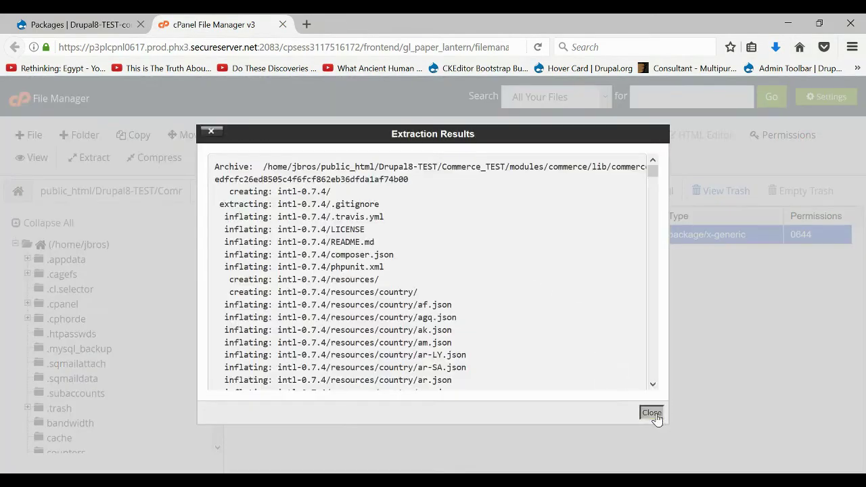
{"action": "left_click", "coordinate": [653, 414]}
Rename the extracted intl-0.7.4 folder as v0.7.4 and reload the Packages report to recheck the library's status.
{"action": "left_click", "coordinate": [498, 198]}
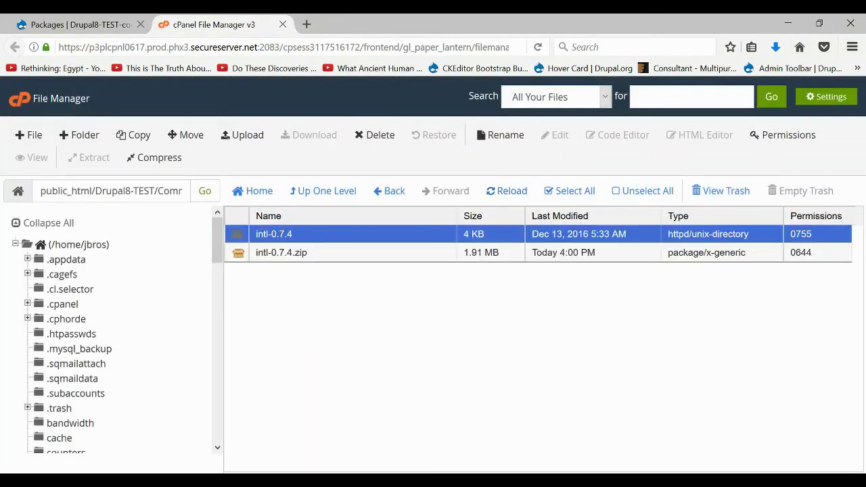
{"action": "left_click", "coordinate": [279, 234]}
{"action": "left_click_drag", "start_coordinate": [274, 235], "coordinate": [217, 229]}
{"action": "type", "text": "v0.7.4"}
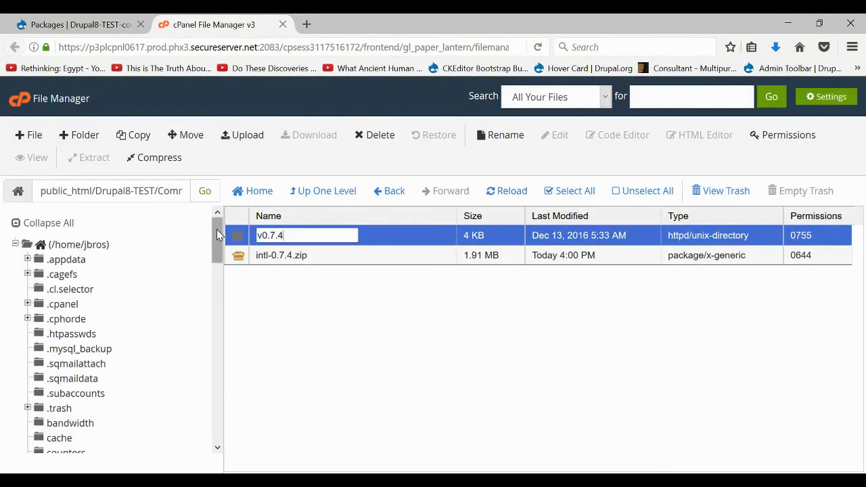
{"action": "key", "text": "Return"}
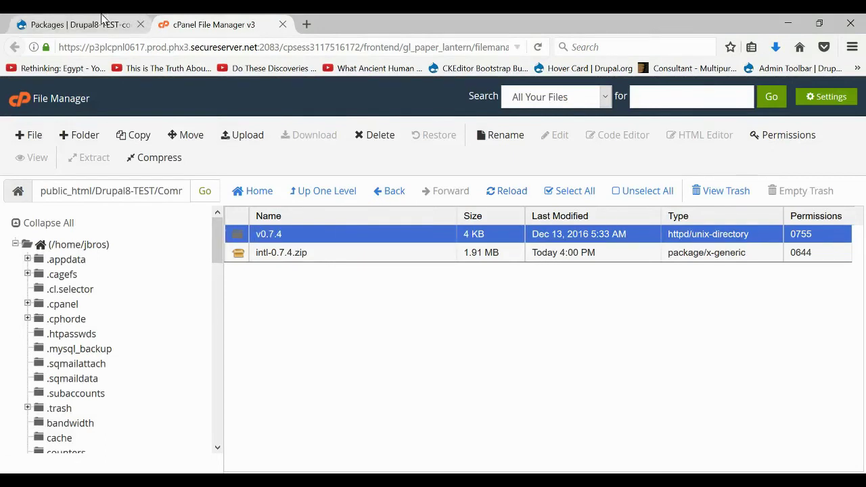
{"action": "left_click", "coordinate": [75, 24]}
{"action": "left_click", "coordinate": [539, 48]}
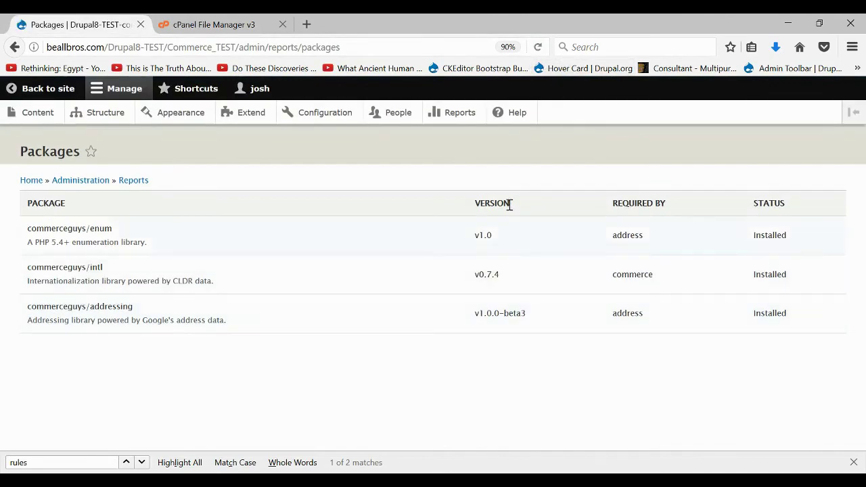
Open the site's Extend page and search the module list for "commerce".
{"action": "left_click", "coordinate": [249, 112]}
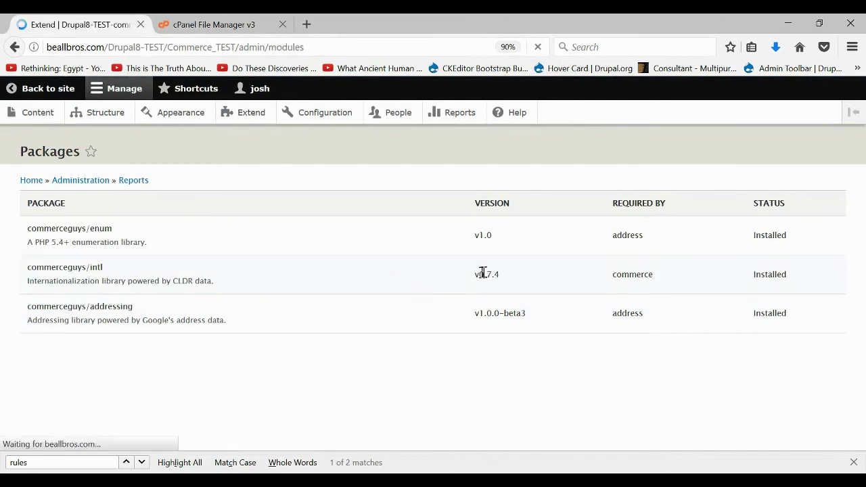
{"action": "key", "text": "ctrl+f"}
{"action": "type", "text": "coo"}
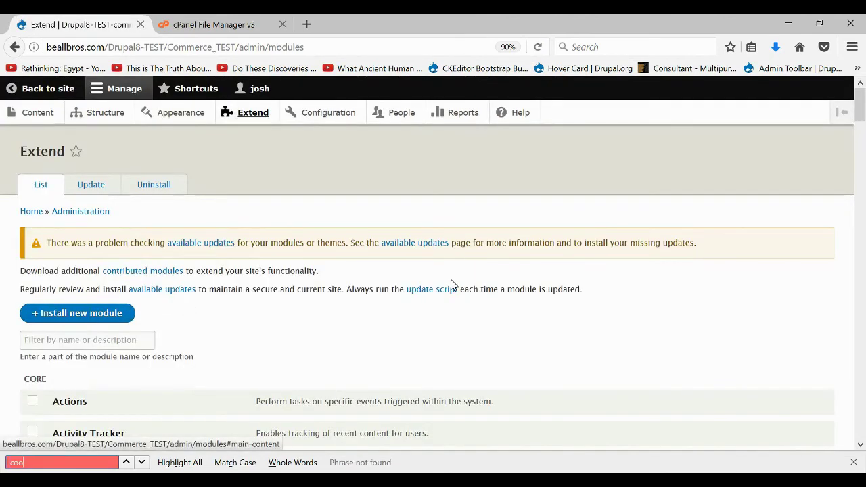
{"action": "key", "text": "BackSpace"}
{"action": "type", "text": "mmerce"}
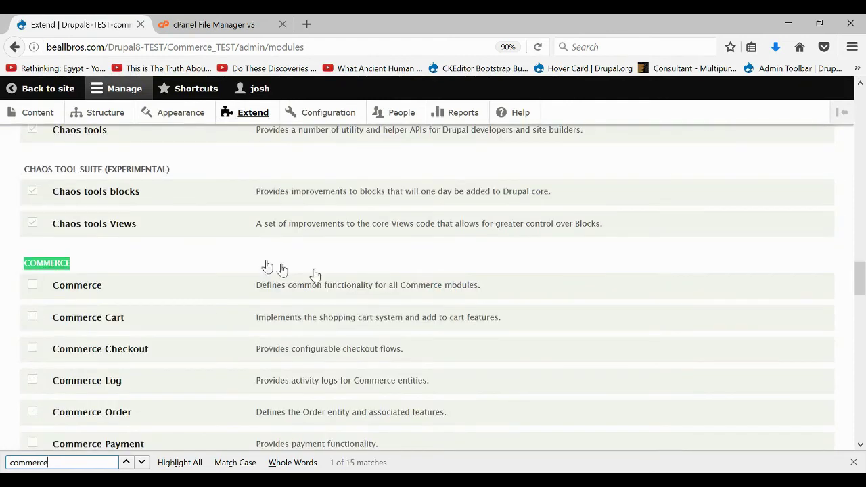
Expand the Commerce module's details and copy the name of its missing dependency, Inline_entity_form.
{"action": "left_click", "coordinate": [37, 291]}
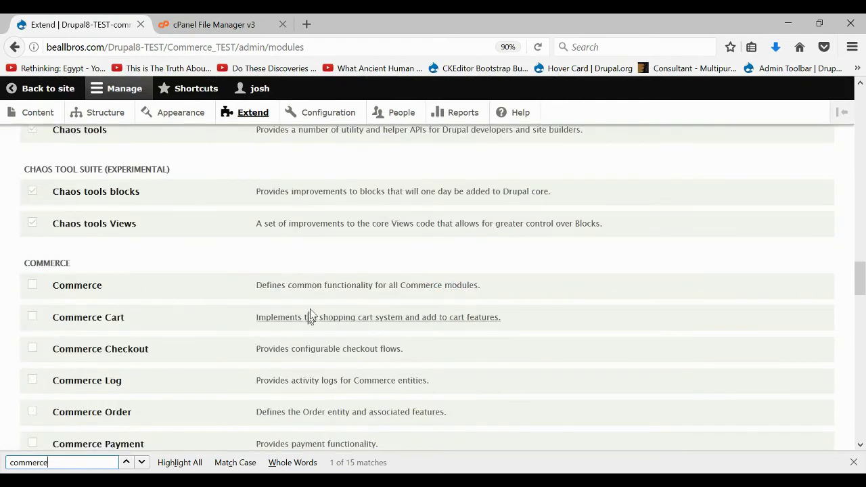
{"action": "left_click", "coordinate": [325, 287]}
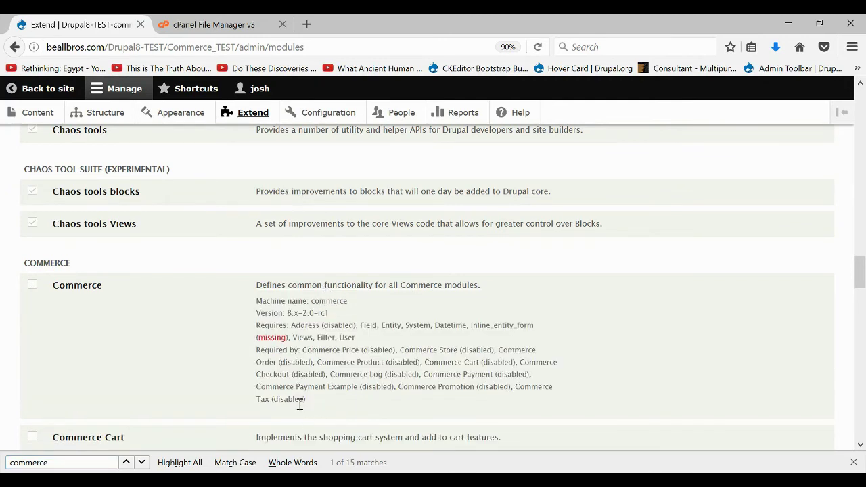
{"action": "double_click", "coordinate": [271, 337]}
{"action": "left_click_drag", "start_coordinate": [541, 327], "coordinate": [473, 327]}
{"action": "key", "text": "ctrl+c"}
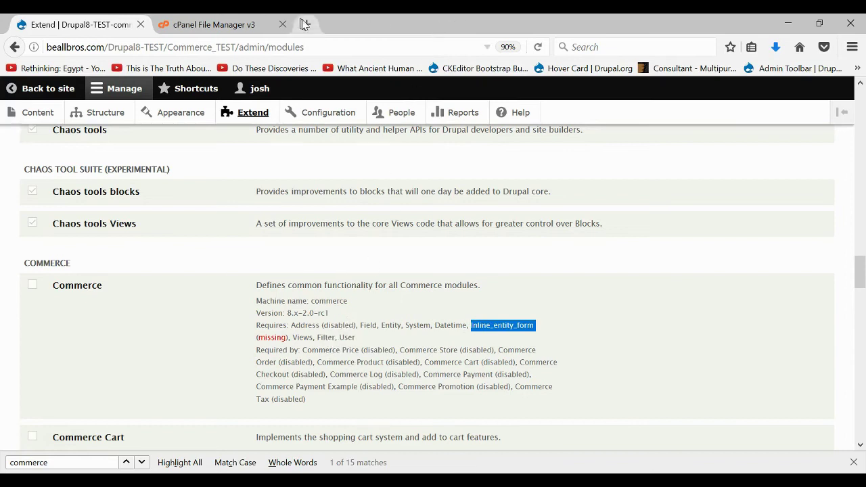
Search drupal.org for Inline_entity_form in a new browser tab, filter the results to modules, and open the Inline Entity Form project.
{"action": "double_click", "coordinate": [455, 24]}
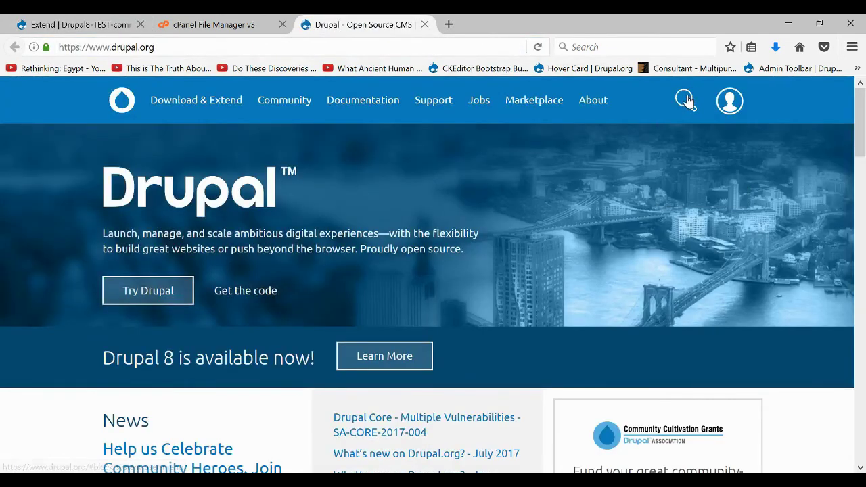
{"action": "left_click", "coordinate": [686, 100]}
{"action": "left_click", "coordinate": [623, 103]}
{"action": "key", "text": "ctrl+v"}
{"action": "key", "text": "Return"}
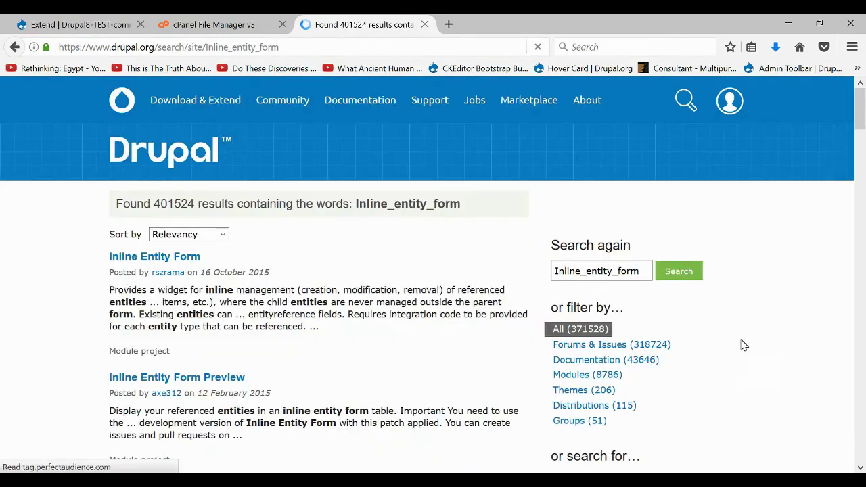
{"action": "left_click", "coordinate": [589, 377]}
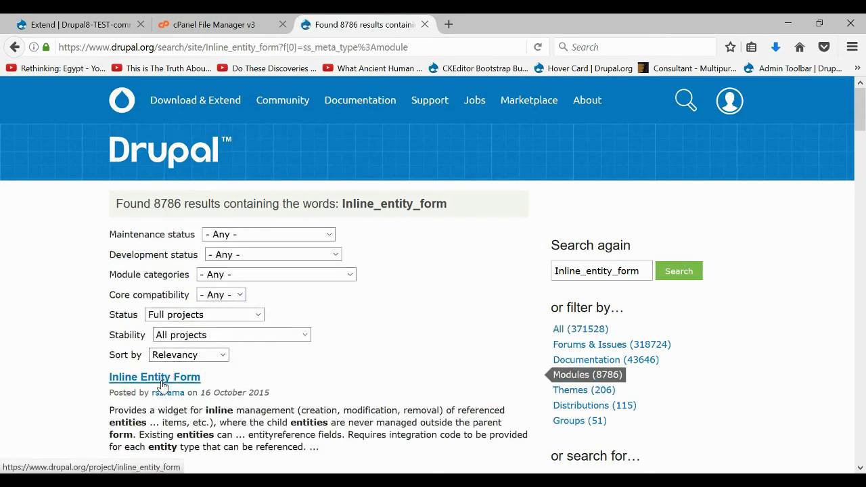
{"action": "left_click", "coordinate": [161, 382]}
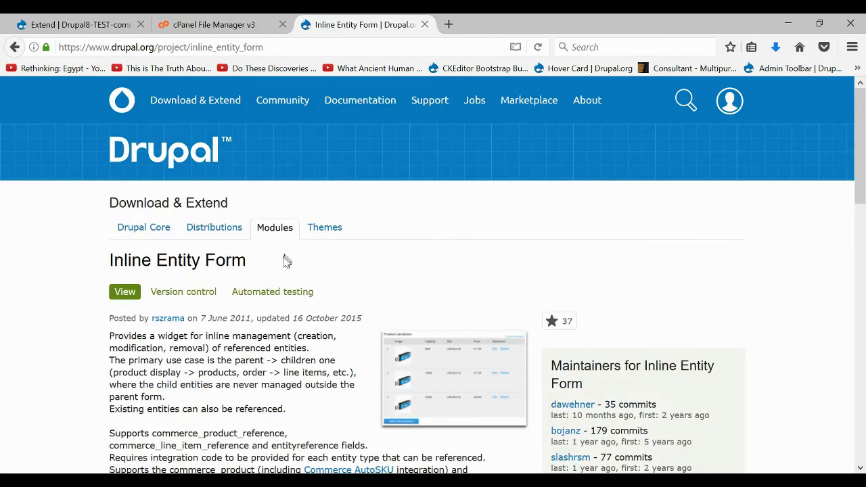
Open the module's 8.x-1.0-beta1 release and copy the link address of its tar.gz download.
{"action": "scroll", "coordinate": [240, 318], "scroll_direction": "down", "scroll_amount": 10}
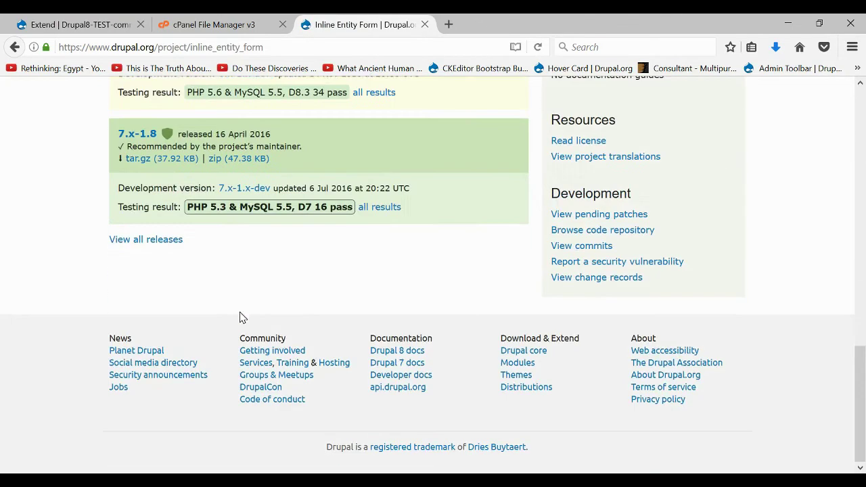
{"action": "scroll", "coordinate": [233, 286], "scroll_direction": "up", "scroll_amount": 3}
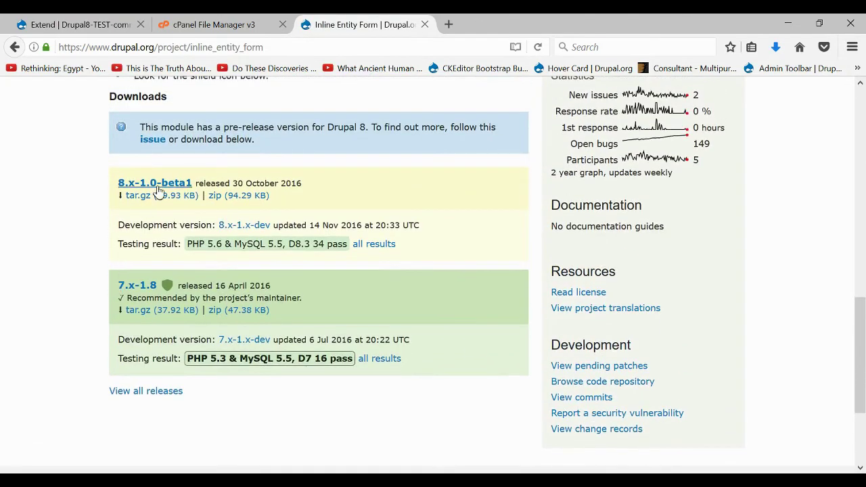
{"action": "left_click", "coordinate": [160, 189]}
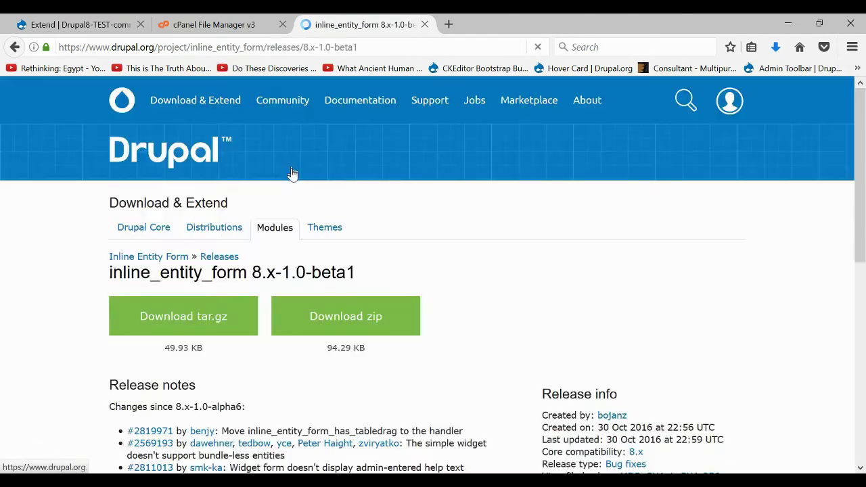
{"action": "right_click", "coordinate": [207, 315]}
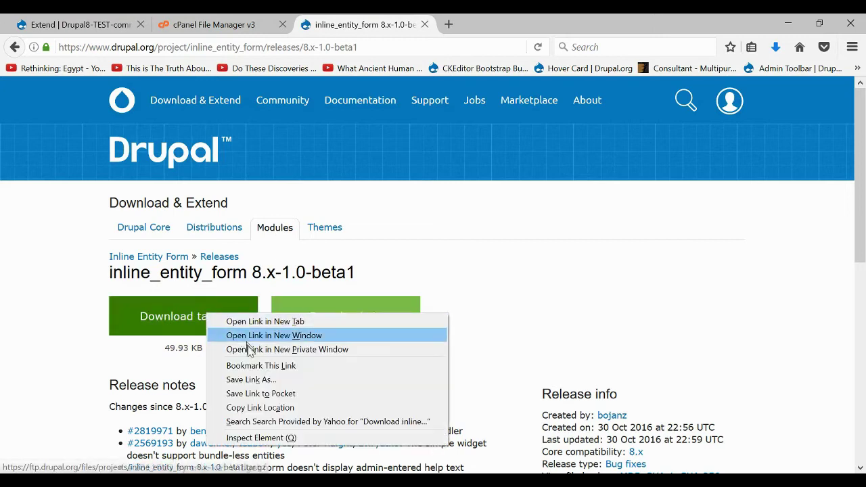
{"action": "left_click", "coordinate": [267, 409]}
Return to the test site's Extend page and install the new module from the copied URL.
{"action": "left_click", "coordinate": [100, 25]}
{"action": "left_click", "coordinate": [245, 112]}
{"action": "left_click", "coordinate": [118, 315]}
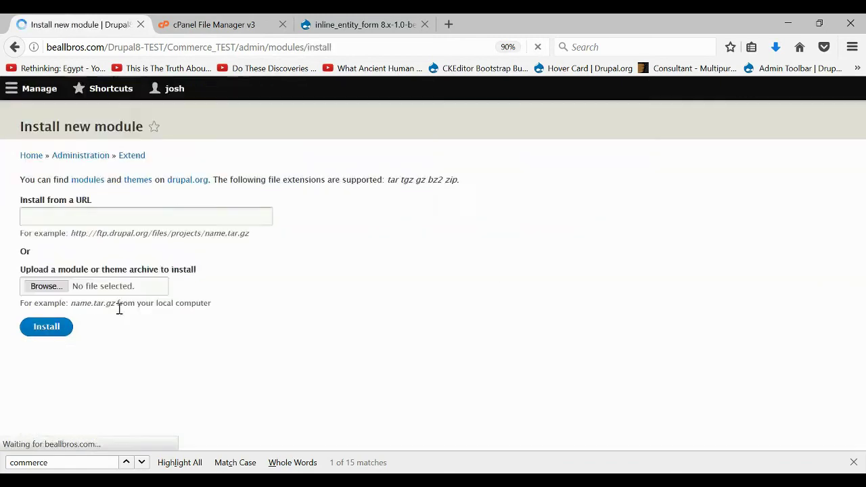
{"action": "left_click", "coordinate": [163, 242]}
{"action": "key", "text": "ctrl+v"}
{"action": "key", "text": "Return"}
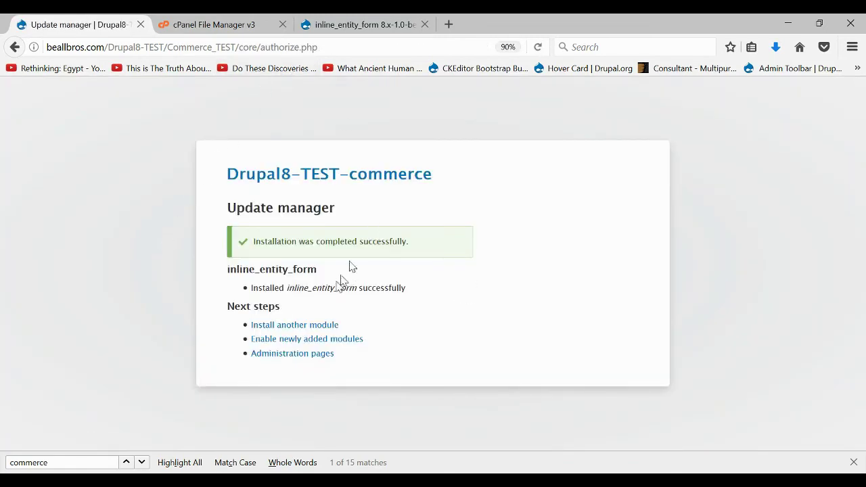
Open the list of newly added modules and try to enable Commerce, Commerce Log, Commerce Price, Commerce Product and Commerce Store.
{"action": "left_click", "coordinate": [298, 325]}
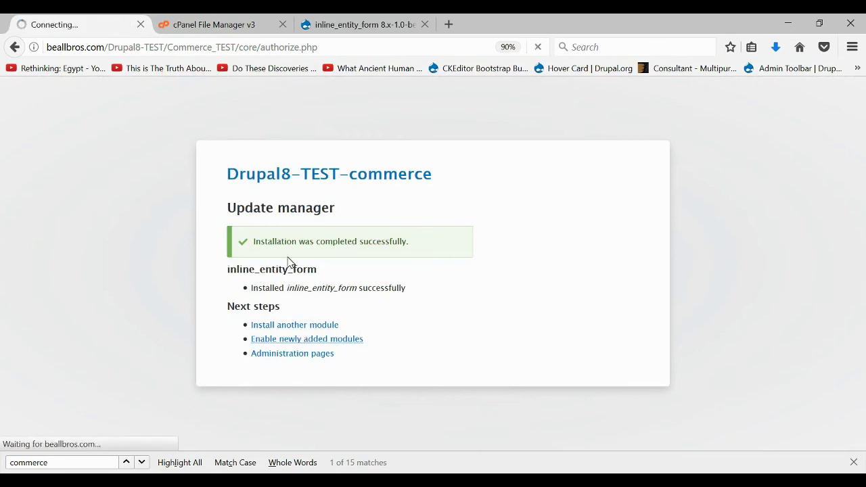
{"action": "key", "text": "ctrl+f"}
{"action": "key", "text": "Return"}
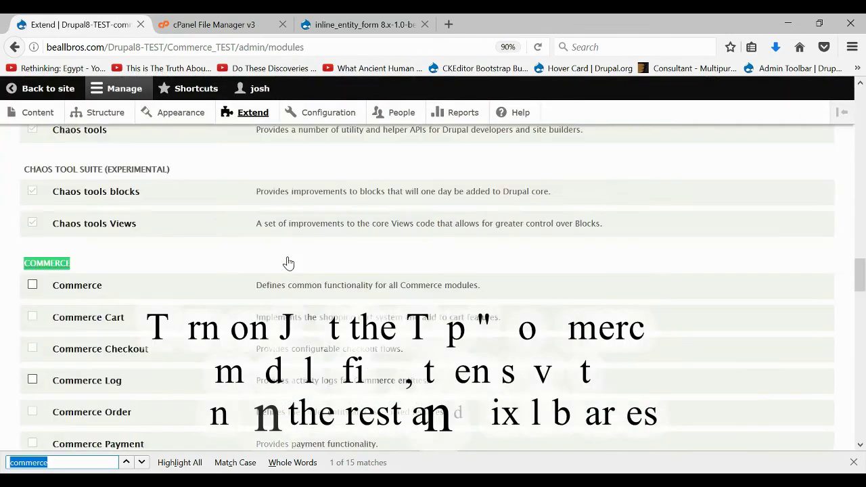
{"action": "left_click", "coordinate": [33, 285]}
{"action": "scroll", "coordinate": [30, 293], "scroll_direction": "down", "scroll_amount": 2}
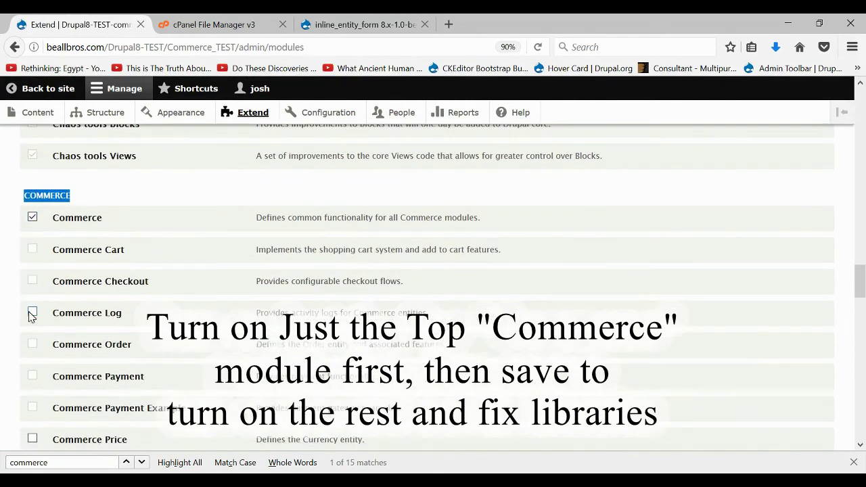
{"action": "left_click", "coordinate": [34, 314]}
{"action": "scroll", "coordinate": [35, 331], "scroll_direction": "down", "scroll_amount": 4}
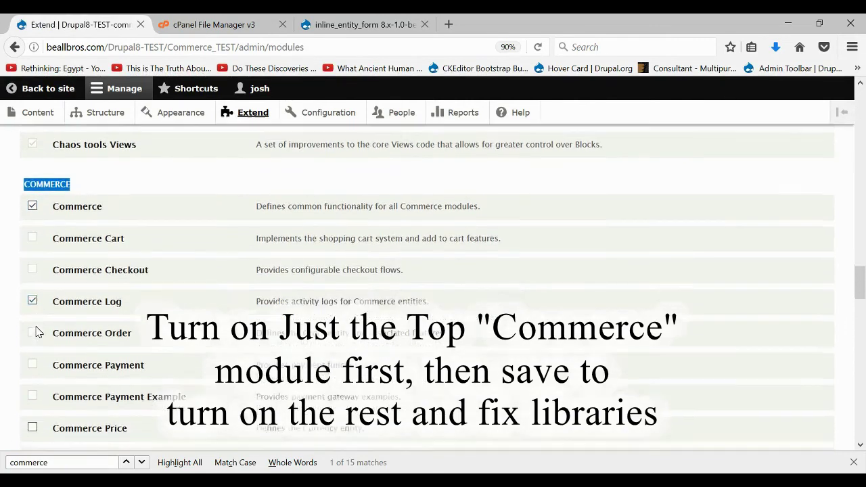
{"action": "scroll", "coordinate": [39, 310], "scroll_direction": "down", "scroll_amount": 2}
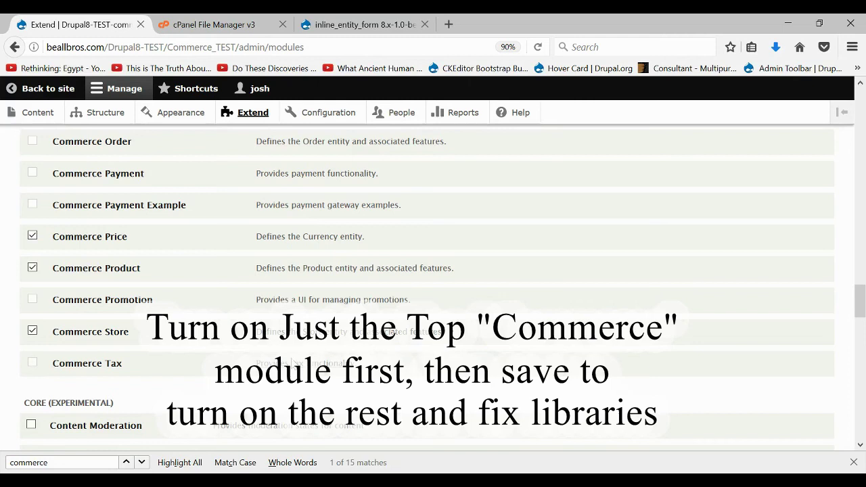
{"action": "scroll", "coordinate": [254, 357], "scroll_direction": "up", "scroll_amount": 4}
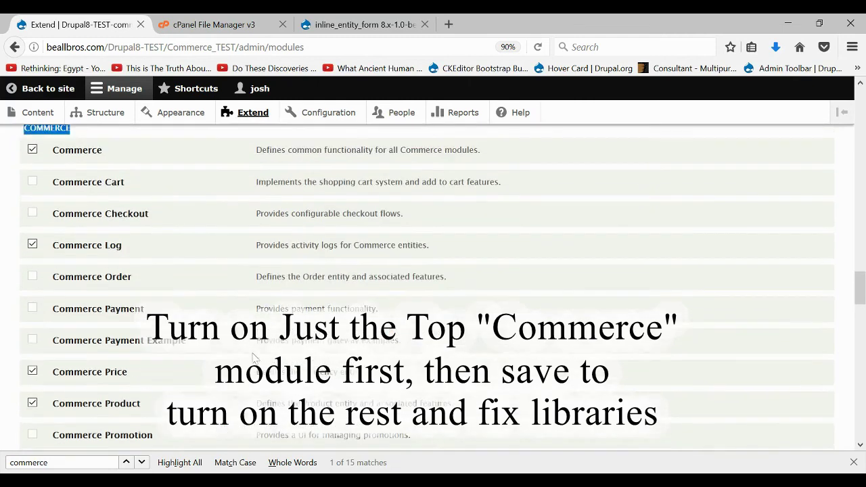
{"action": "scroll", "coordinate": [145, 218], "scroll_direction": "down", "scroll_amount": 15}
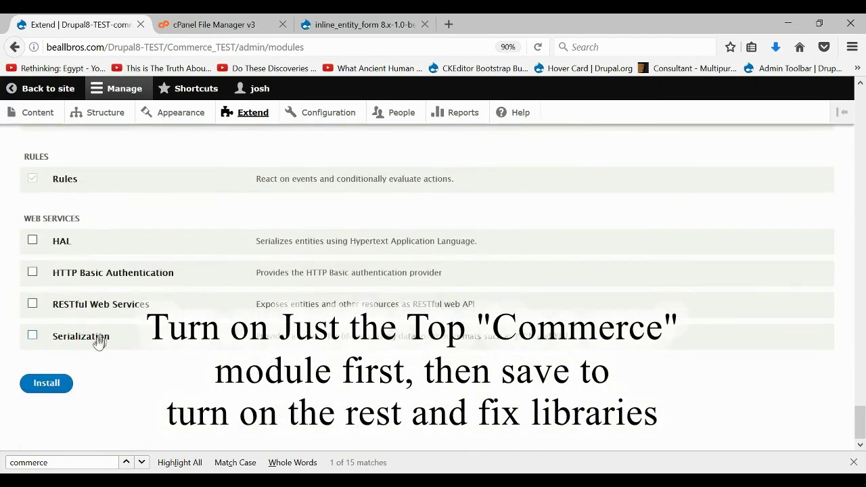
{"action": "left_click", "coordinate": [60, 385]}
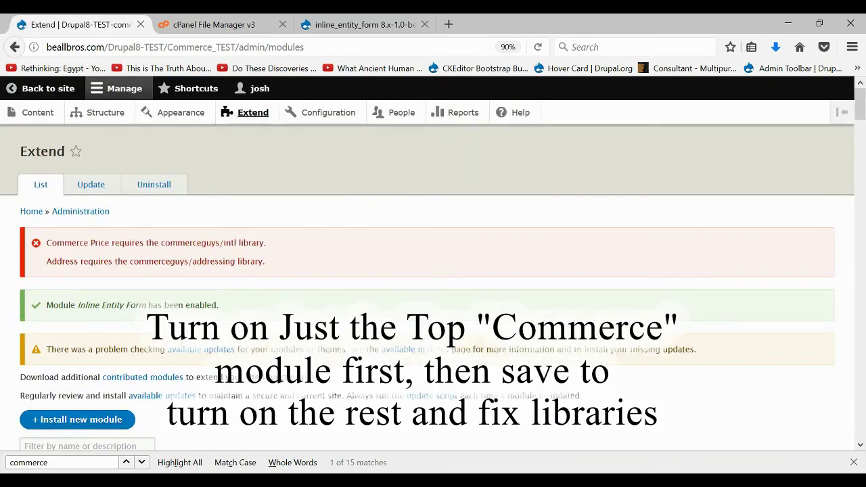
Reload the Extend page and enable only the main Commerce module together with its required Address module.
{"action": "left_click_drag", "start_coordinate": [266, 262], "coordinate": [134, 262]}
{"action": "key", "text": "F5"}
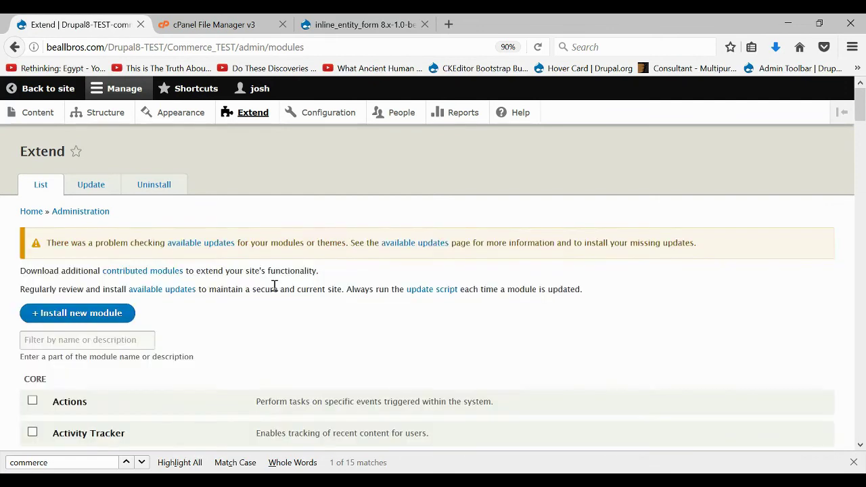
{"action": "key", "text": "ctrl+f"}
{"action": "key", "text": "Return"}
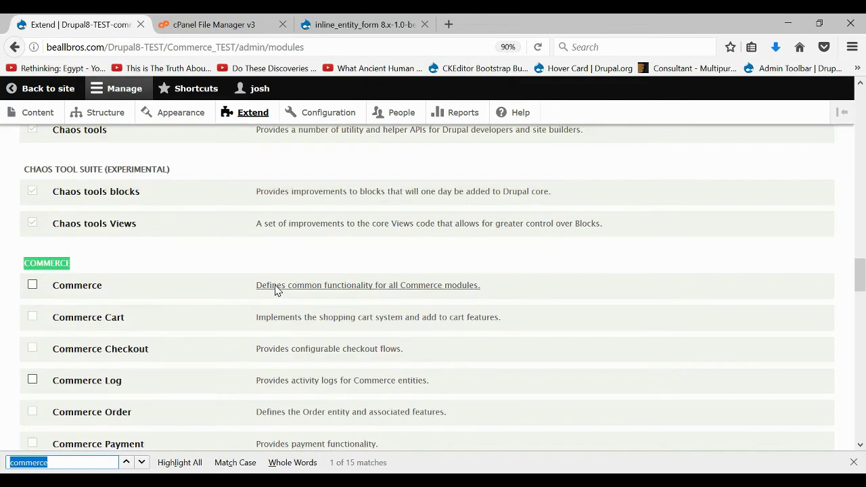
{"action": "left_click", "coordinate": [34, 291]}
{"action": "scroll", "coordinate": [143, 251], "scroll_direction": "down", "scroll_amount": 15}
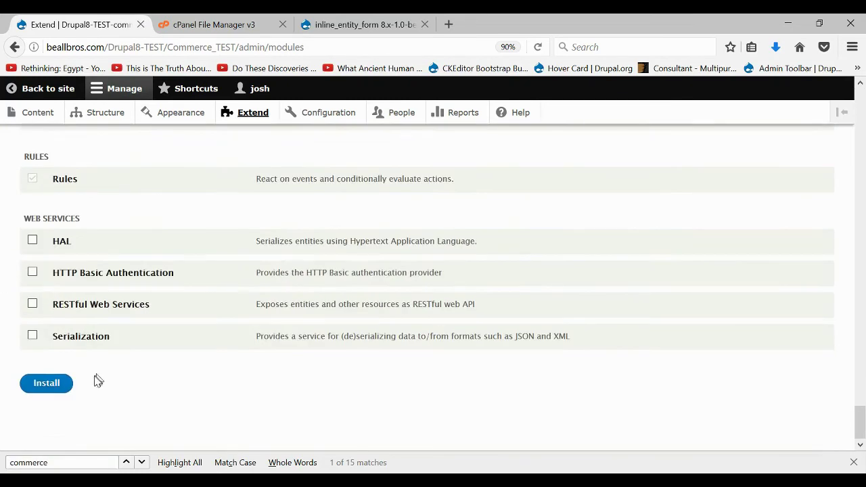
{"action": "left_click", "coordinate": [45, 392]}
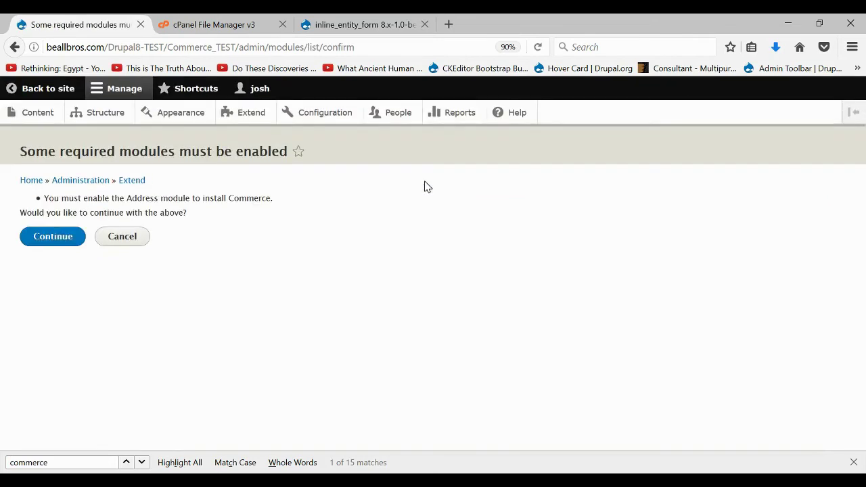
{"action": "left_click", "coordinate": [75, 238]}
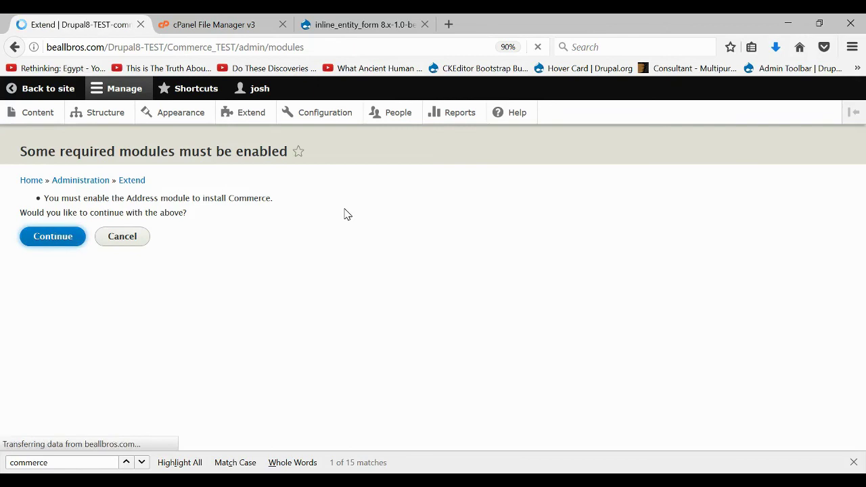
Find the Commerce section in the module list and enable Commerce Log, Commerce Price, Commerce Product and Commerce Store.
{"action": "scroll", "coordinate": [146, 306], "scroll_direction": "down", "scroll_amount": 2}
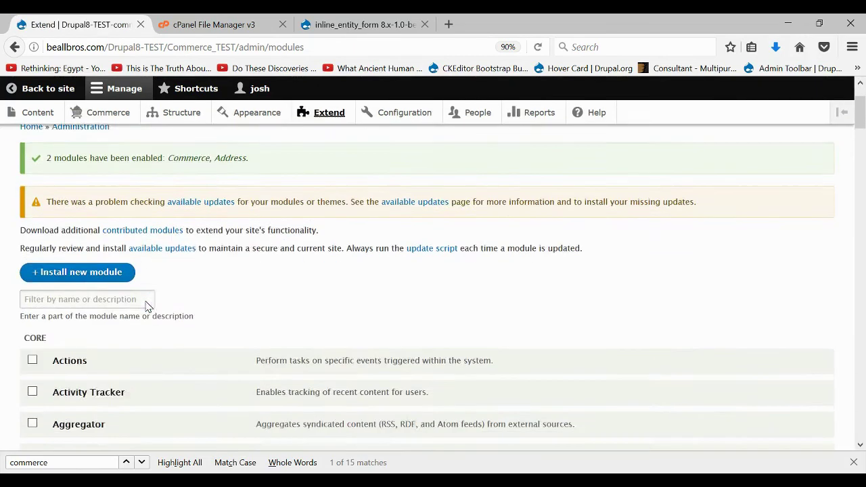
{"action": "key", "text": "ctrl+f"}
{"action": "key", "text": "Return"}
{"action": "key", "text": "Return"}
{"action": "key", "text": "Return"}
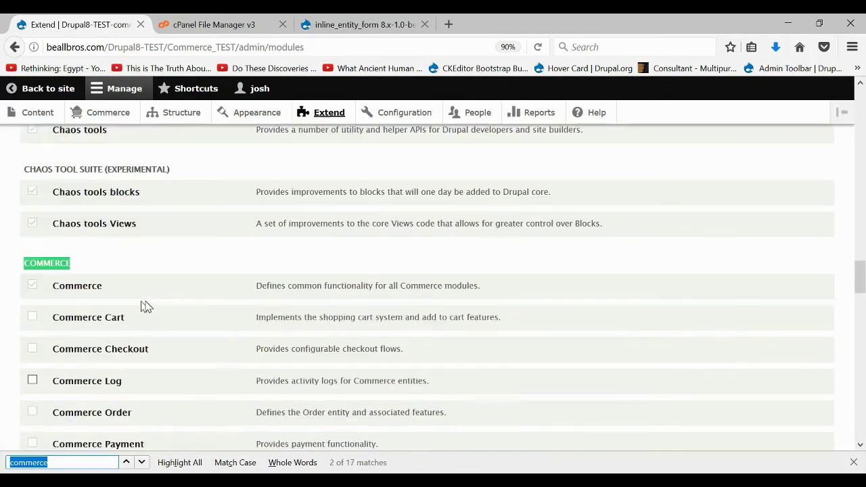
{"action": "scroll", "coordinate": [146, 306], "scroll_direction": "down", "scroll_amount": 4}
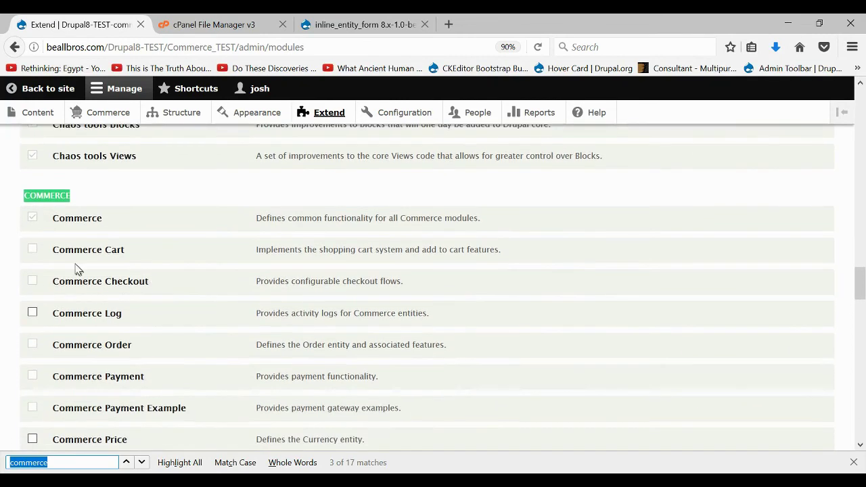
{"action": "left_click", "coordinate": [33, 245]}
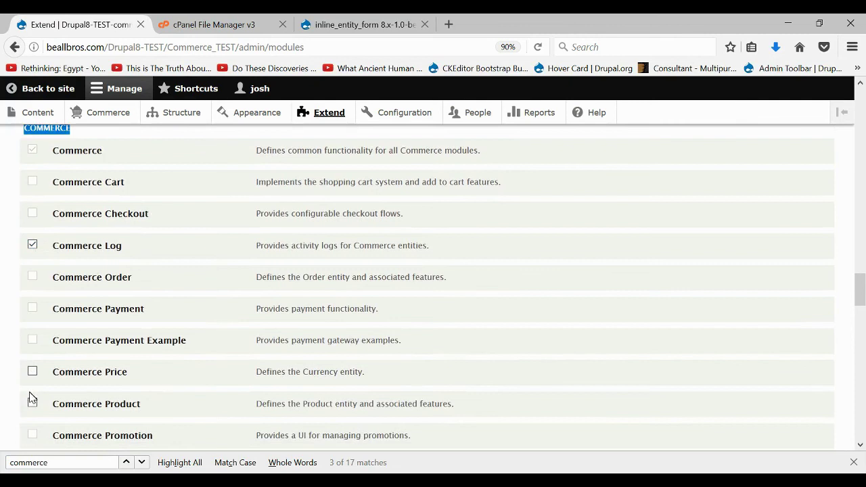
{"action": "left_click", "coordinate": [33, 371]}
{"action": "scroll", "coordinate": [30, 376], "scroll_direction": "down", "scroll_amount": 4}
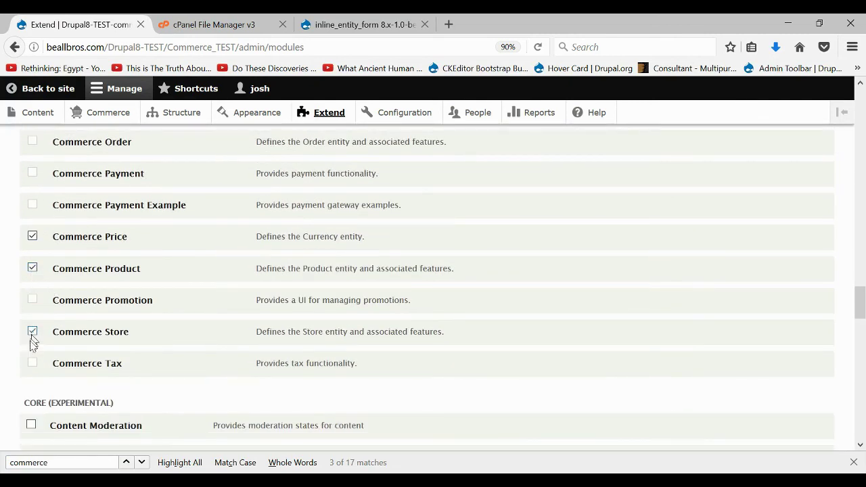
{"action": "scroll", "coordinate": [42, 365], "scroll_direction": "down", "scroll_amount": 15}
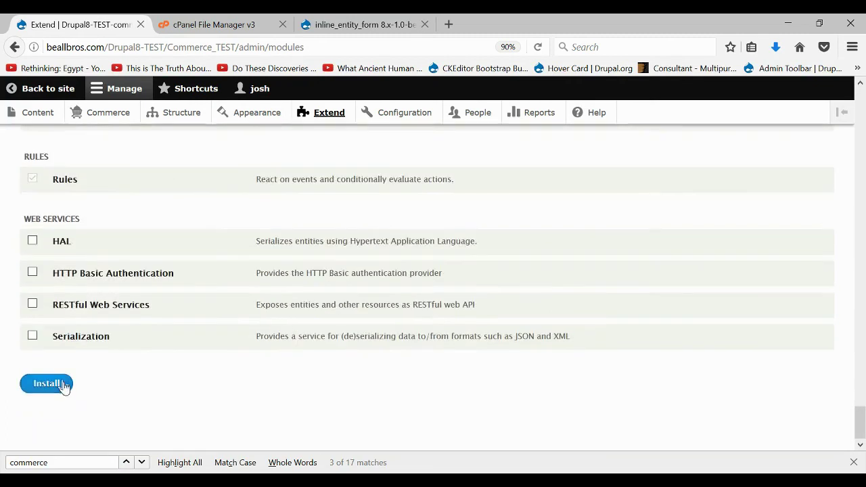
{"action": "left_click", "coordinate": [62, 385]}
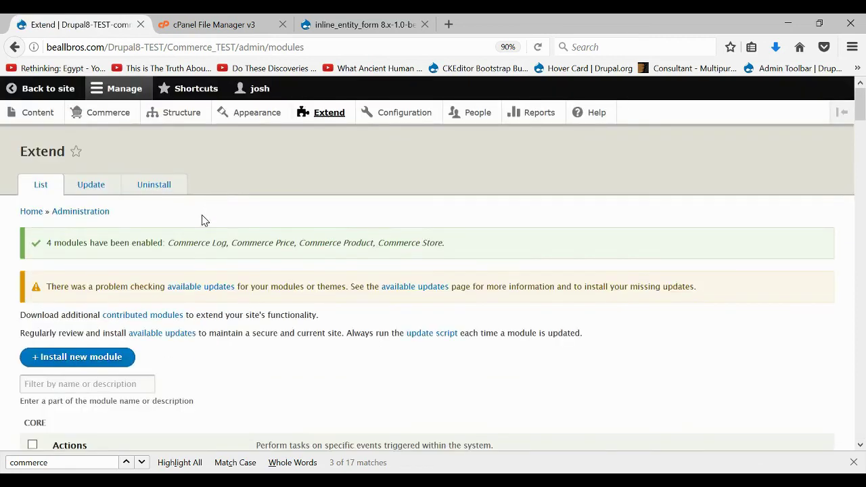
Search the Extend page for "commerce" and go to the Commerce section of the module list.
{"action": "scroll", "coordinate": [202, 221], "scroll_direction": "down", "scroll_amount": 10}
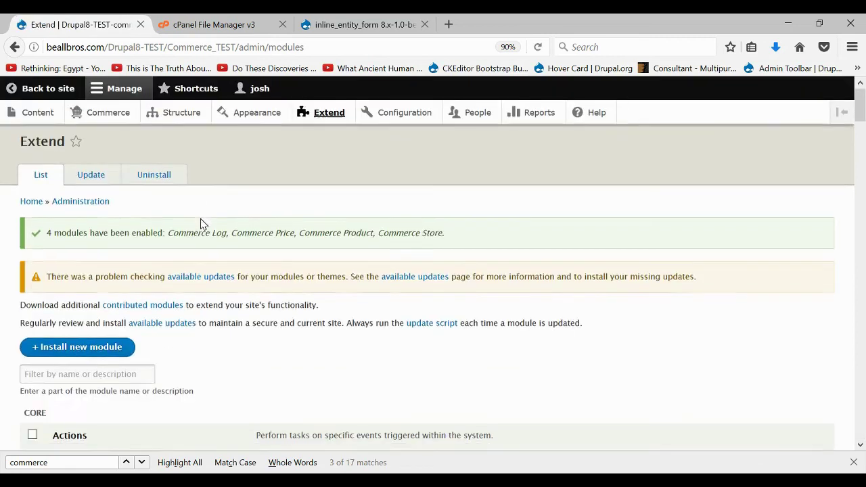
{"action": "key", "text": "ctrl+f"}
{"action": "key", "text": "Return"}
{"action": "key", "text": "Return"}
{"action": "key", "text": "Return"}
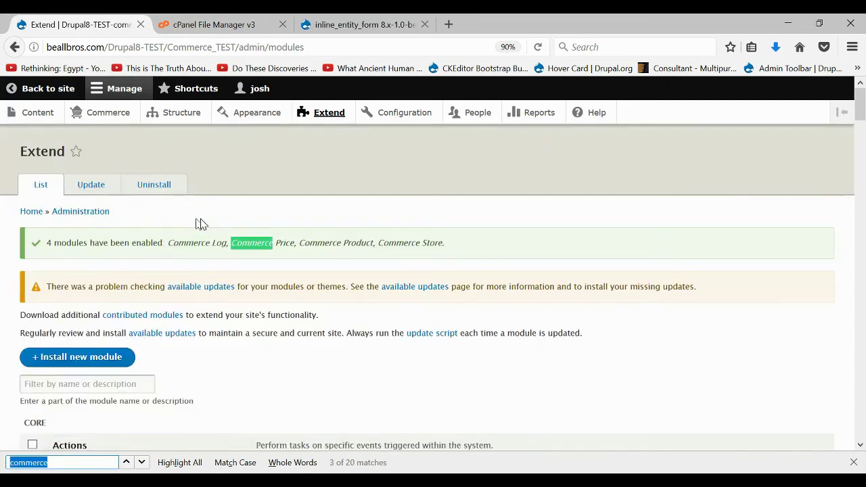
{"action": "key", "text": "Return"}
{"action": "key", "text": "Return"}
{"action": "key", "text": "Return"}
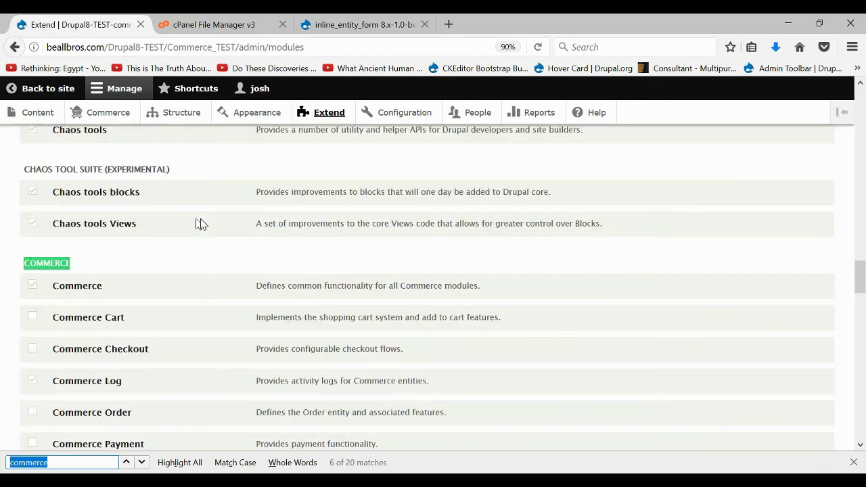
{"action": "scroll", "coordinate": [201, 224], "scroll_direction": "down", "scroll_amount": 2}
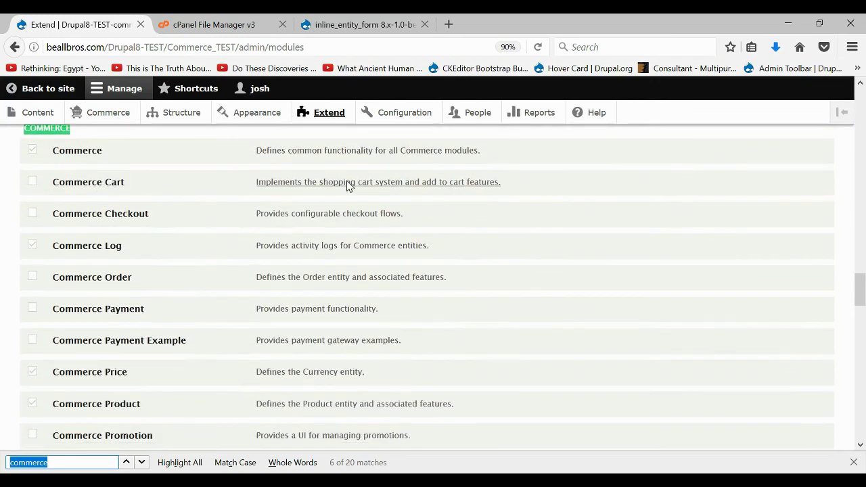
Expand the Commerce Cart description and examine which of its required modules are missing.
{"action": "left_click", "coordinate": [346, 186]}
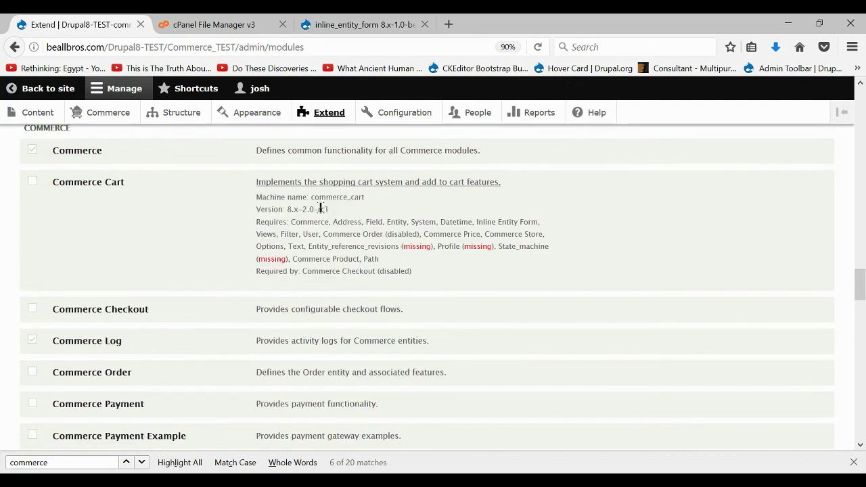
{"action": "double_click", "coordinate": [477, 246]}
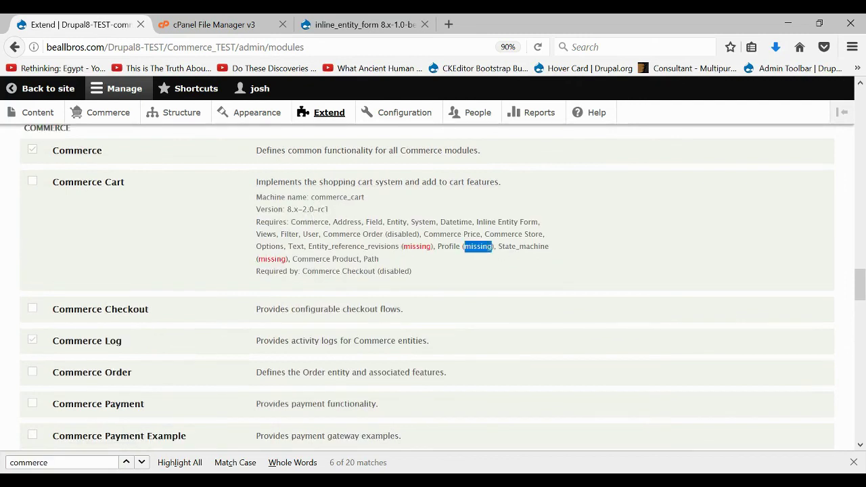
{"action": "left_click_drag", "start_coordinate": [432, 247], "coordinate": [310, 248]}
{"action": "left_click", "coordinate": [388, 248]}
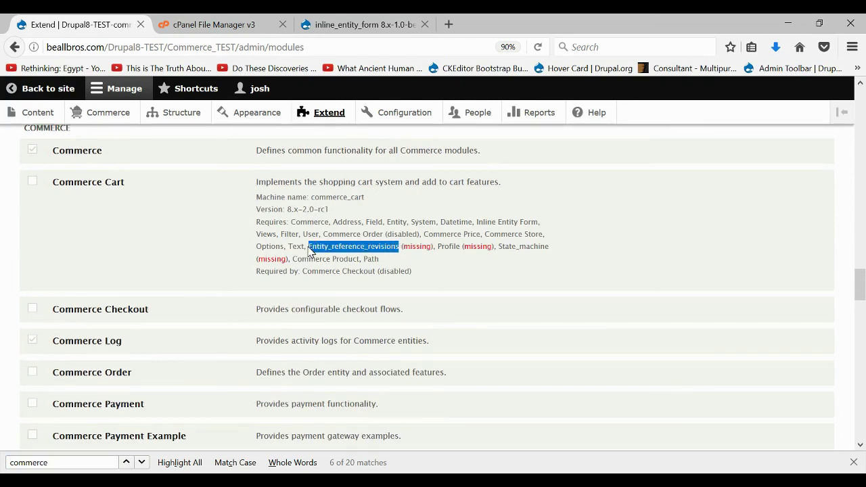
{"action": "left_click", "coordinate": [404, 268]}
{"action": "left_click_drag", "start_coordinate": [454, 285], "coordinate": [247, 187]}
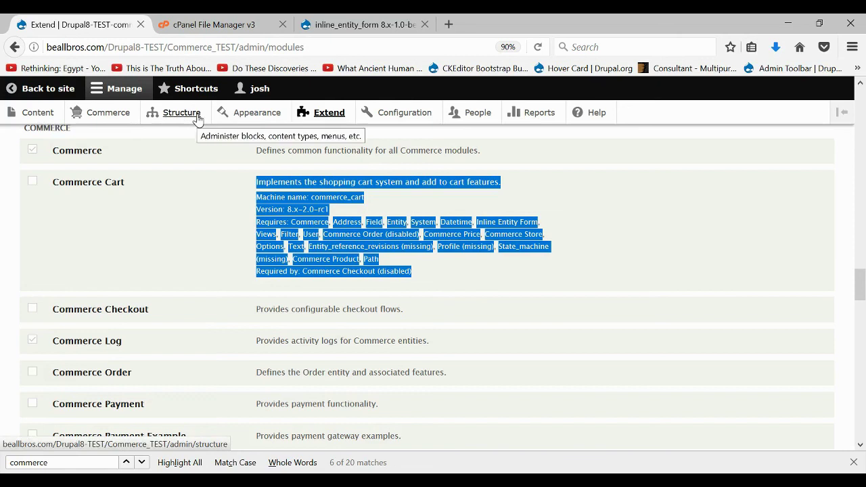
Open the site's Commerce administration page and view its Stores page and its Products page.
{"action": "left_click", "coordinate": [119, 115]}
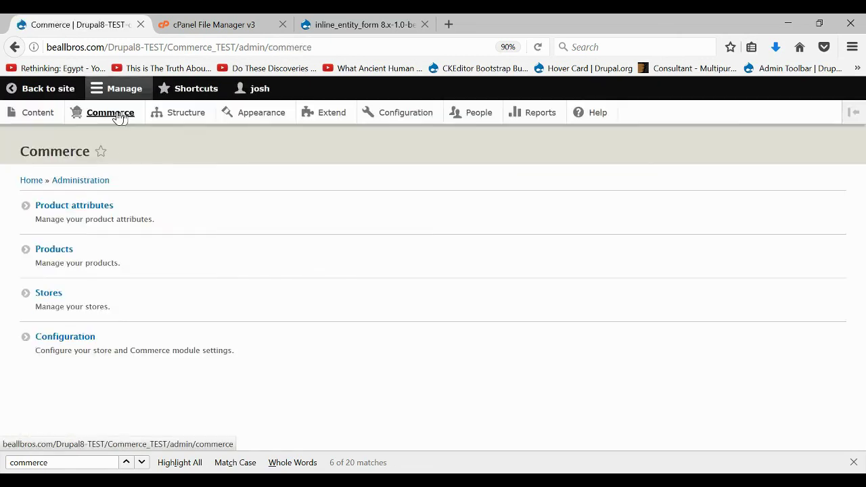
{"action": "left_click", "coordinate": [47, 296]}
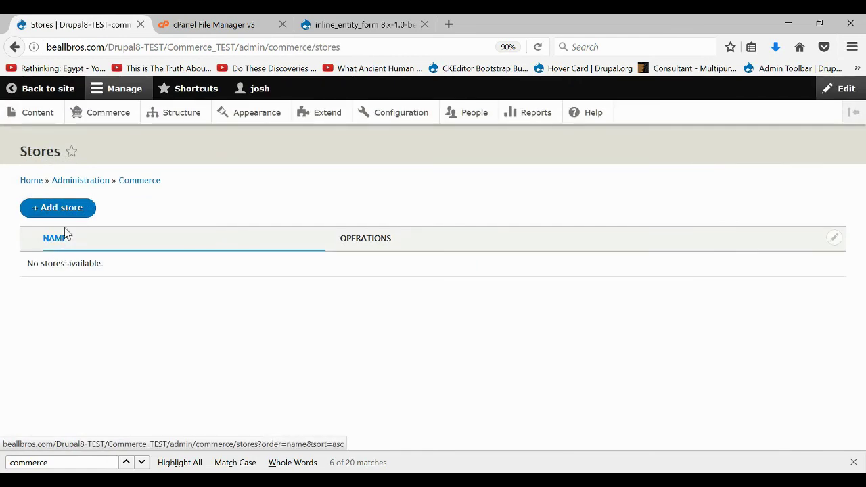
{"action": "left_click", "coordinate": [107, 114]}
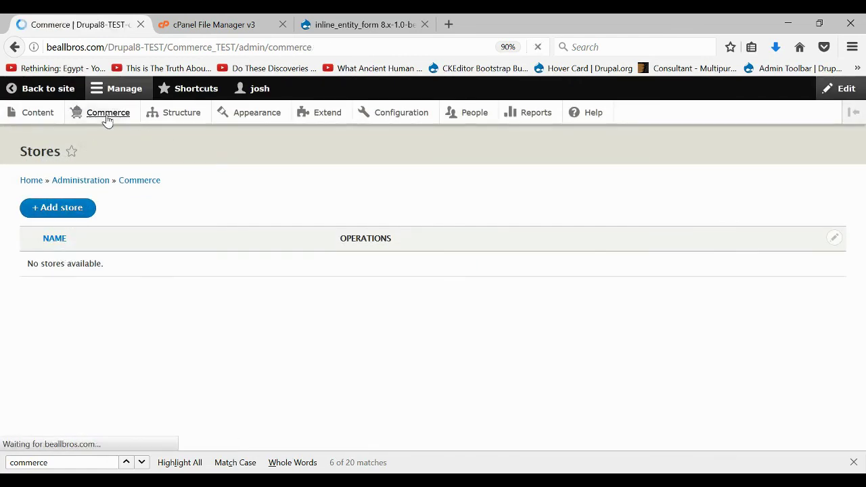
{"action": "left_click", "coordinate": [58, 250]}
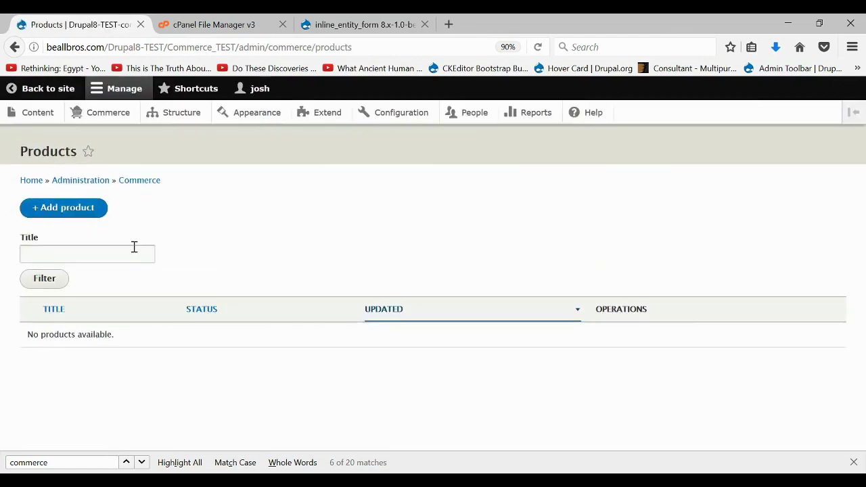